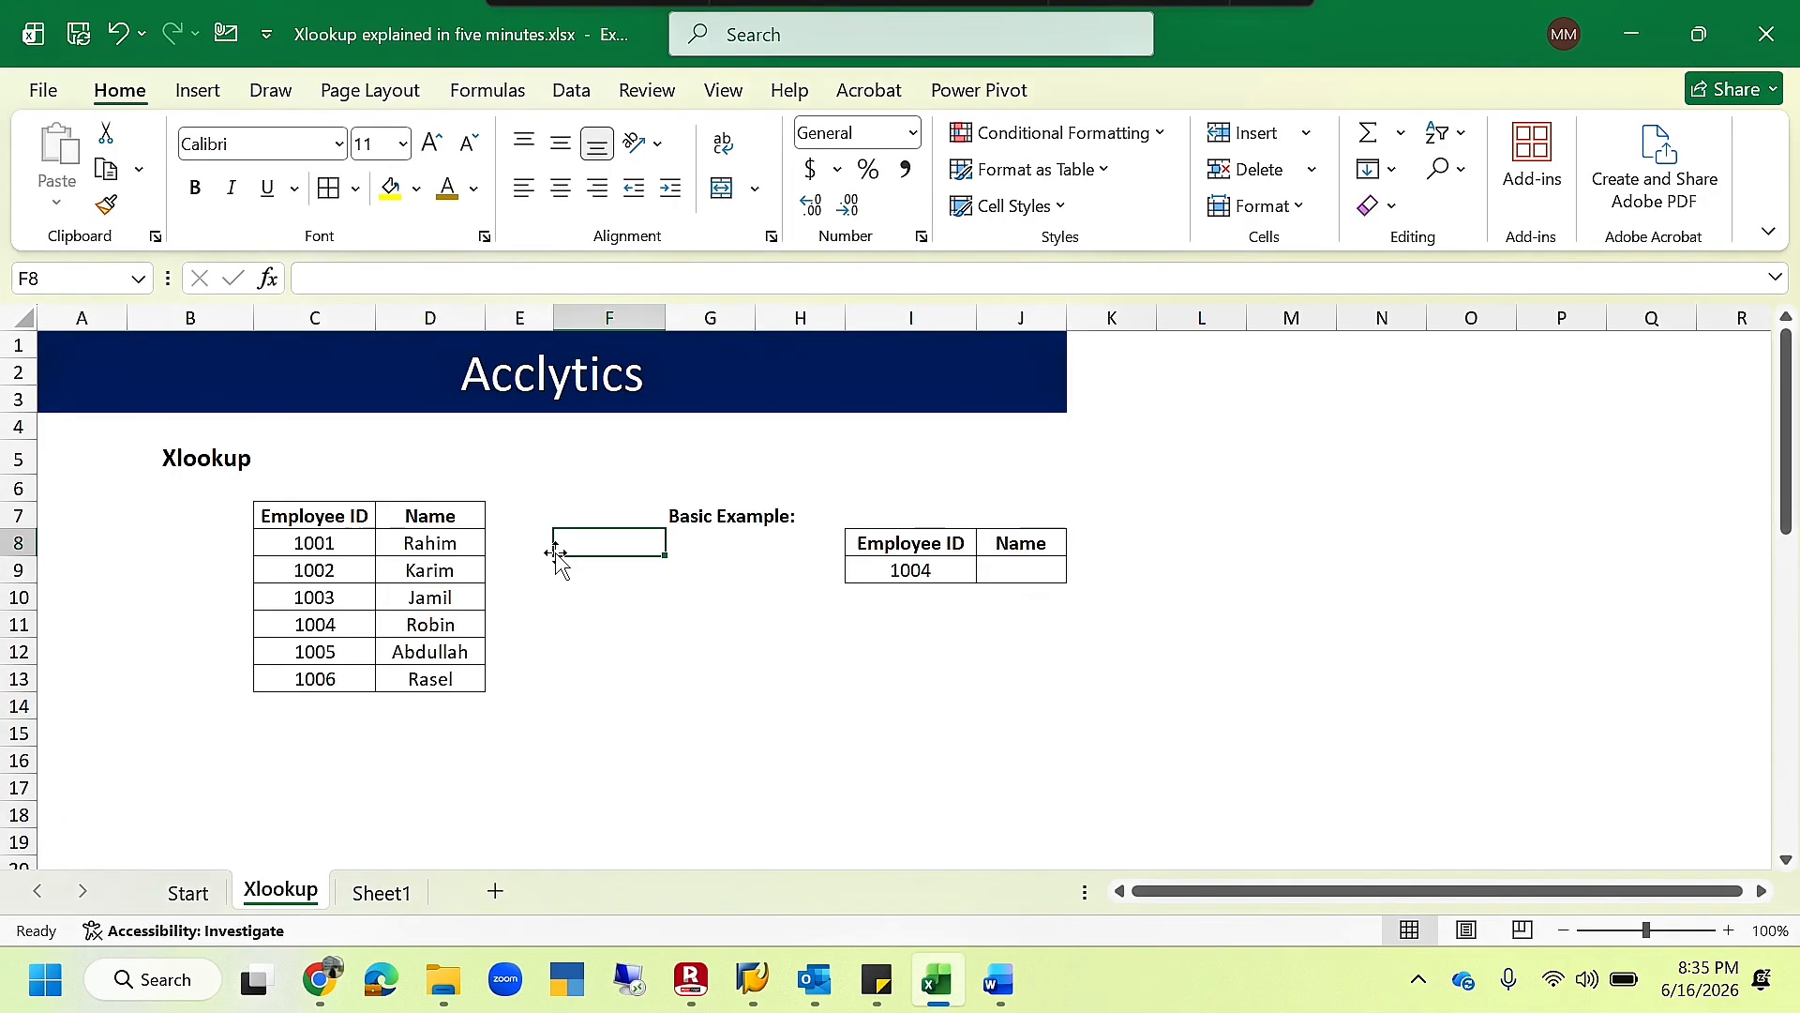
# - In J9, look up the employee name for the ID in I9 with =XLOOKUP(I9,C8:C13,D8:D13)
pyautogui.click(334, 515)
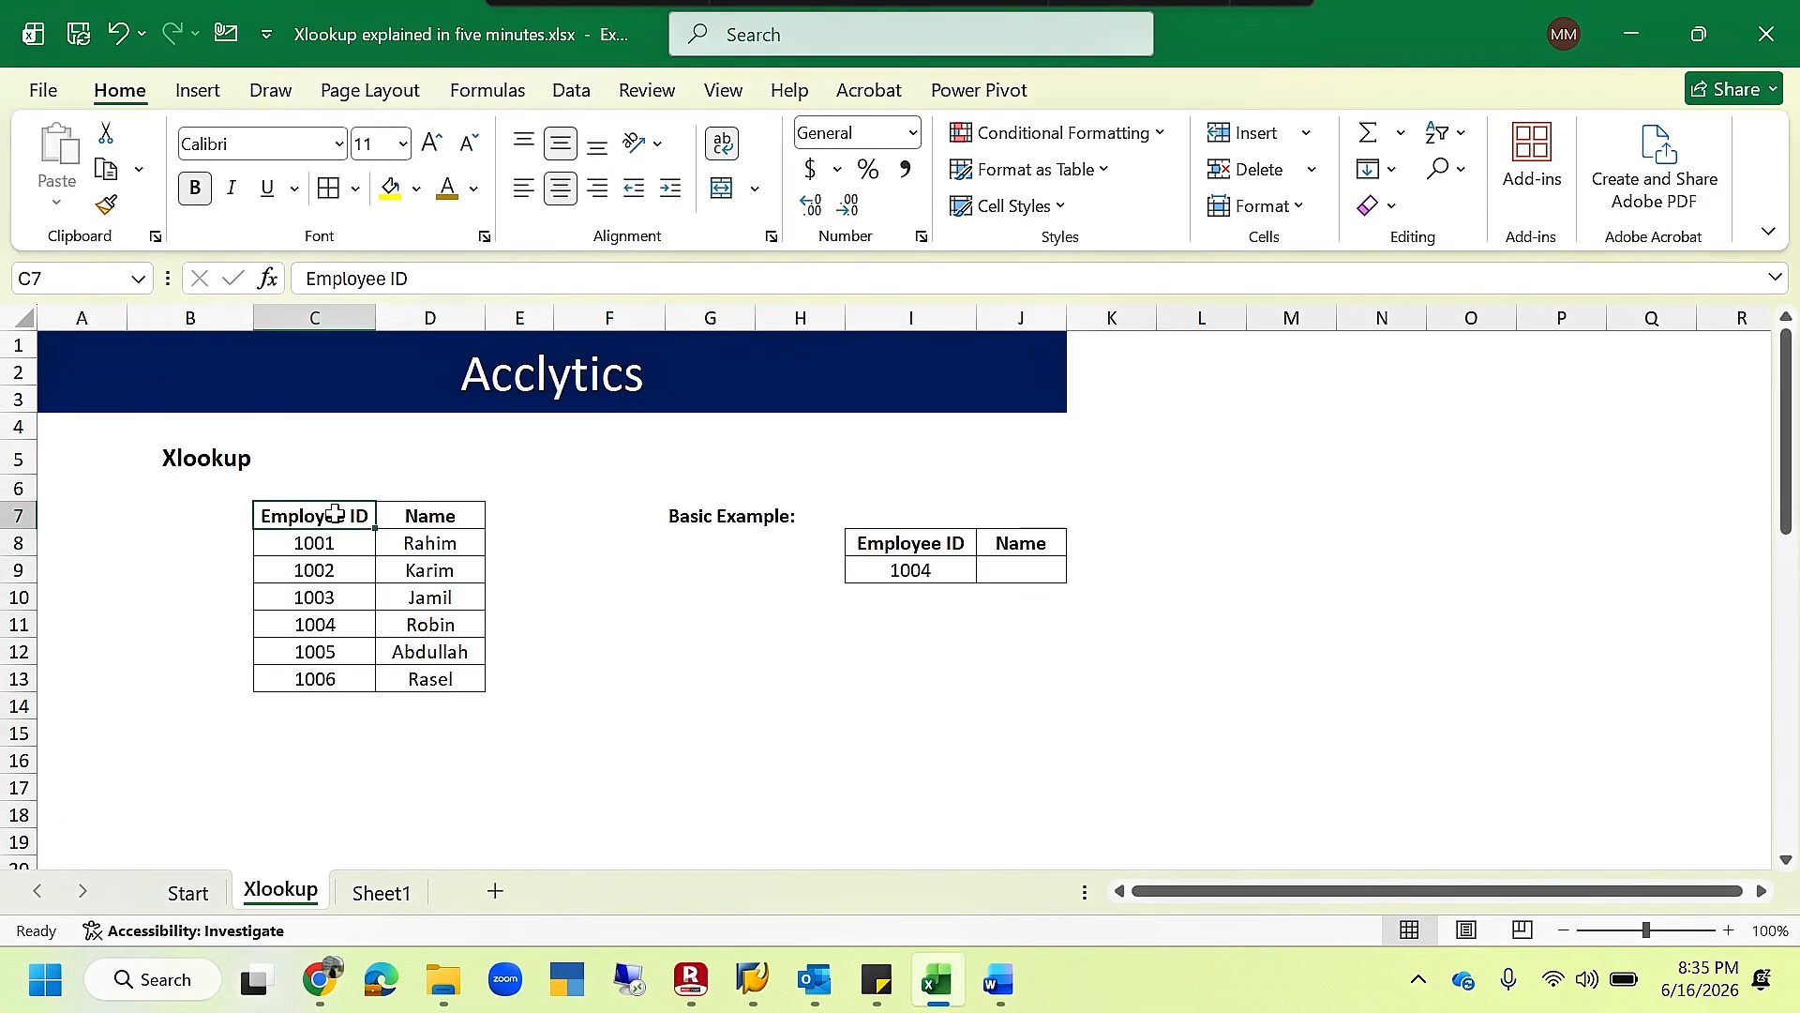
pyautogui.moveTo(334, 515); pyautogui.dragTo(324, 692)
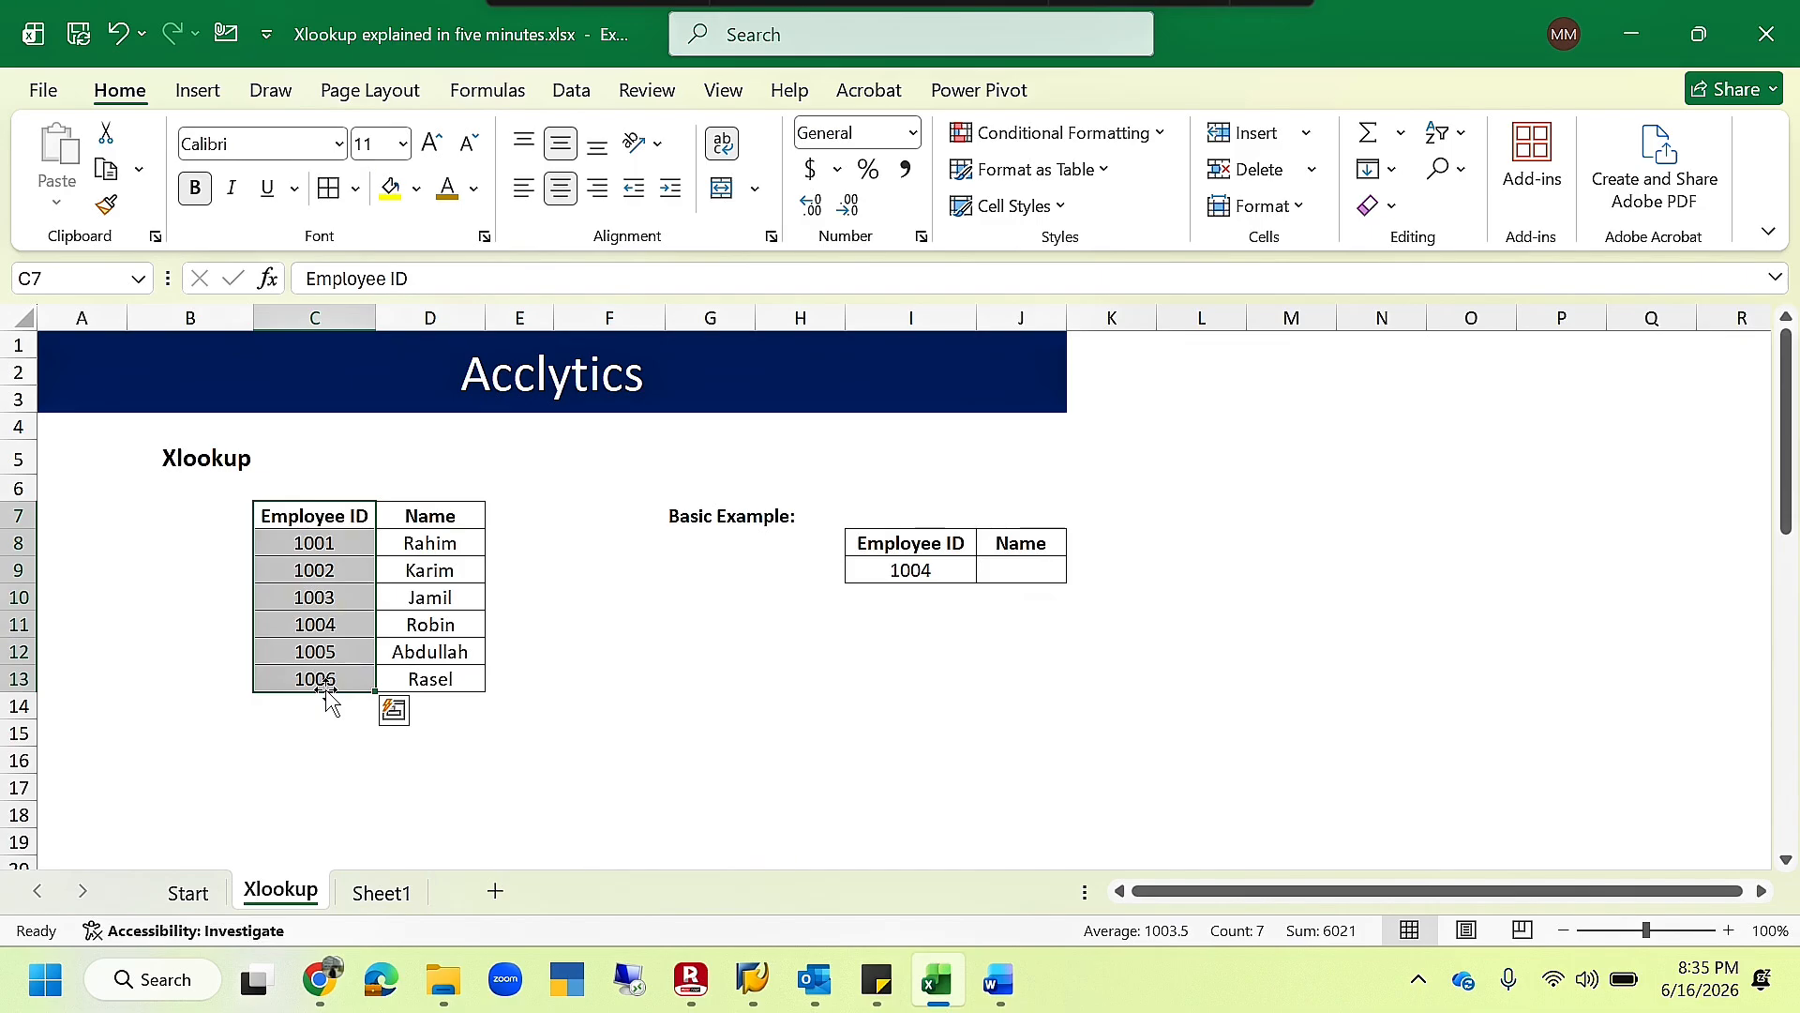
pyautogui.click(1005, 580)
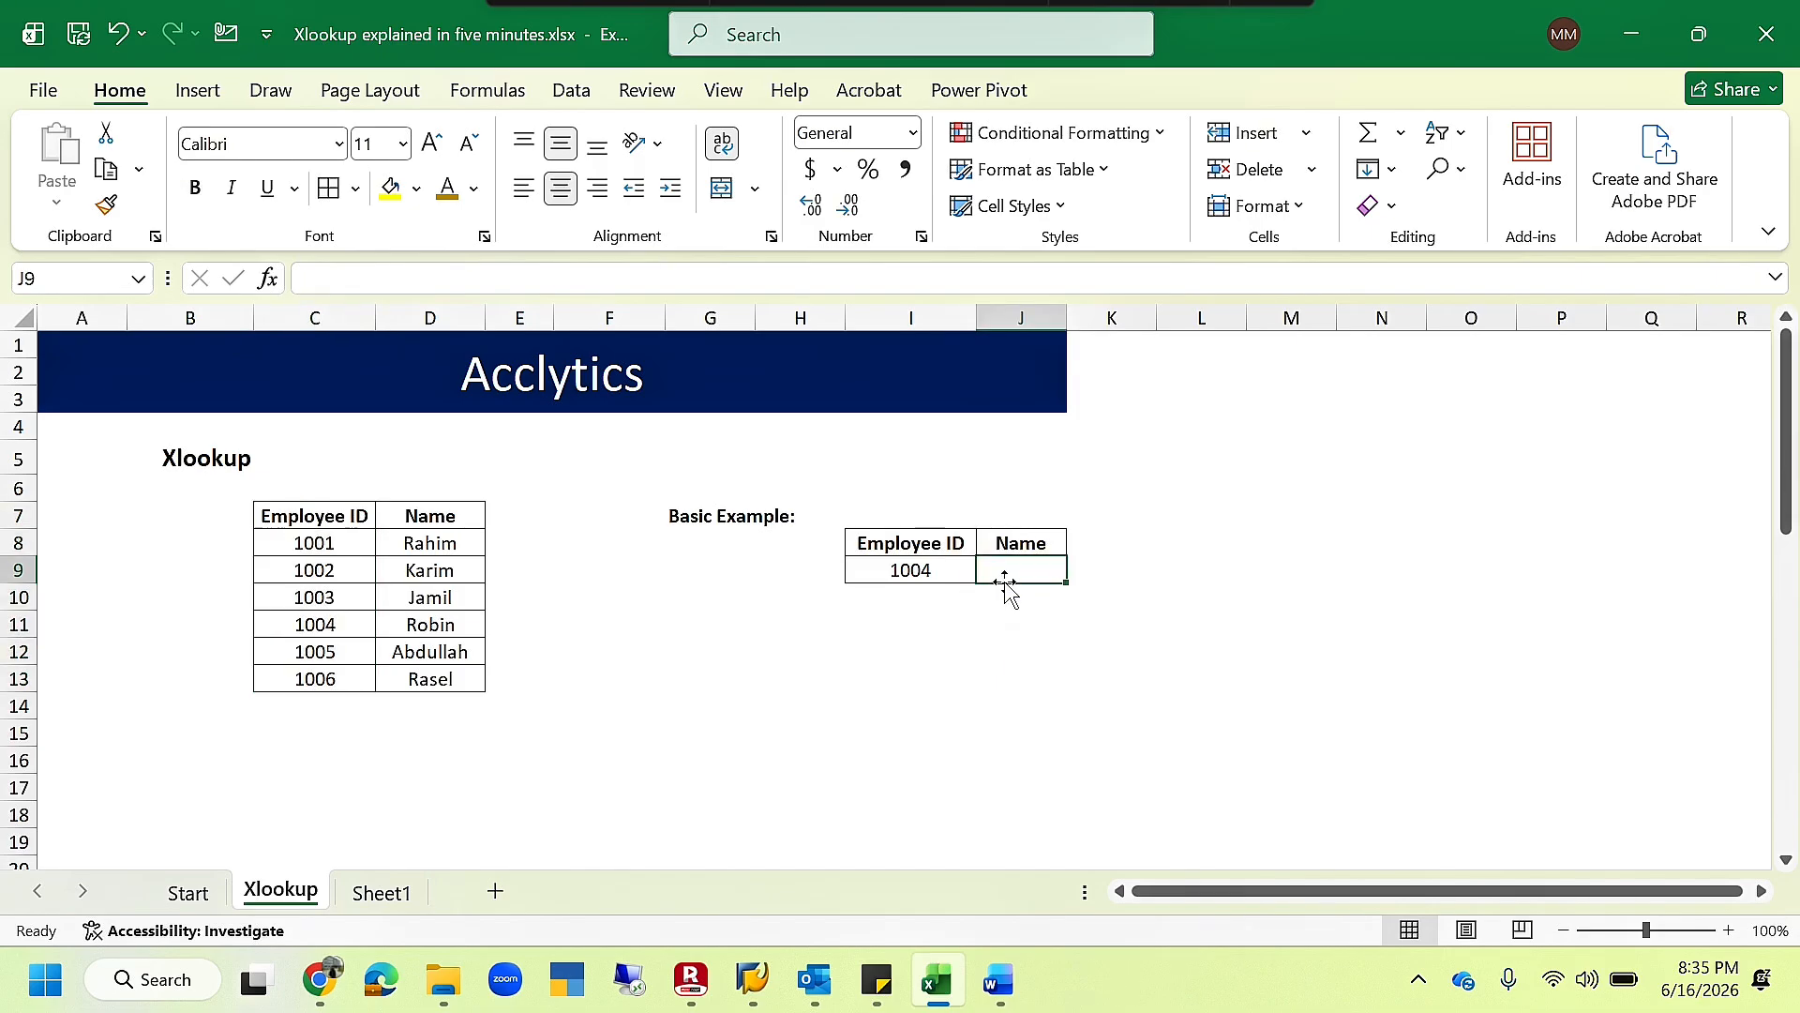
pyautogui.write('=')
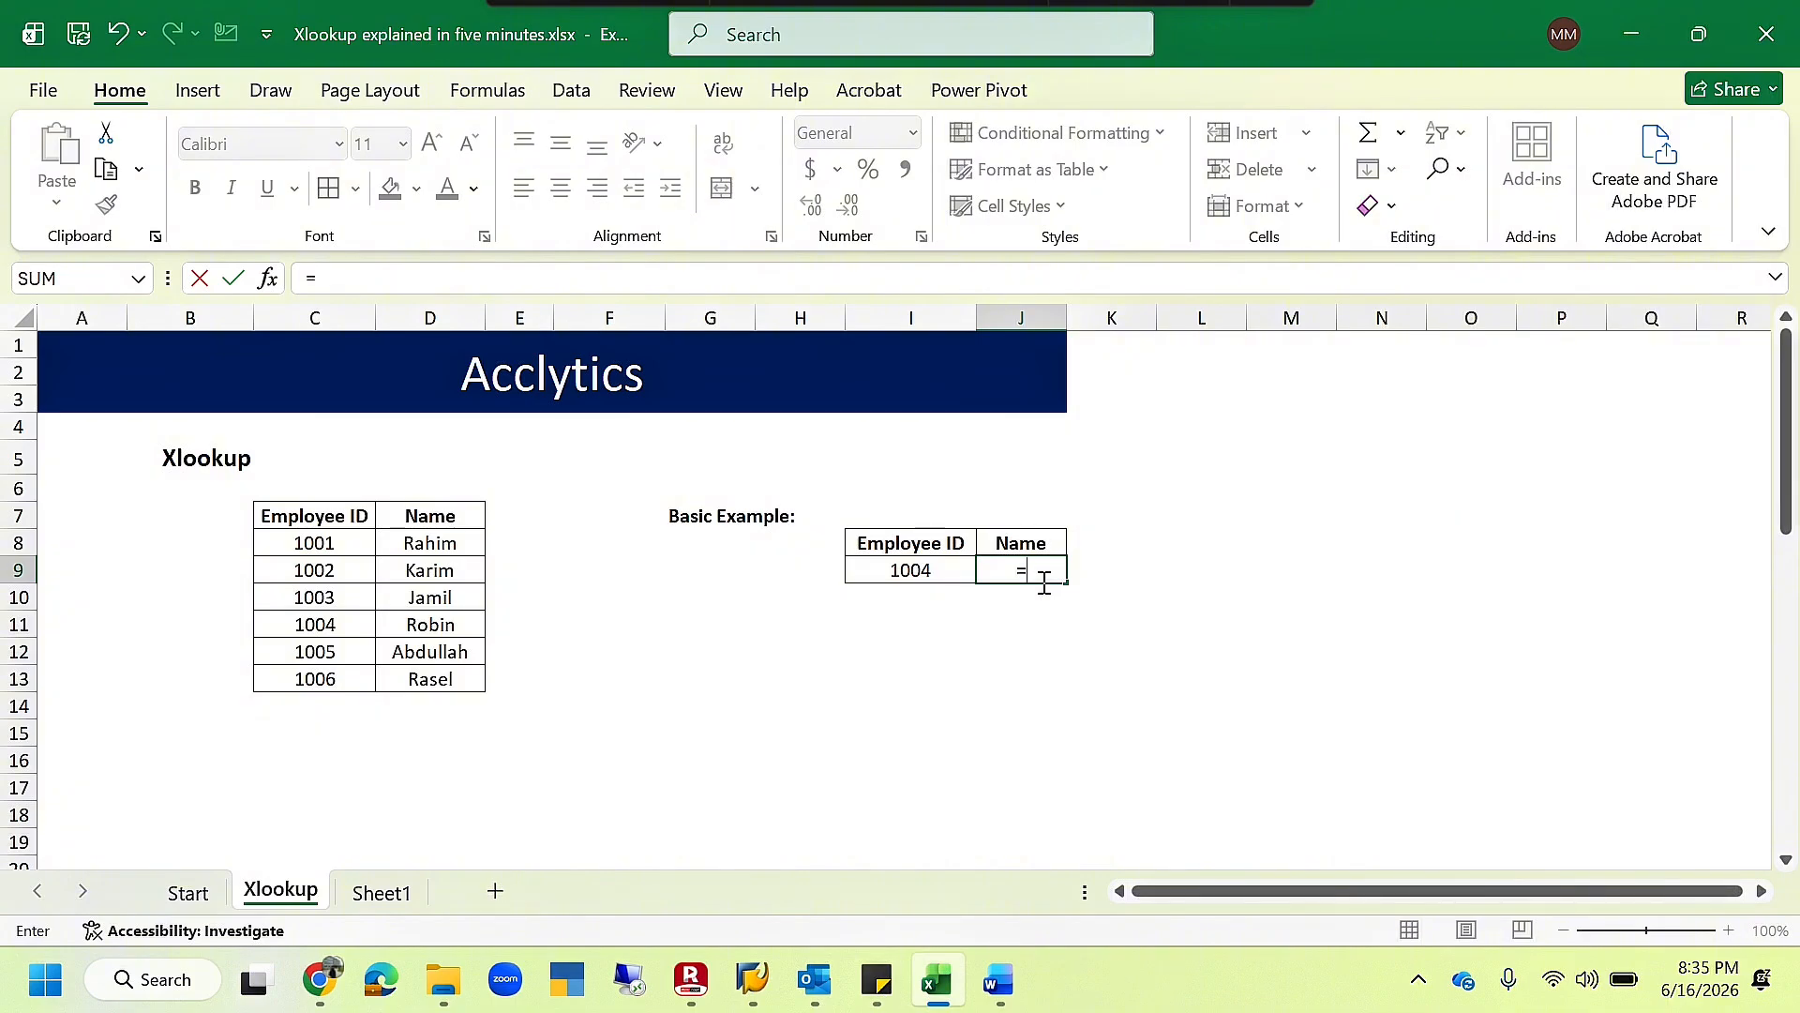
pyautogui.write('xlook')
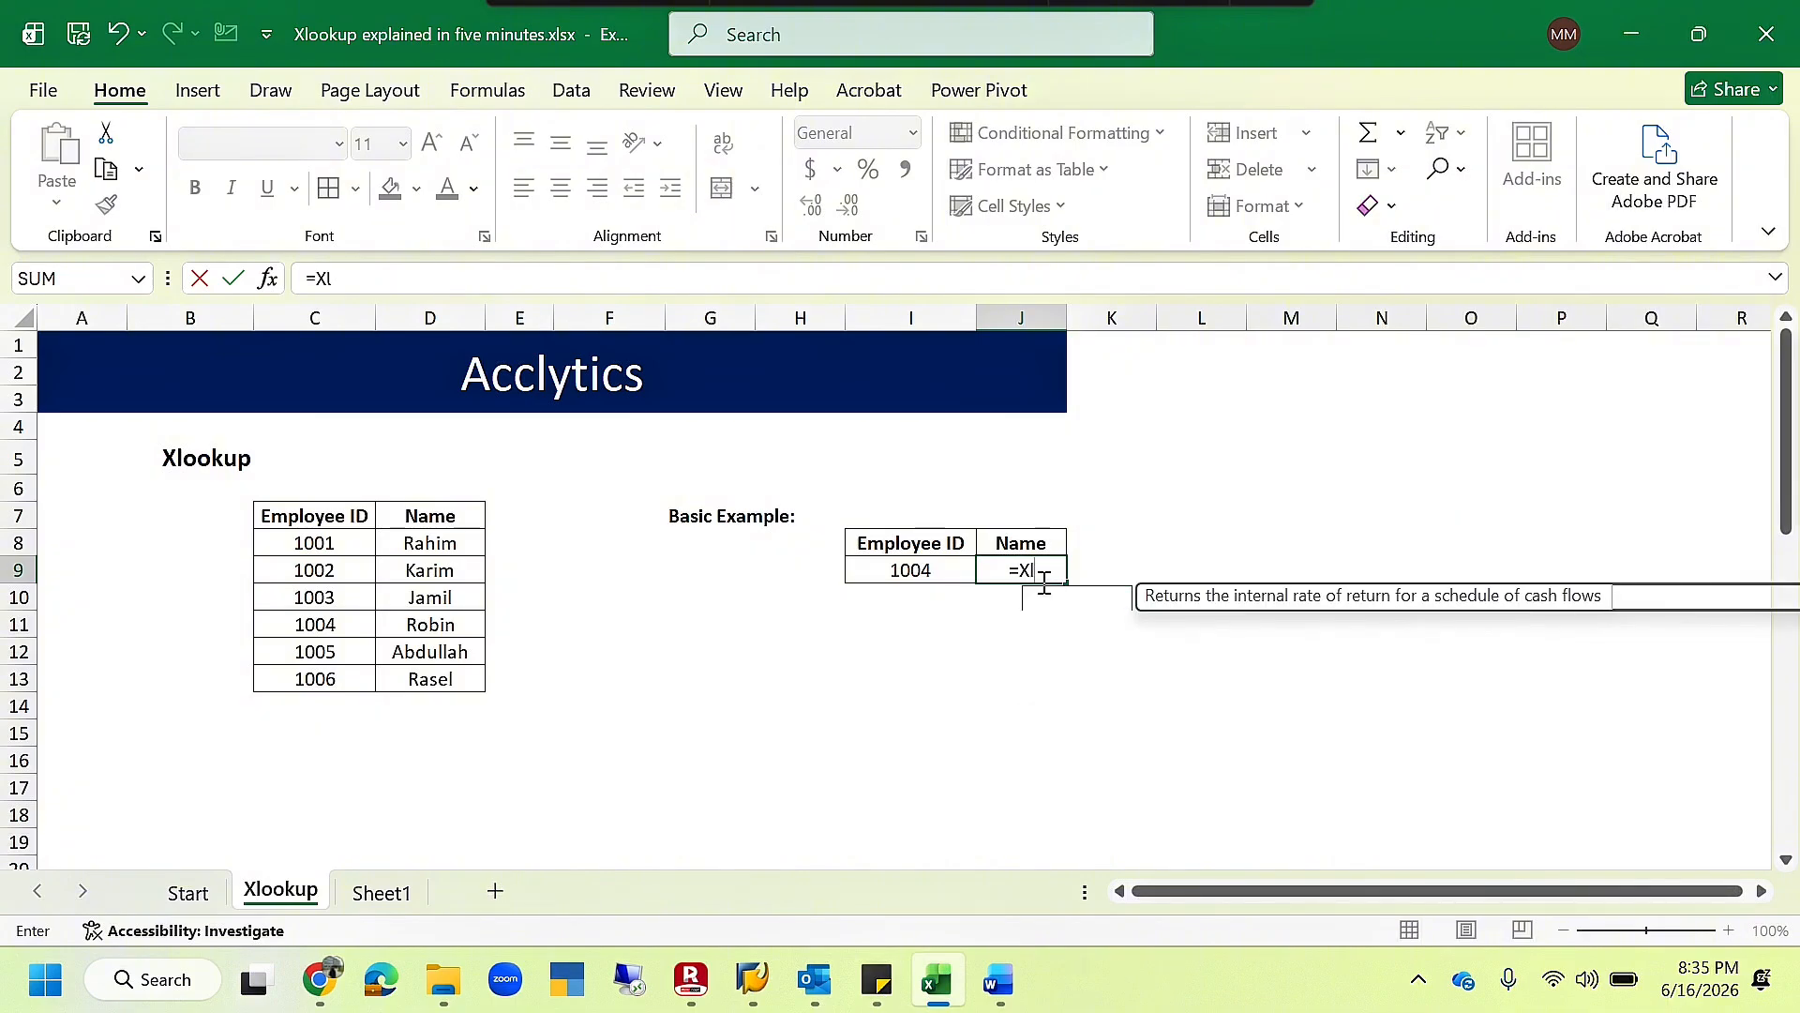
pyautogui.press('Tab')
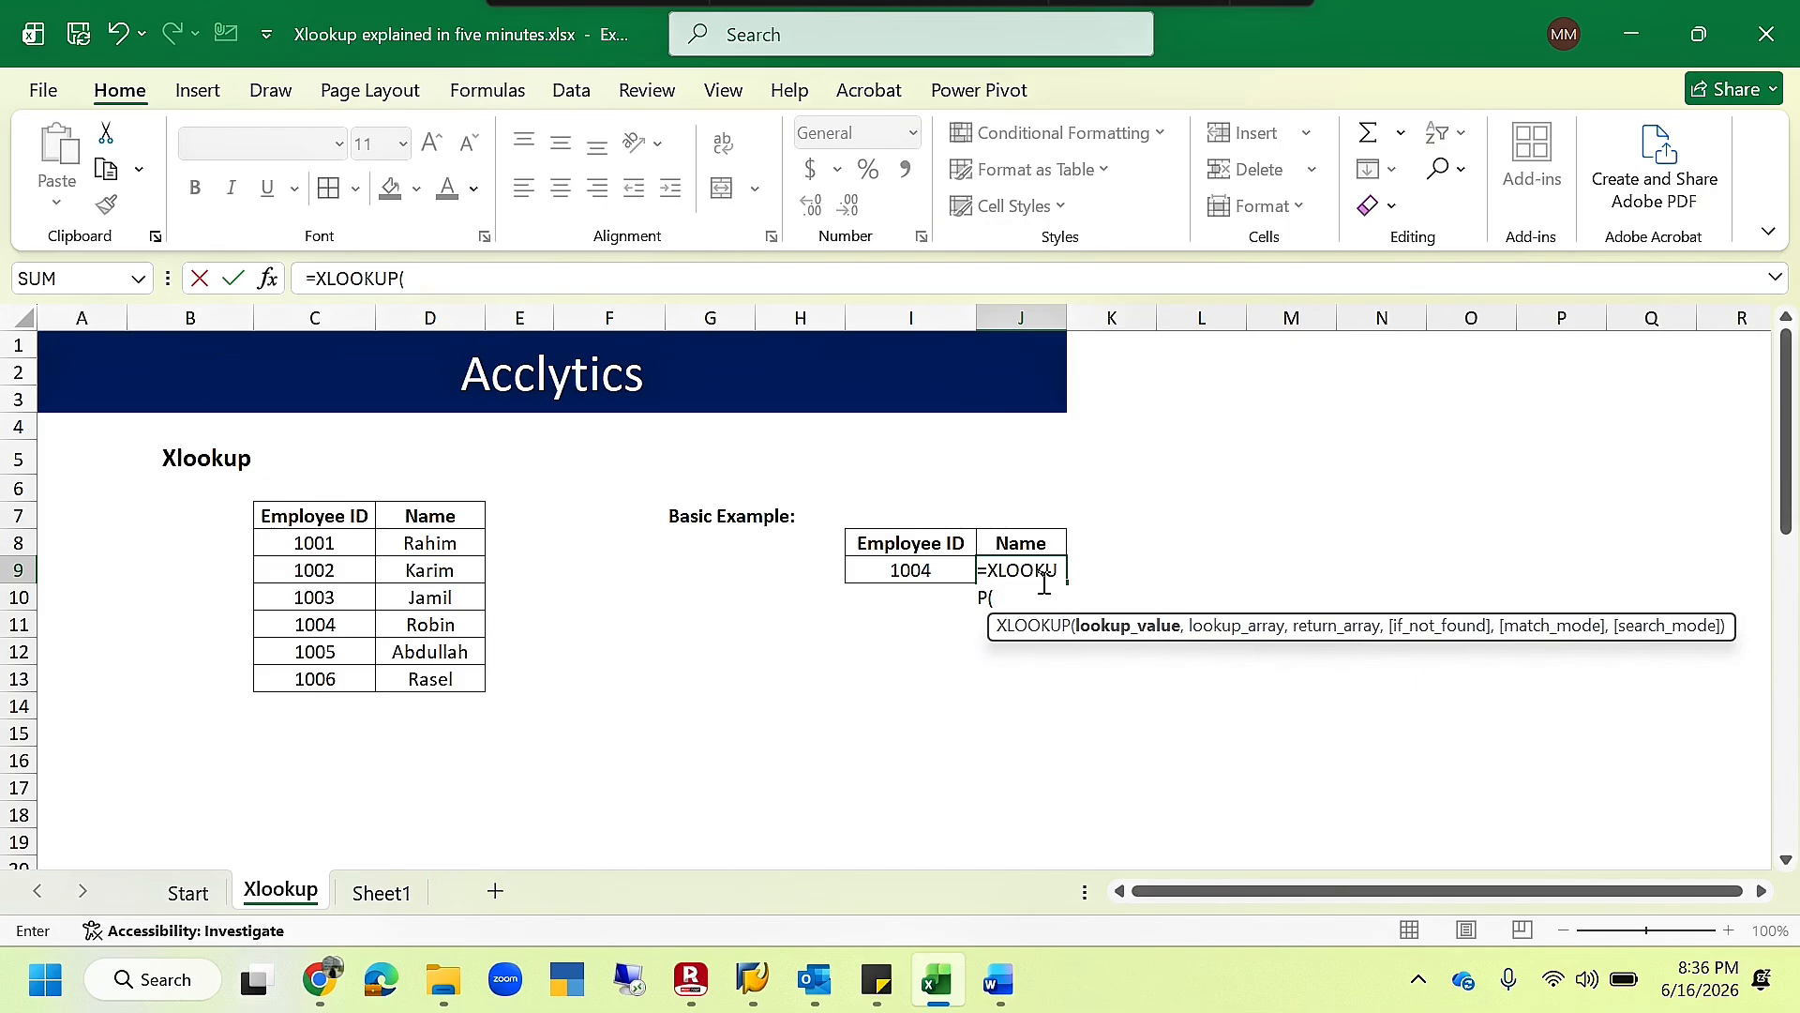
pyautogui.click(917, 570)
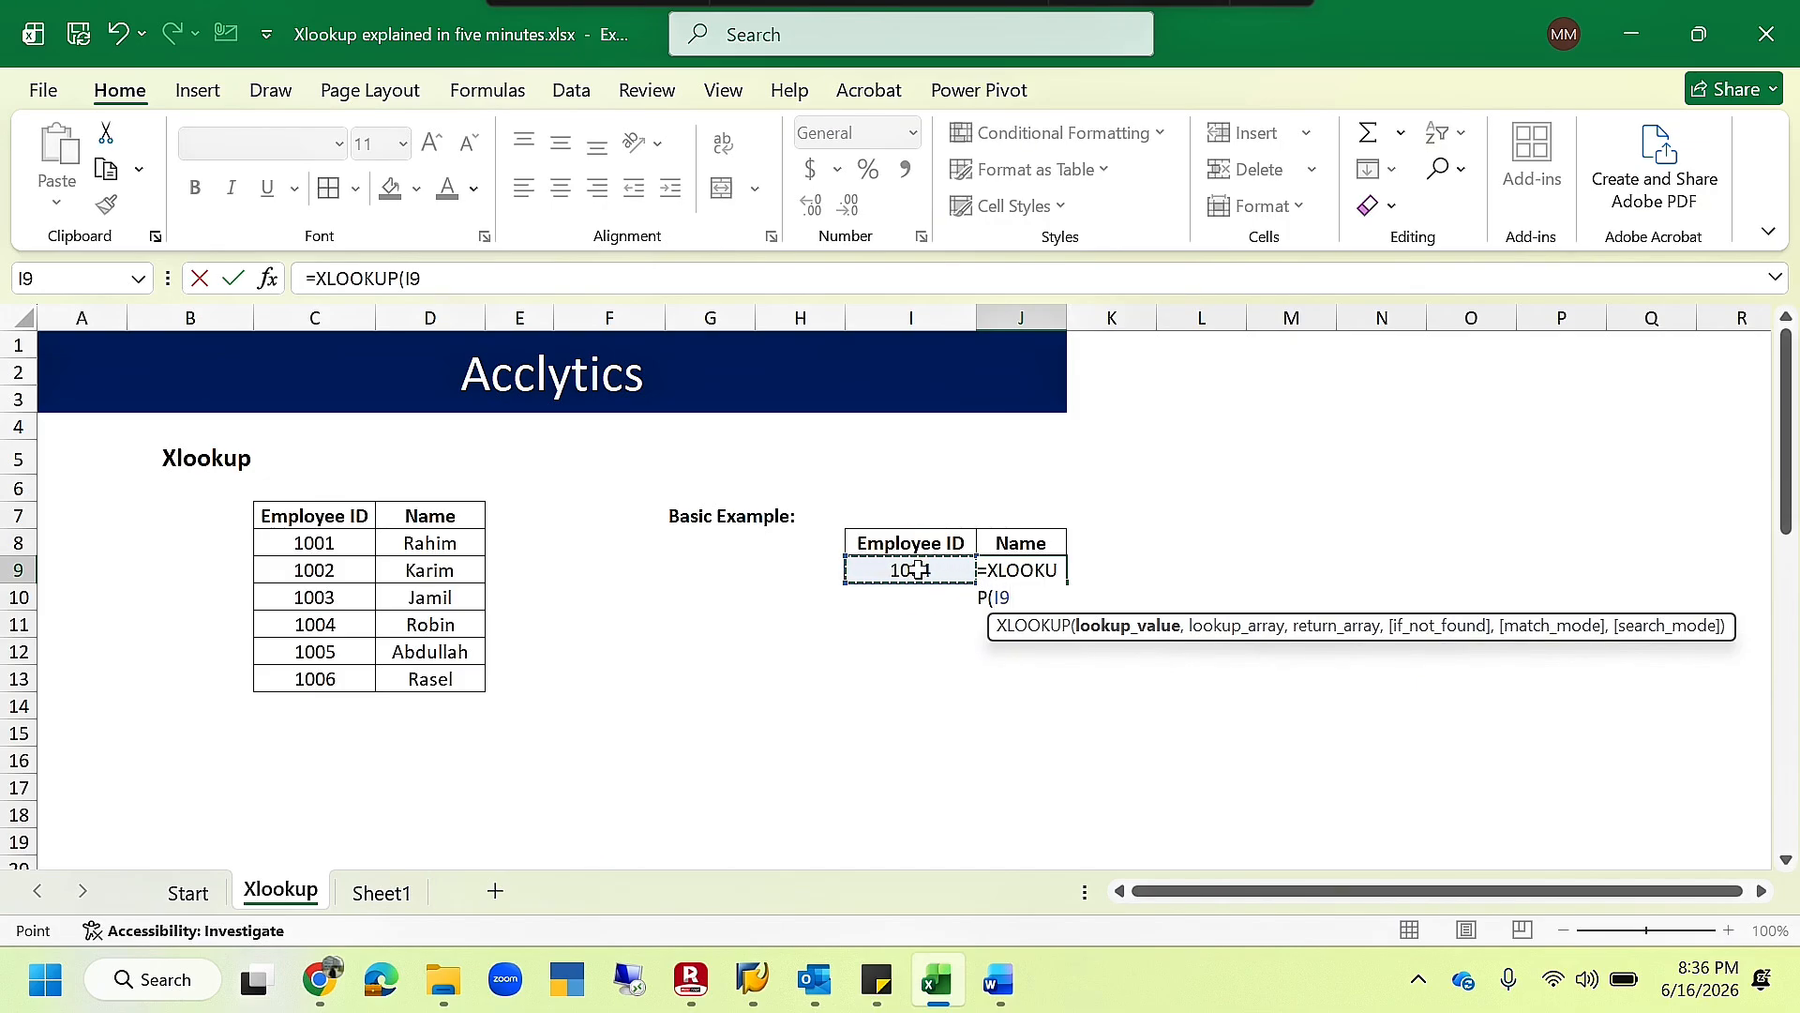
pyautogui.write(',')
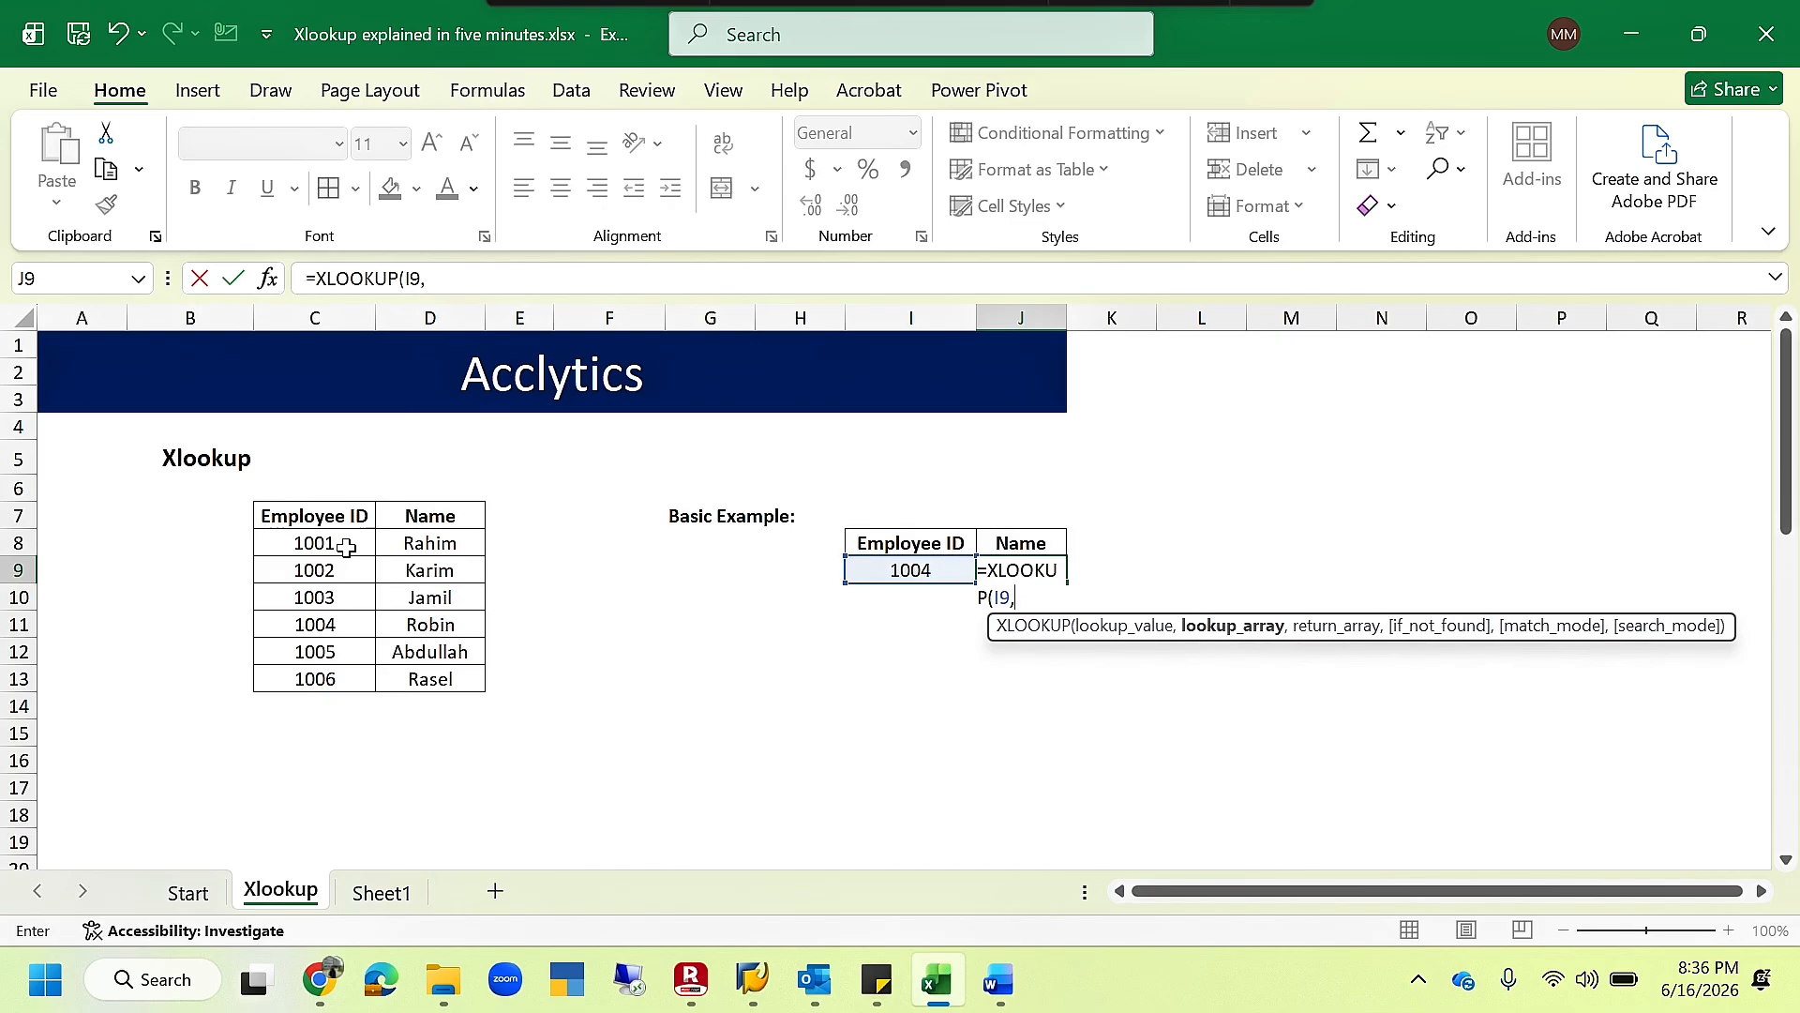
pyautogui.moveTo(346, 548); pyautogui.dragTo(344, 680)
pyautogui.write(',')
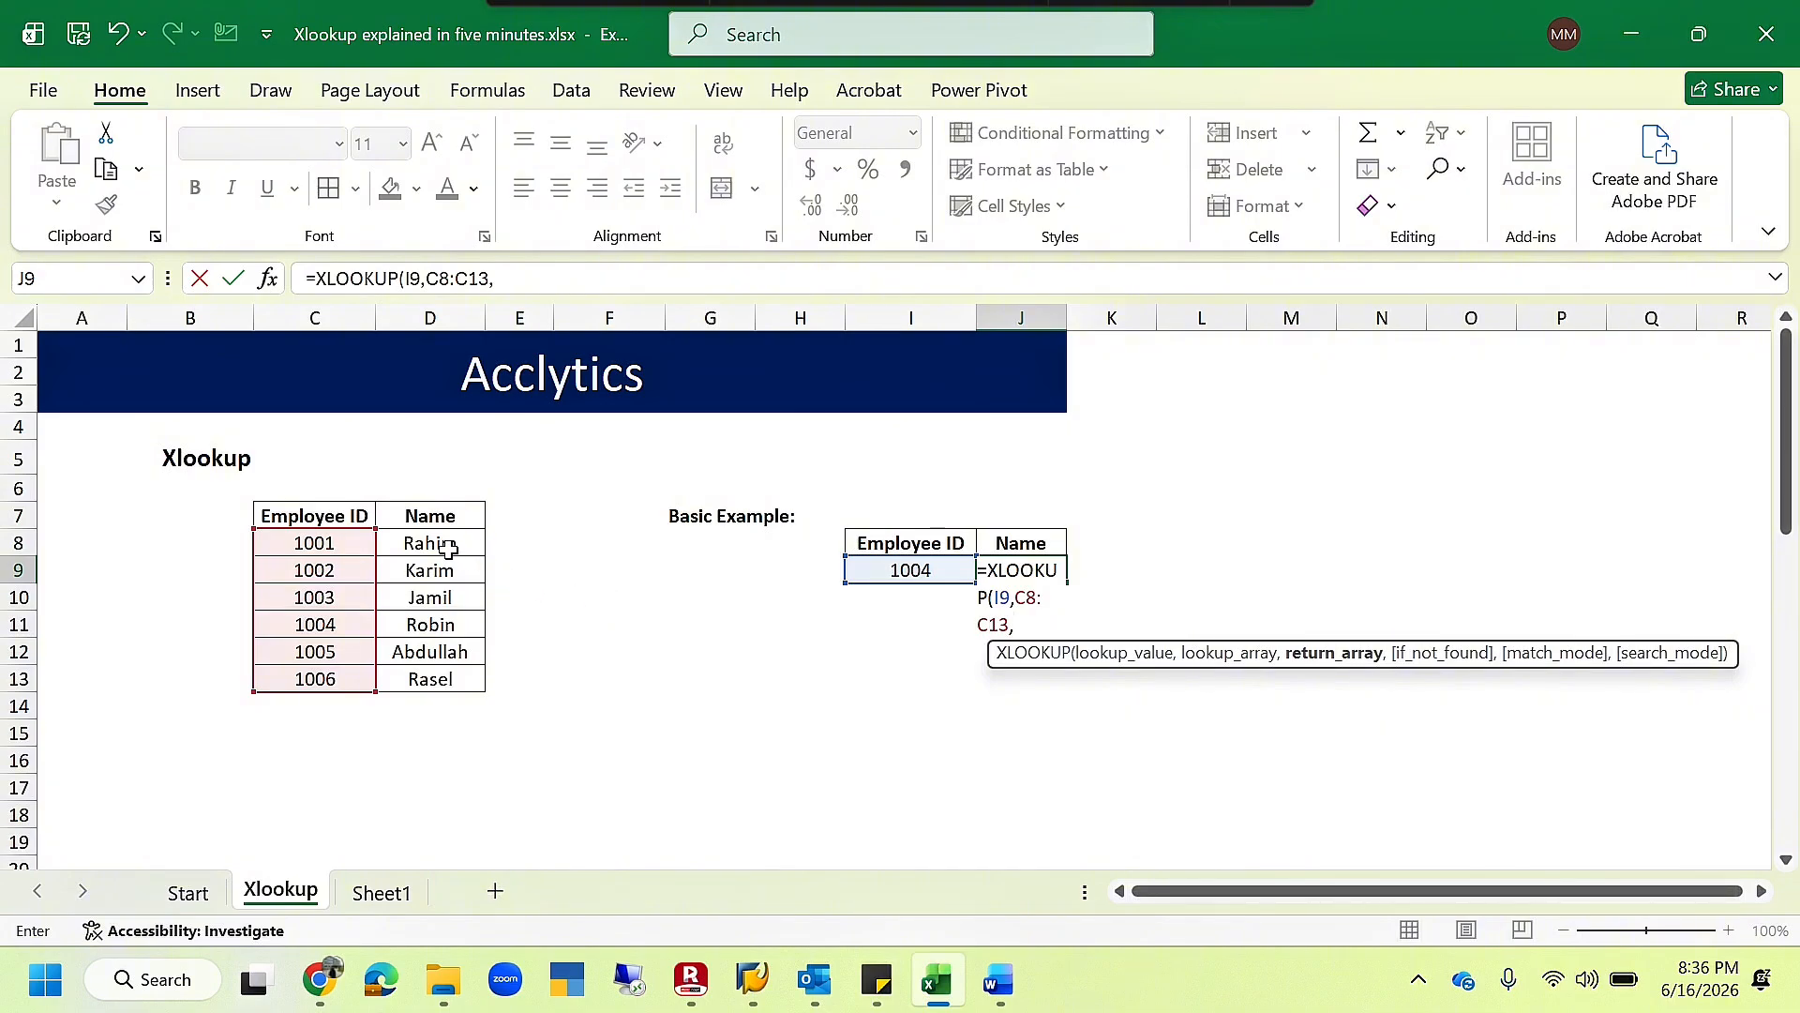
pyautogui.moveTo(446, 545); pyautogui.dragTo(457, 679)
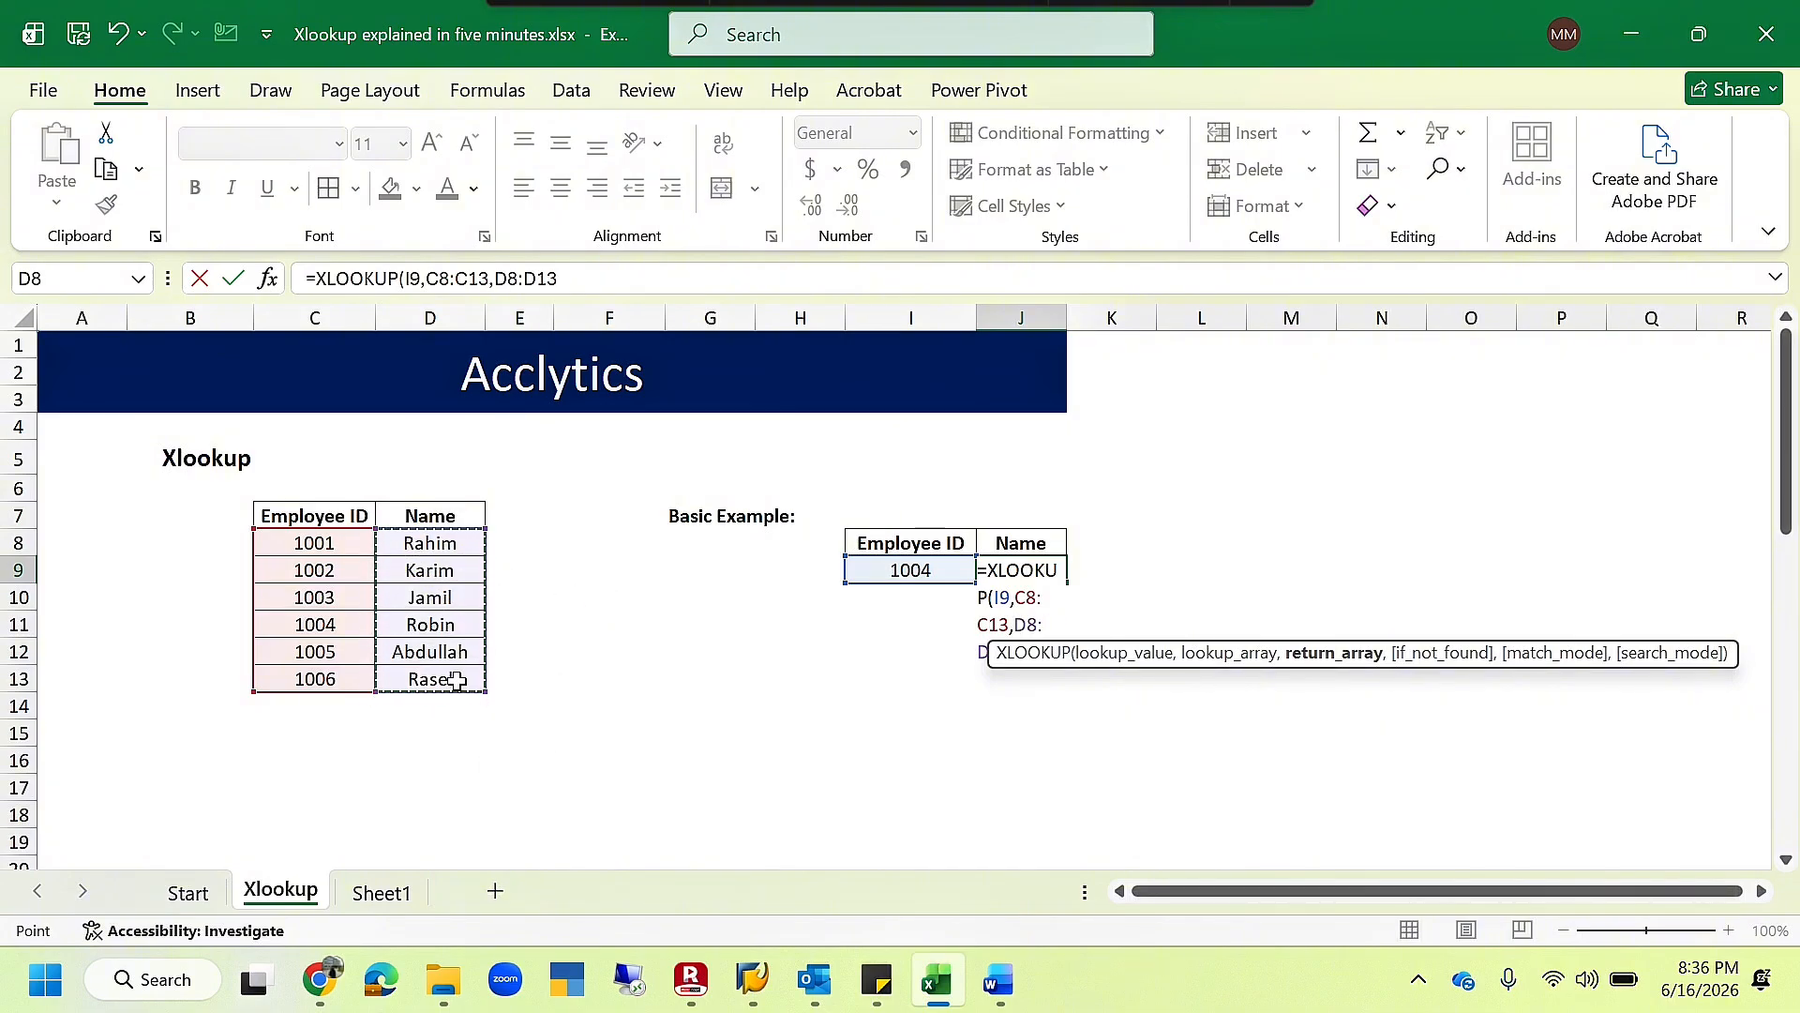
pyautogui.press('Return')
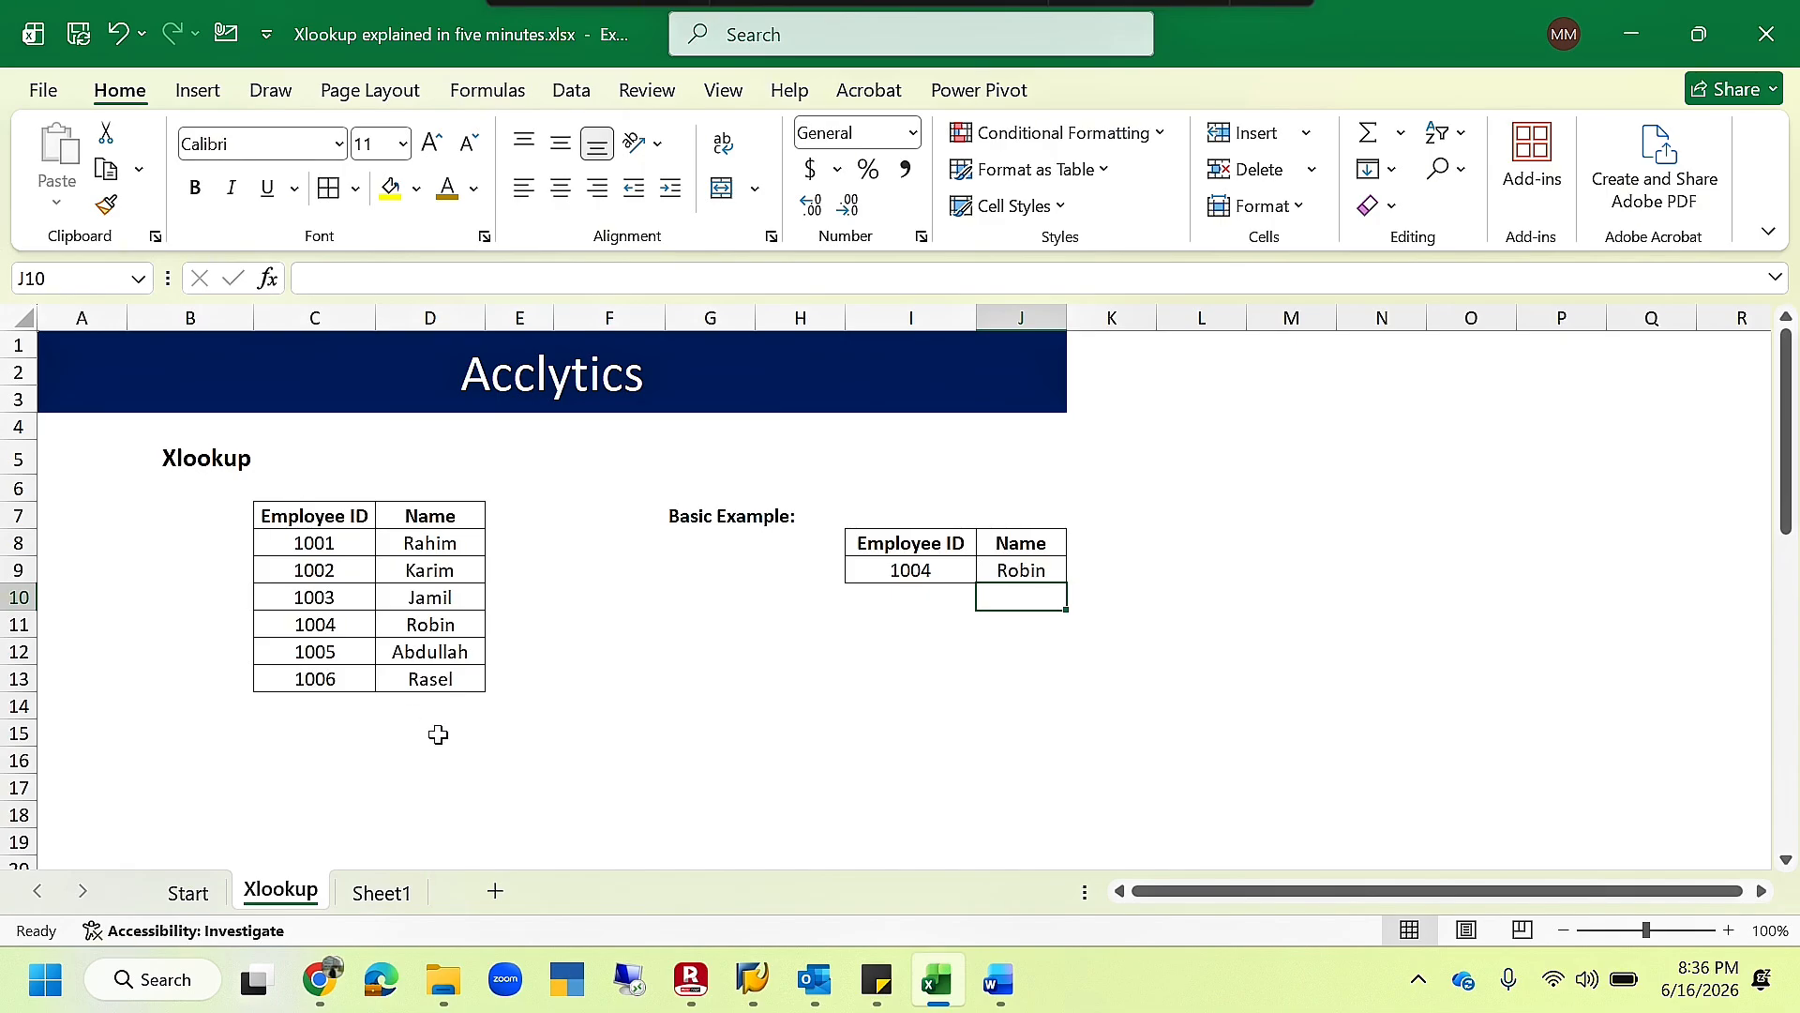
# - Start an XLOOKUP formula in B27 under "Looks Left or Right" with C27 as the lookup value
pyautogui.scroll(-4, 572, 693)
pyautogui.scroll(-2, 572, 693)
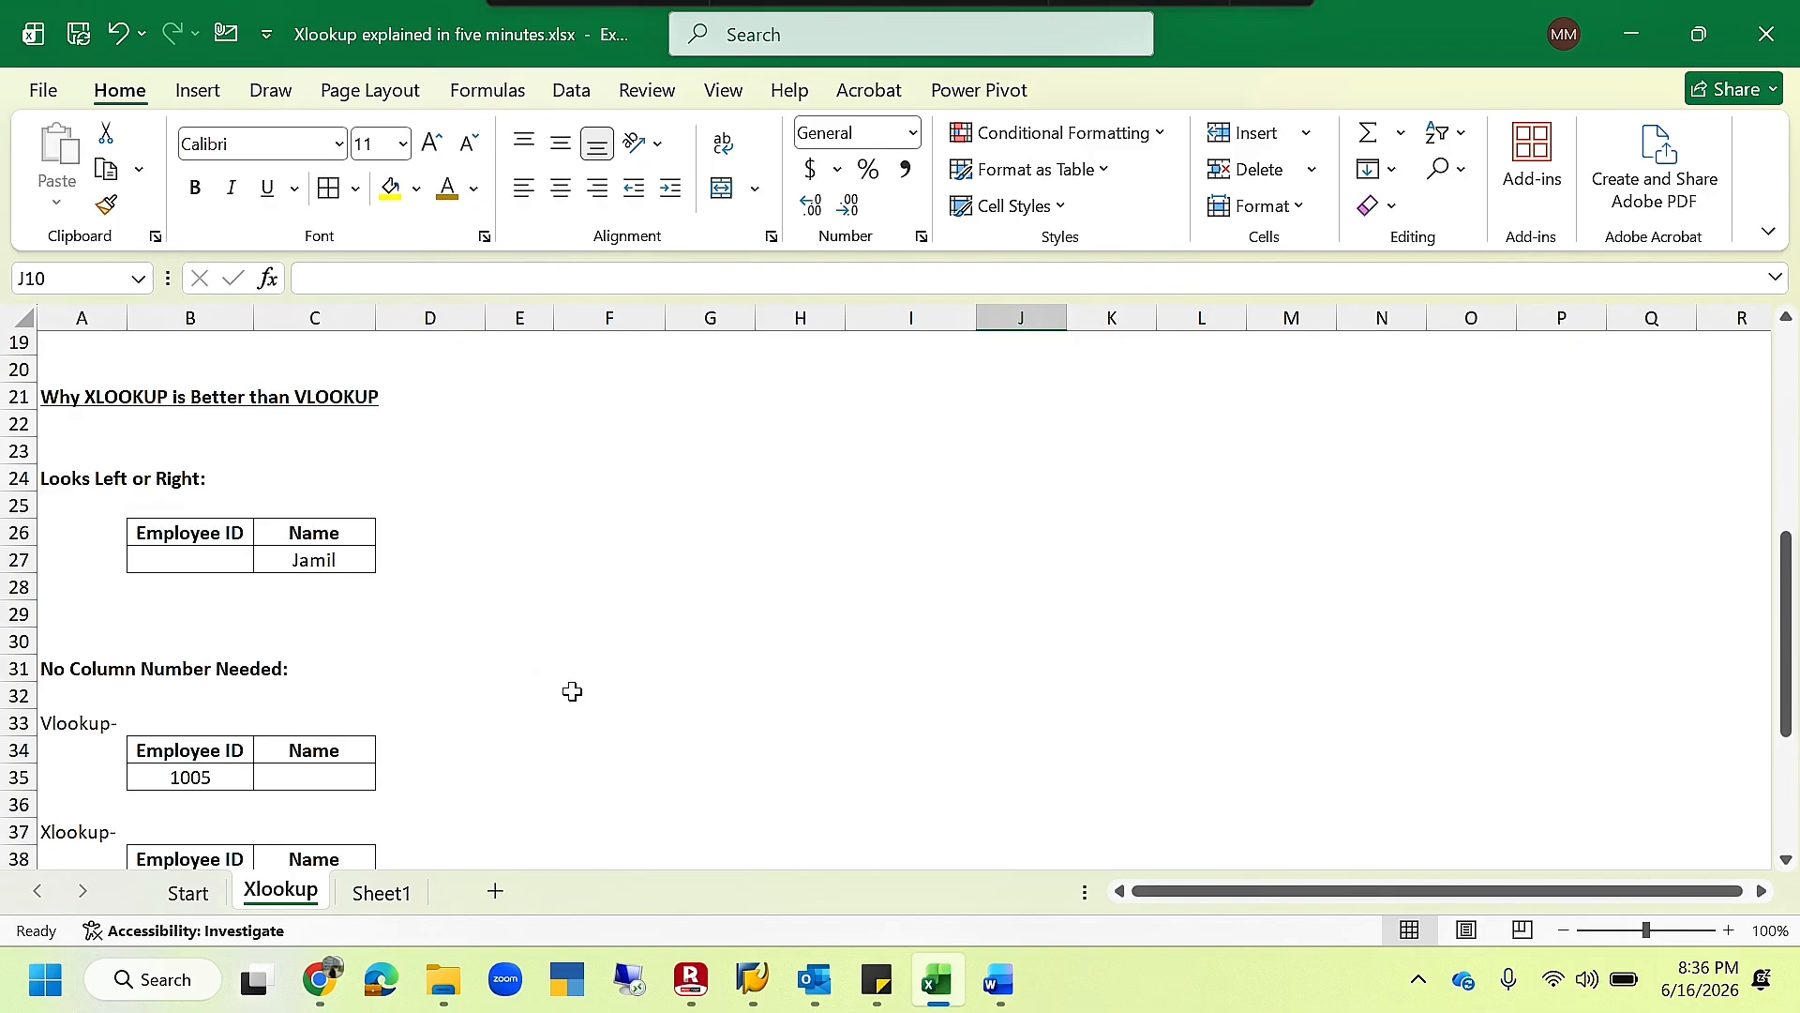
pyautogui.click(215, 560)
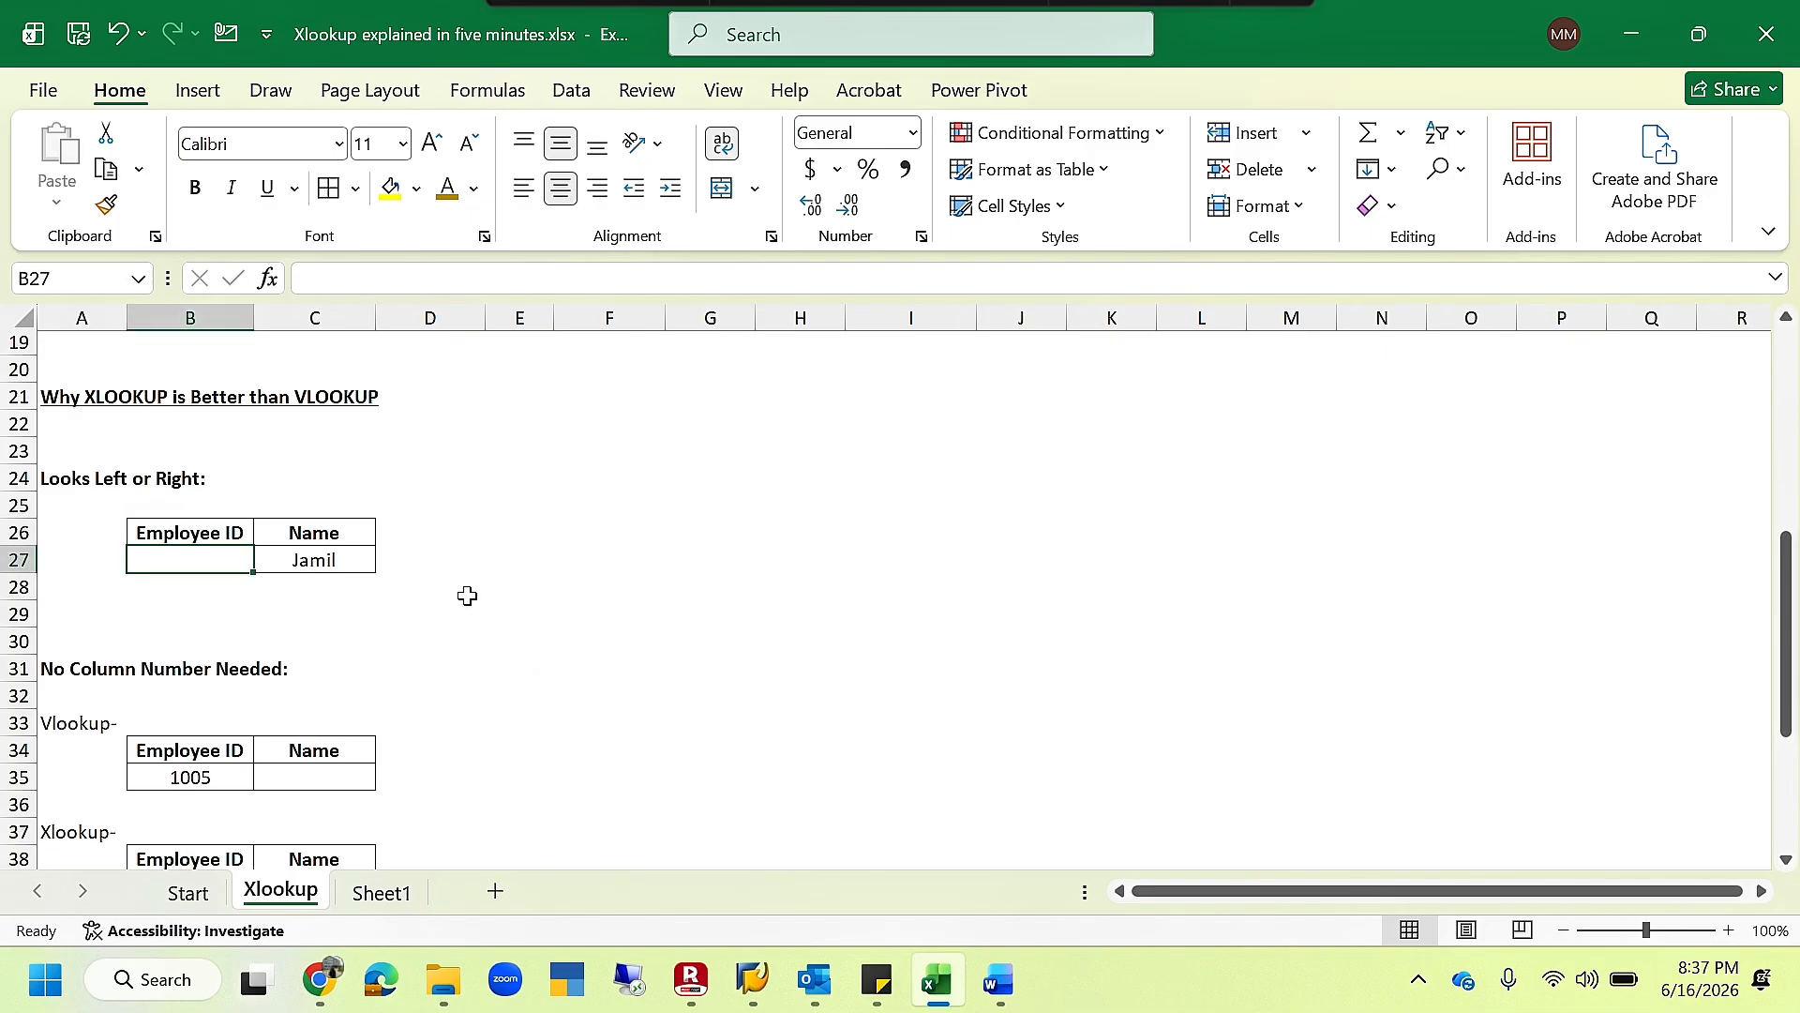
pyautogui.write('=Xlookup')
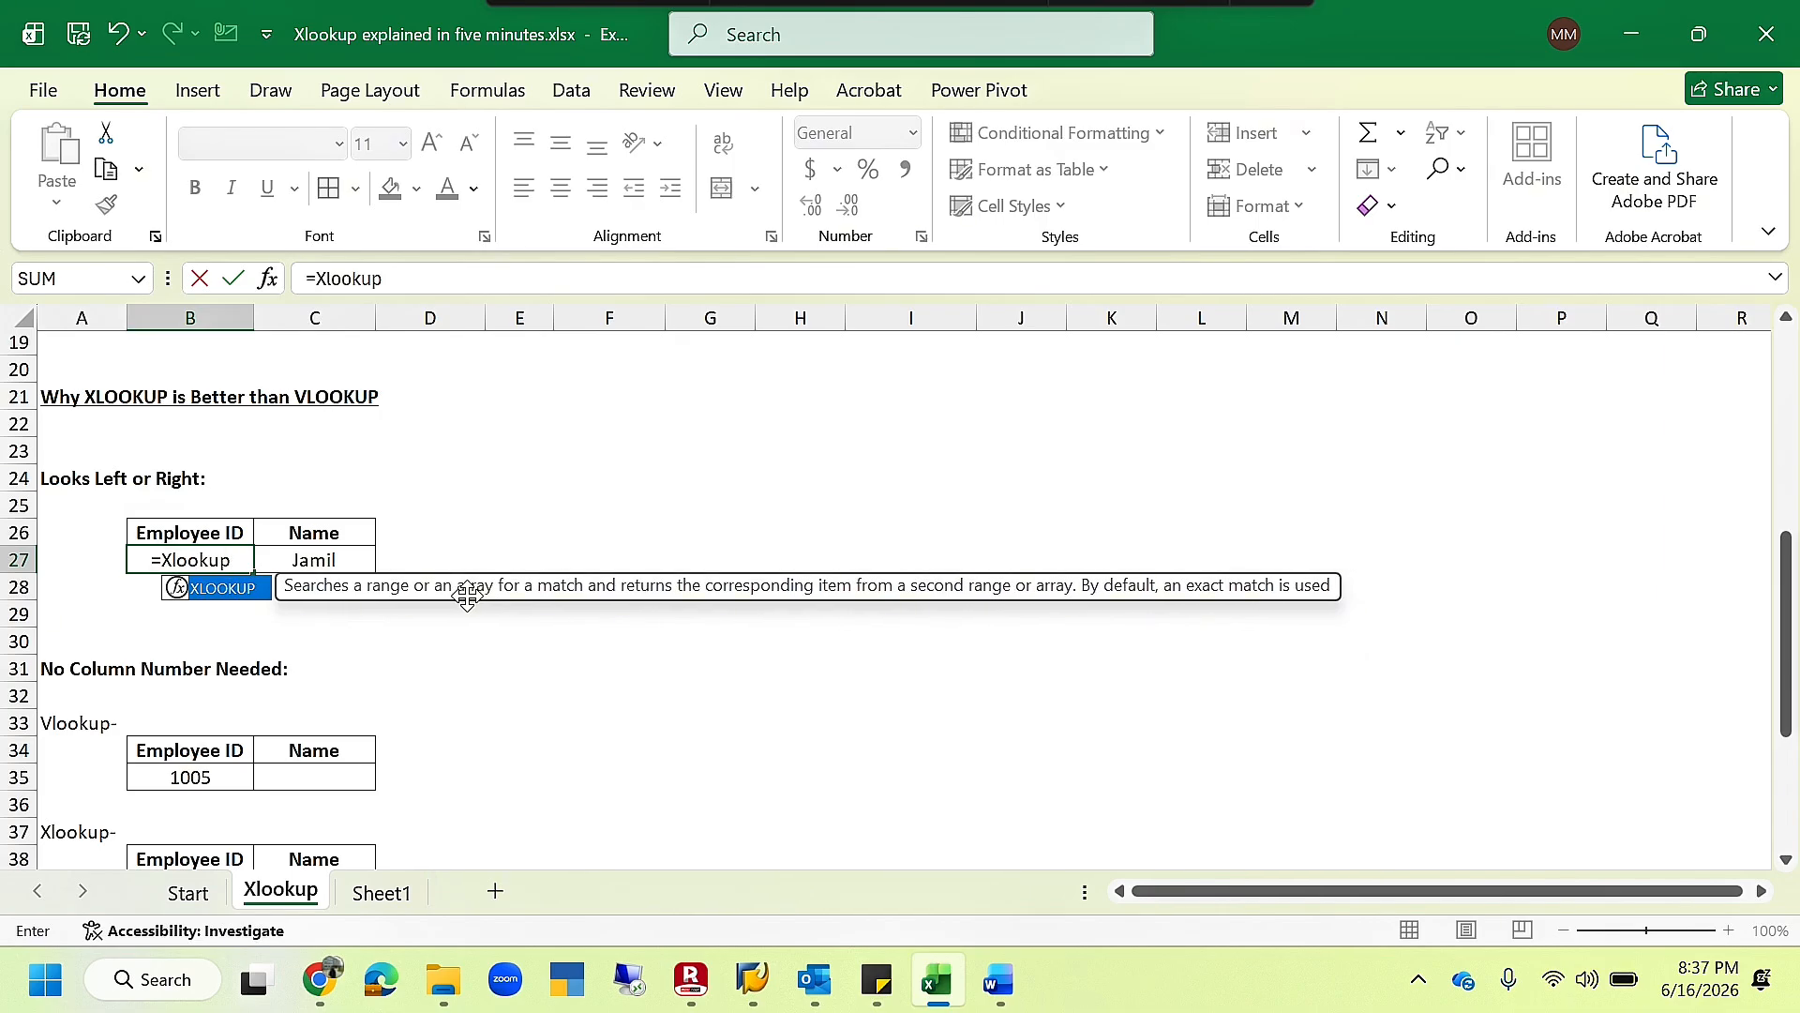
pyautogui.press('Tab')
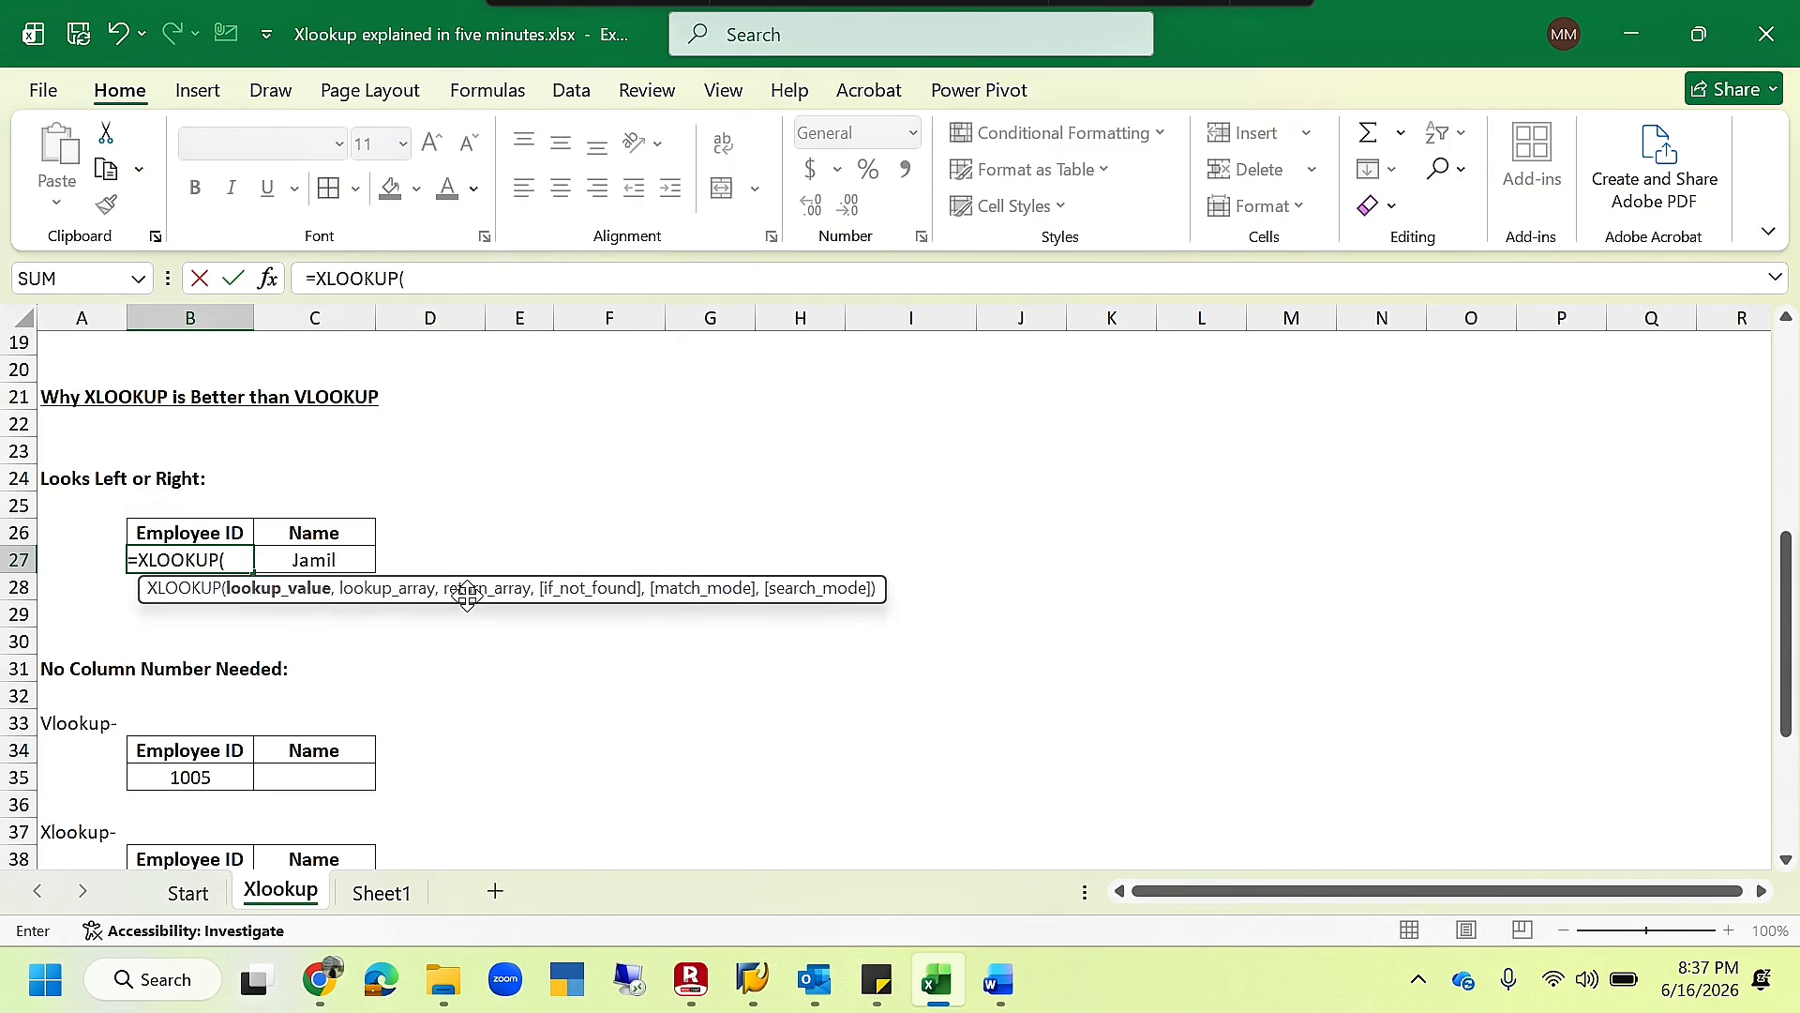
pyautogui.click(293, 561)
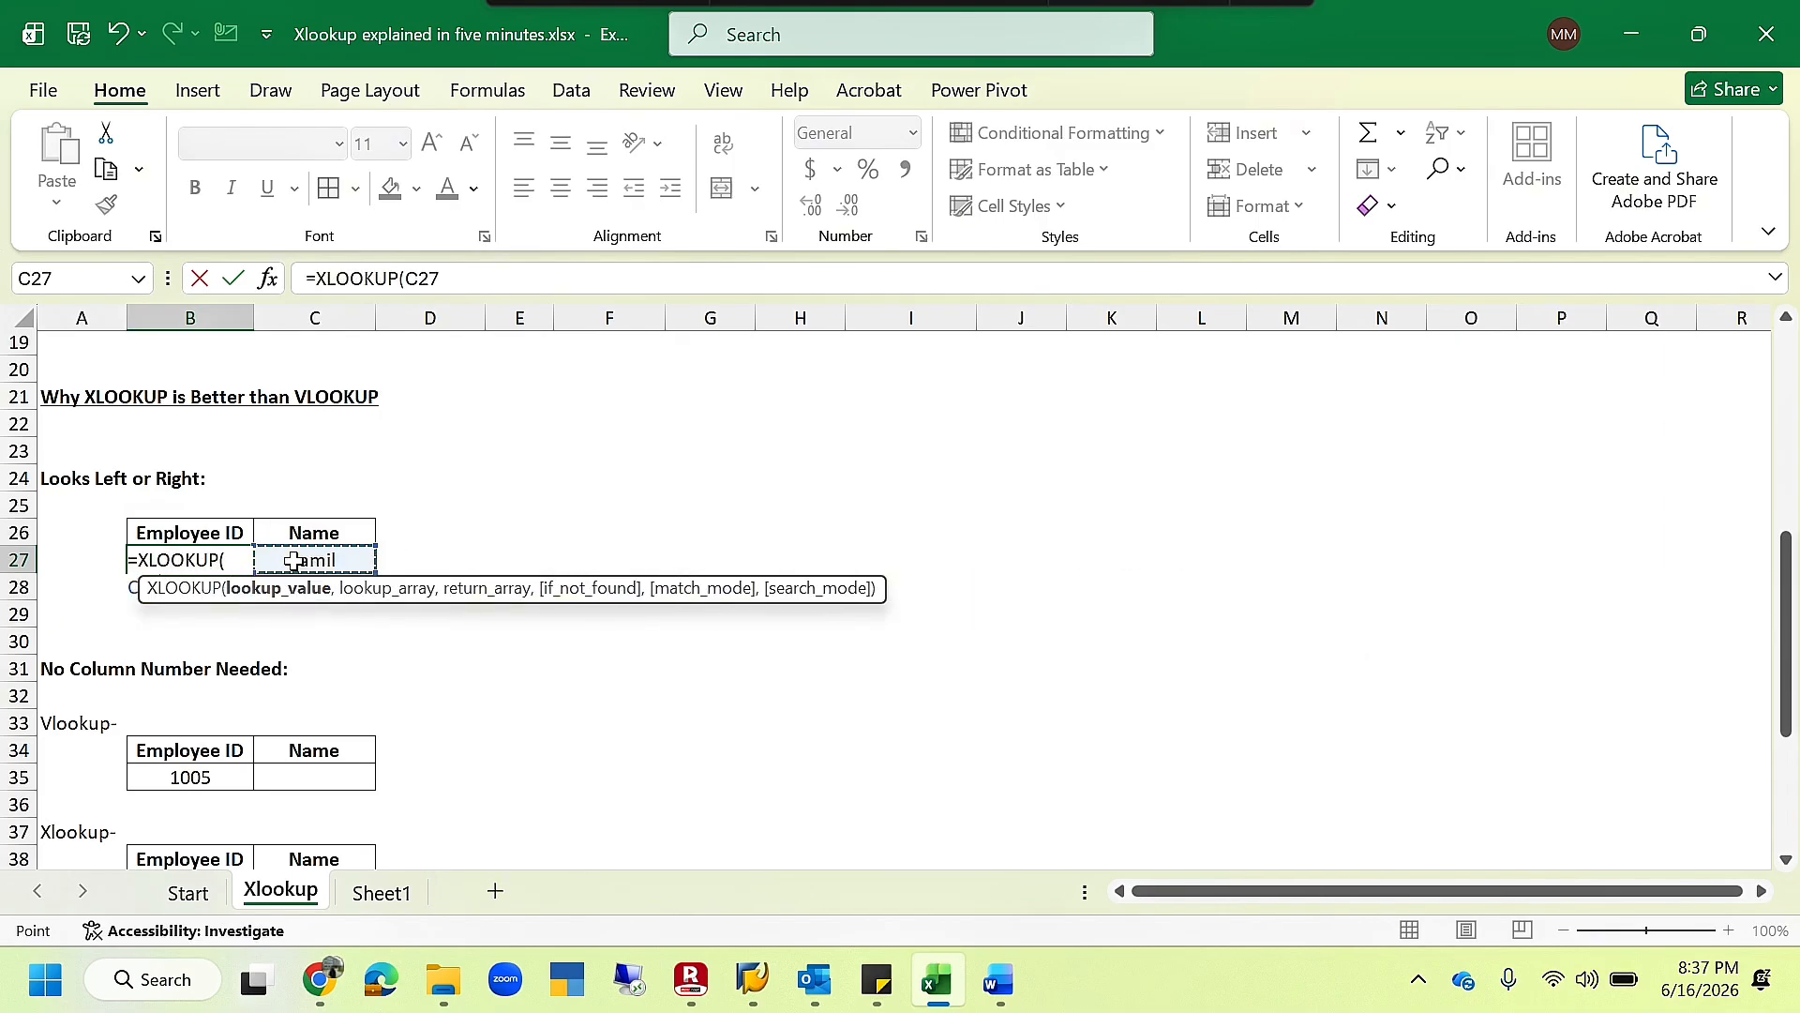
pyautogui.write(',')
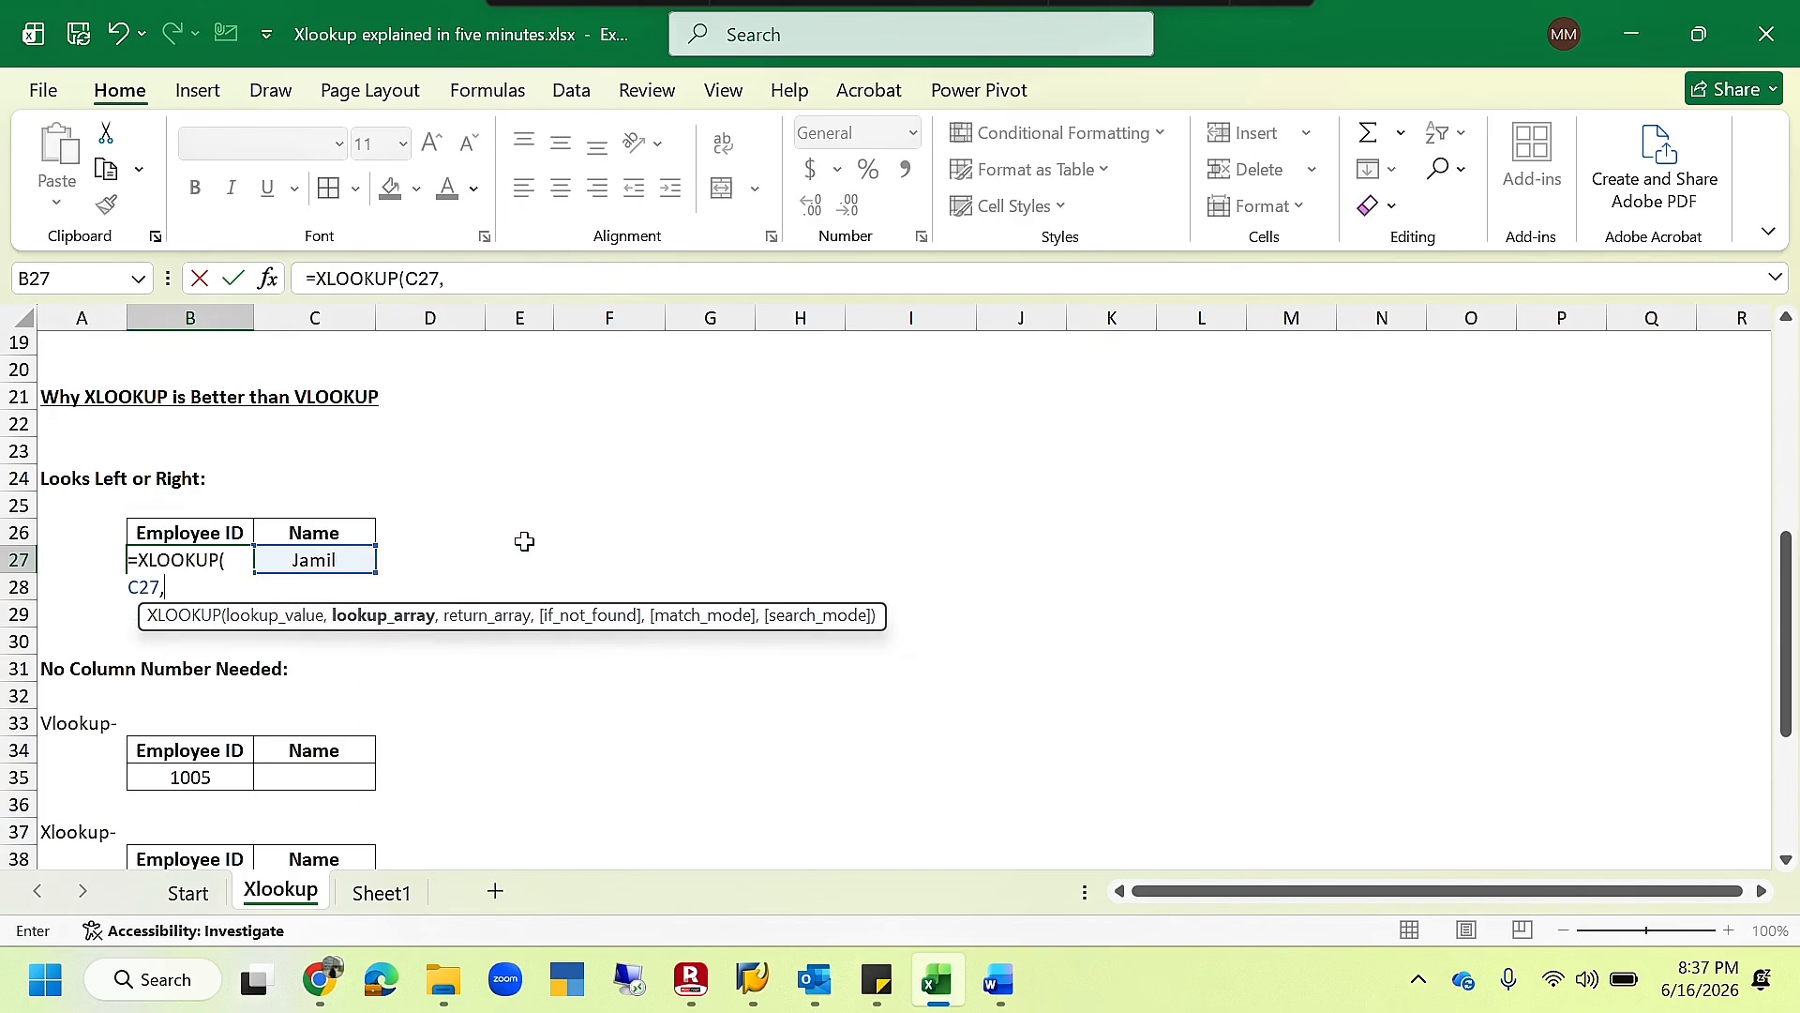
pyautogui.scroll(5, 524, 541)
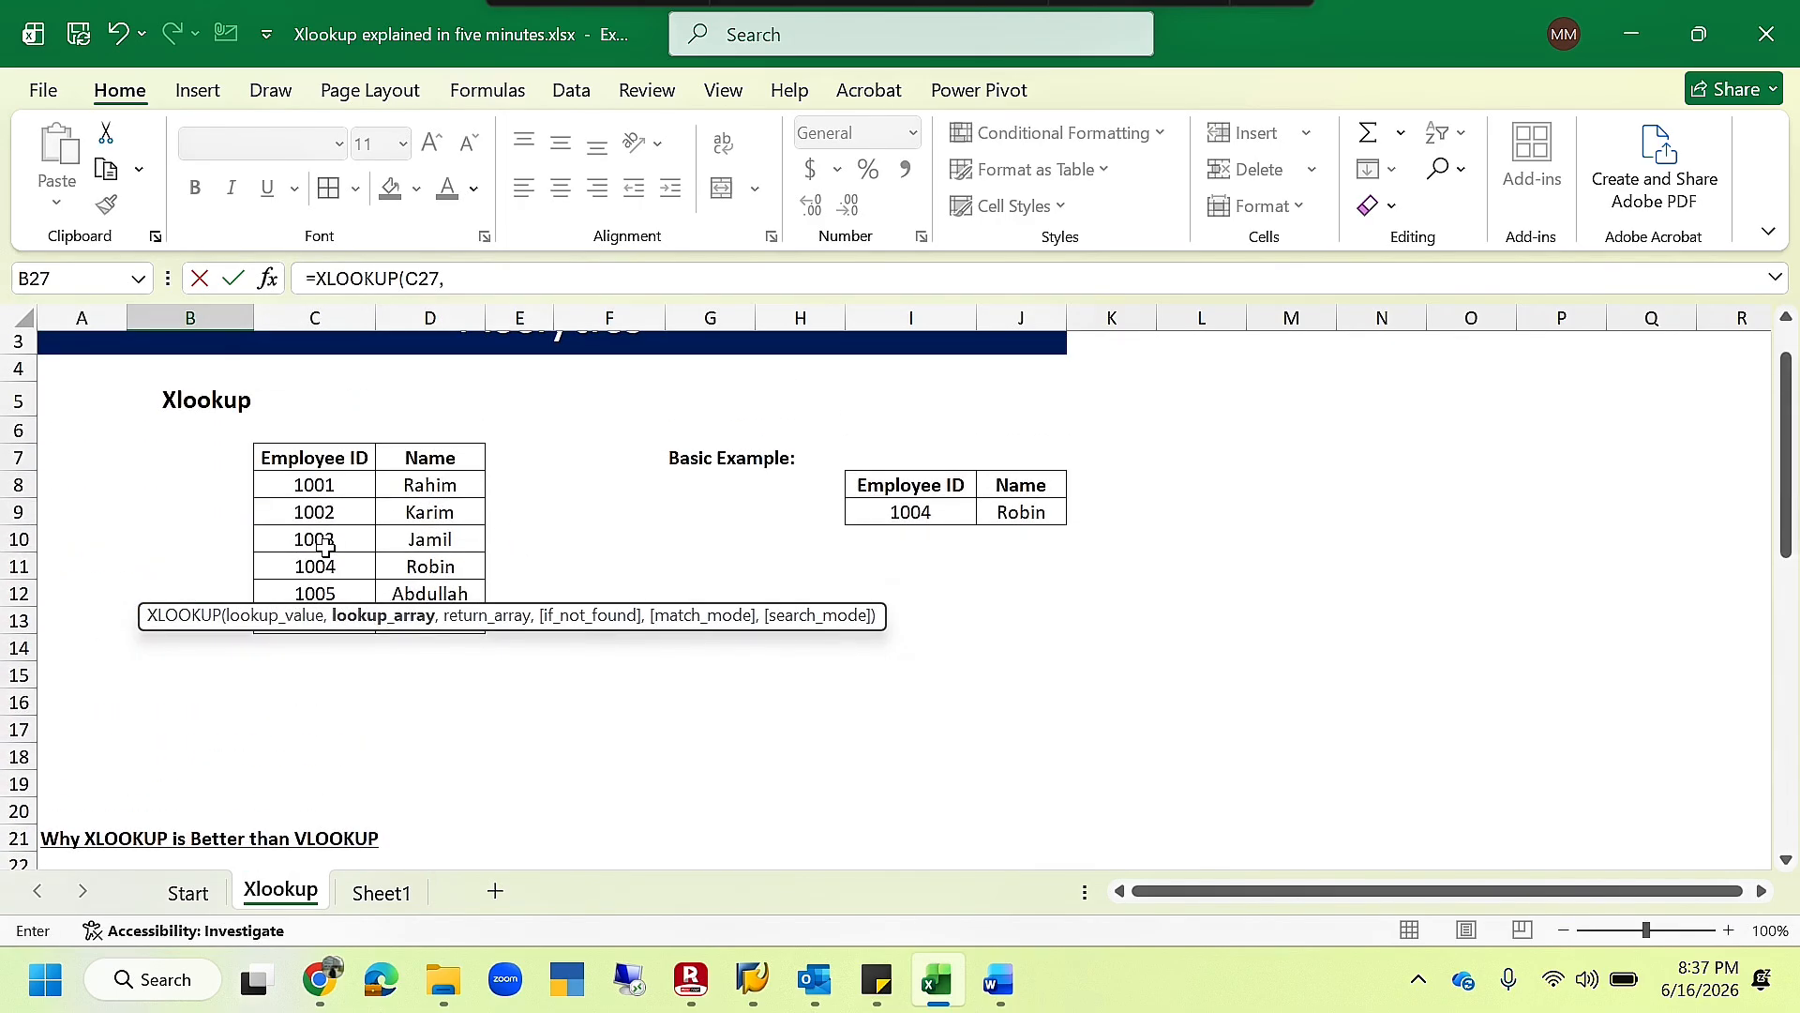
pyautogui.moveTo(335, 485); pyautogui.dragTo(340, 625)
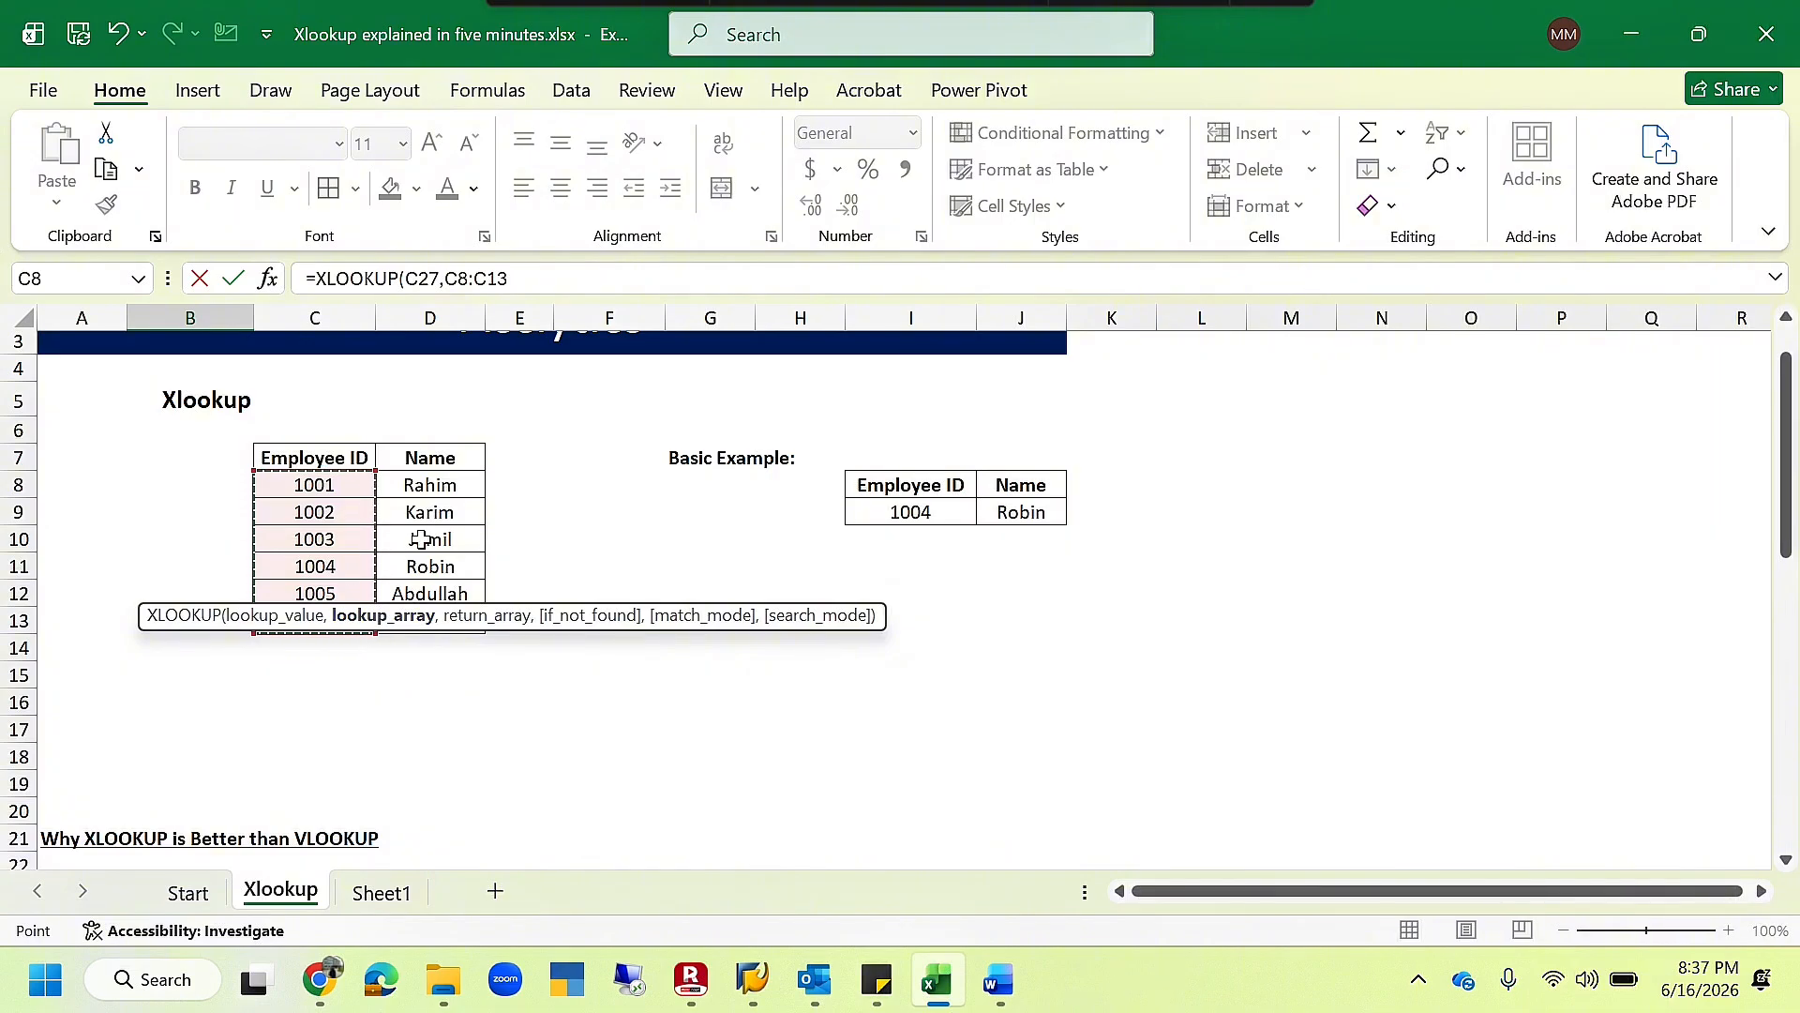
pyautogui.scroll(-3, 374, 763)
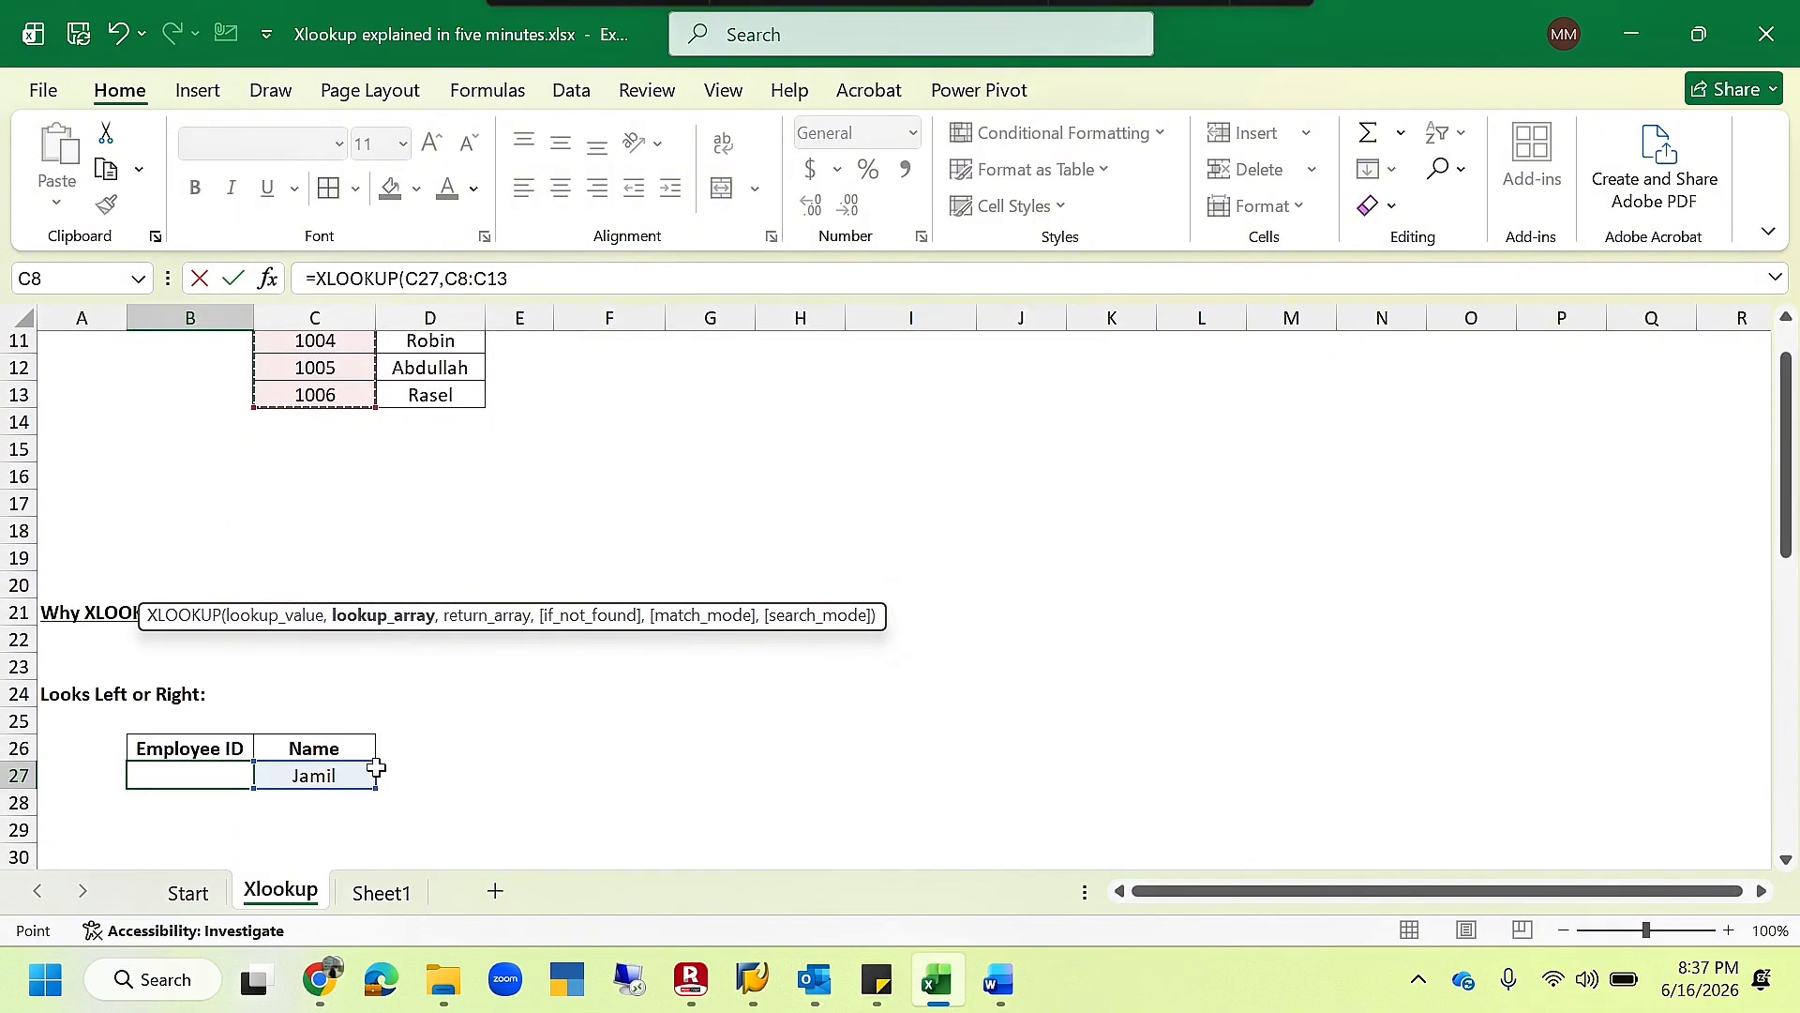
# - Complete the B27 XLOOKUP with names D8:D13 as the lookup array and employee IDs C8:C13 as the return array
pyautogui.scroll(3, 375, 769)
pyautogui.scroll(2, 375, 768)
pyautogui.moveTo(427, 543); pyautogui.dragTo(419, 685)
pyautogui.write(',')
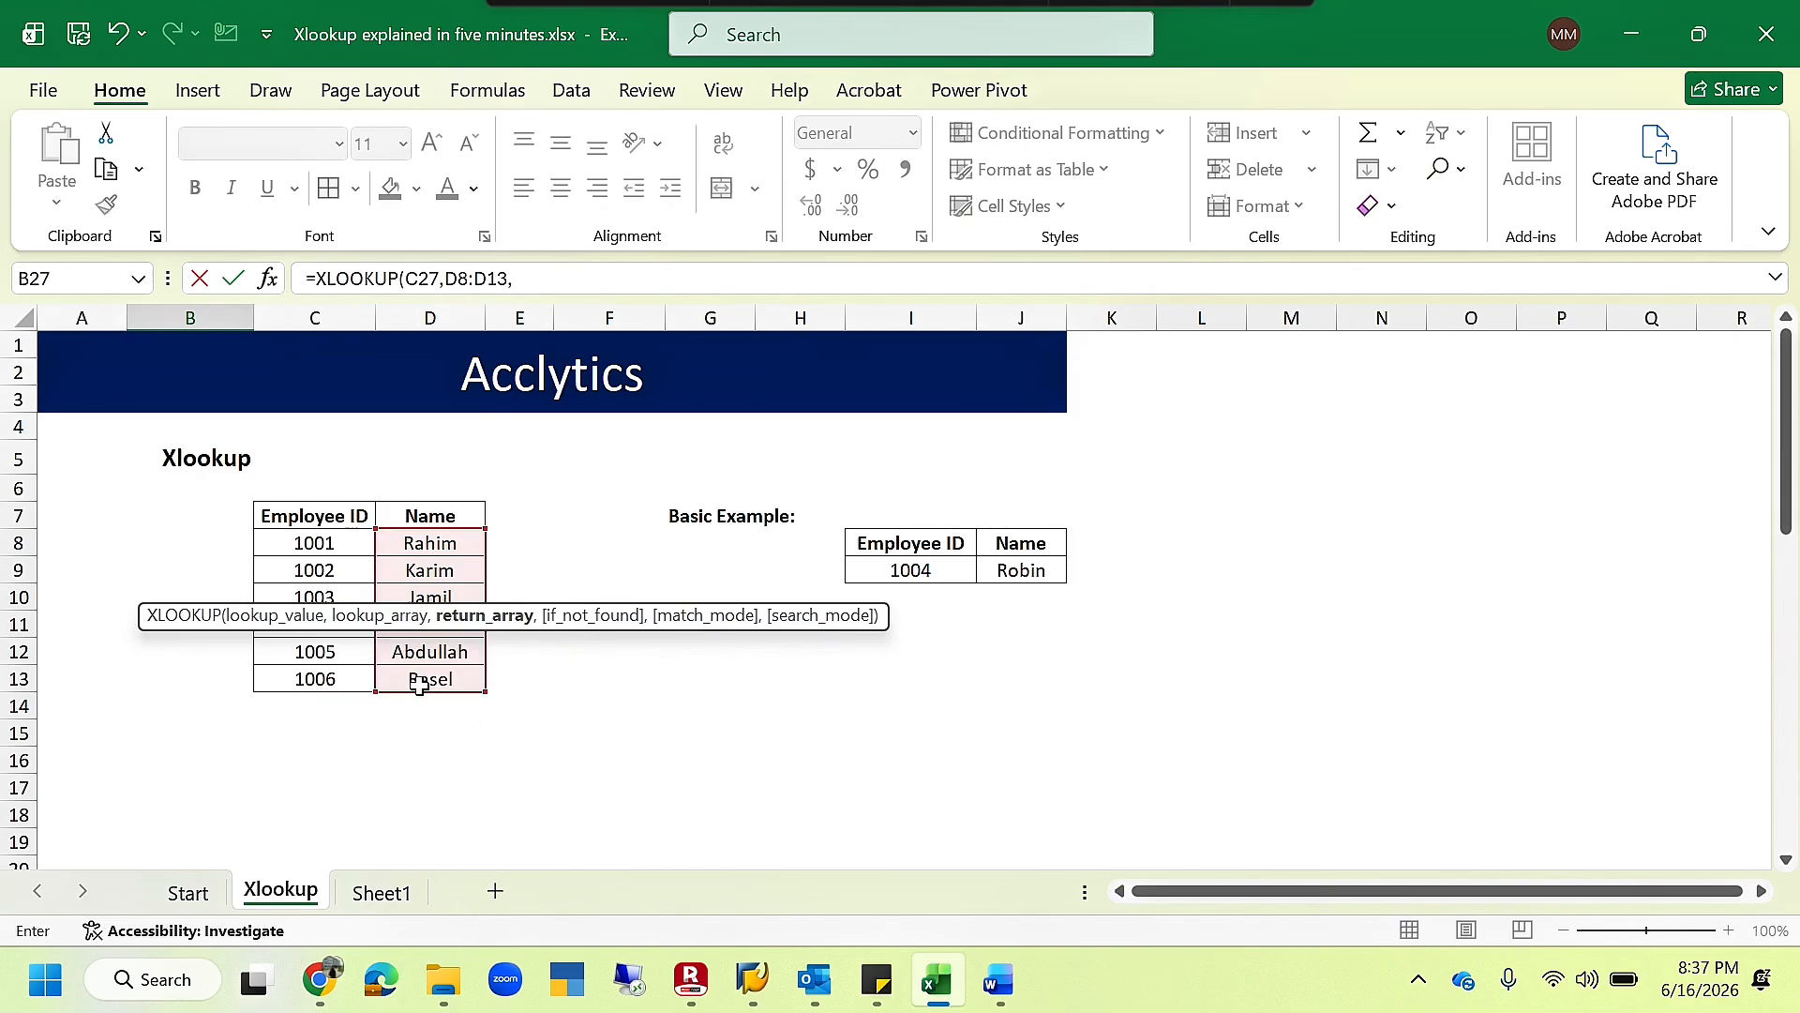
pyautogui.moveTo(328, 544); pyautogui.dragTo(319, 678)
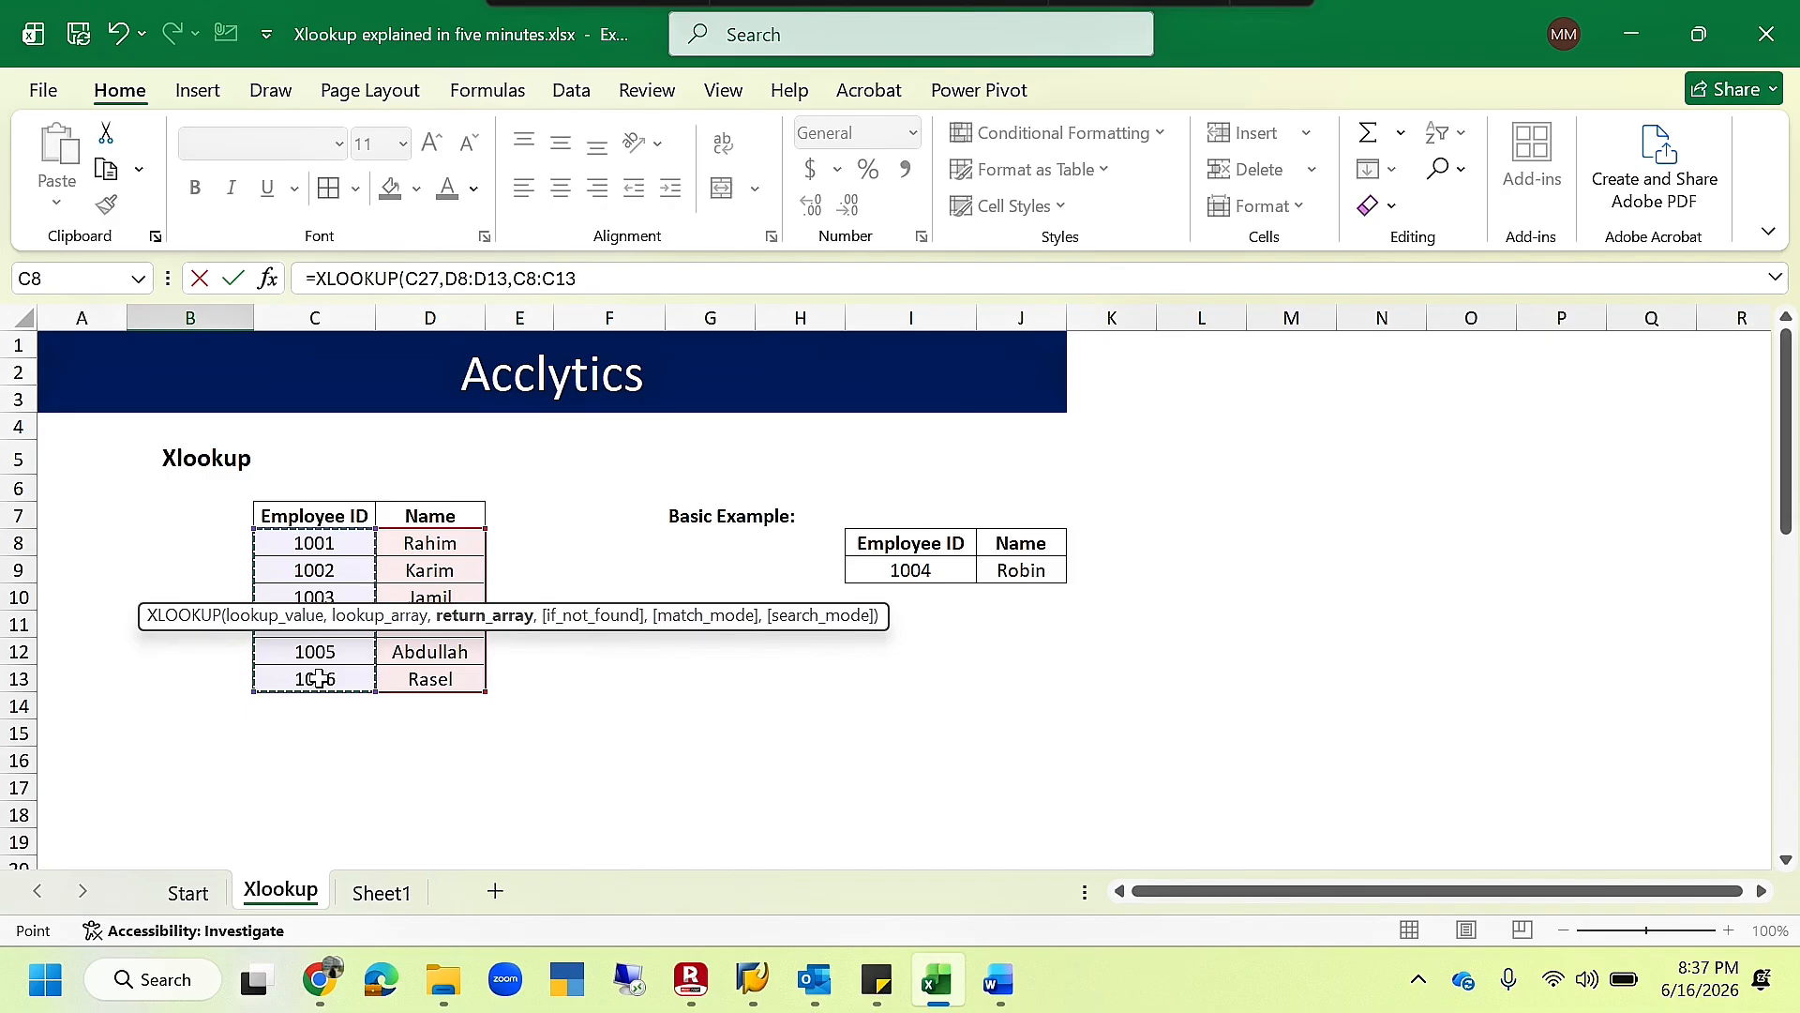
pyautogui.press('Return')
pyautogui.click(232, 812)
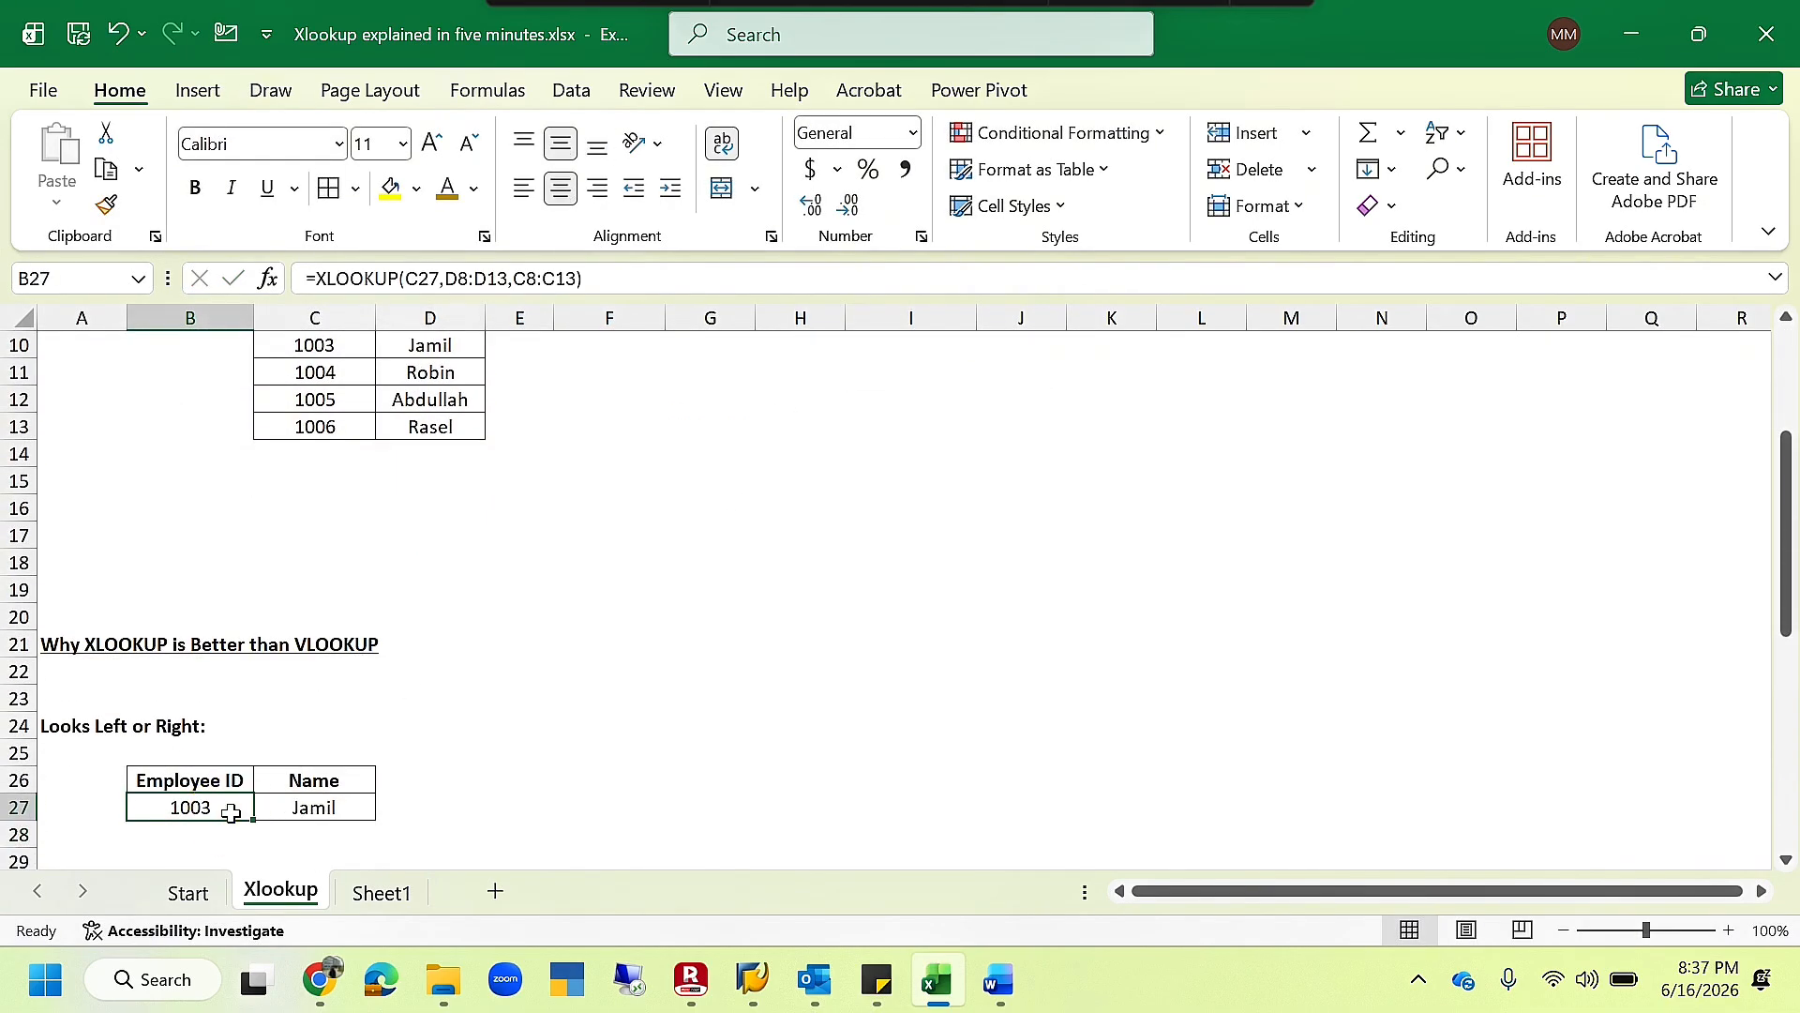
# - Start a VLOOKUP formula in C35 under "No Column Number Needed" with B35 as the lookup value
pyautogui.scroll(-3, 231, 812)
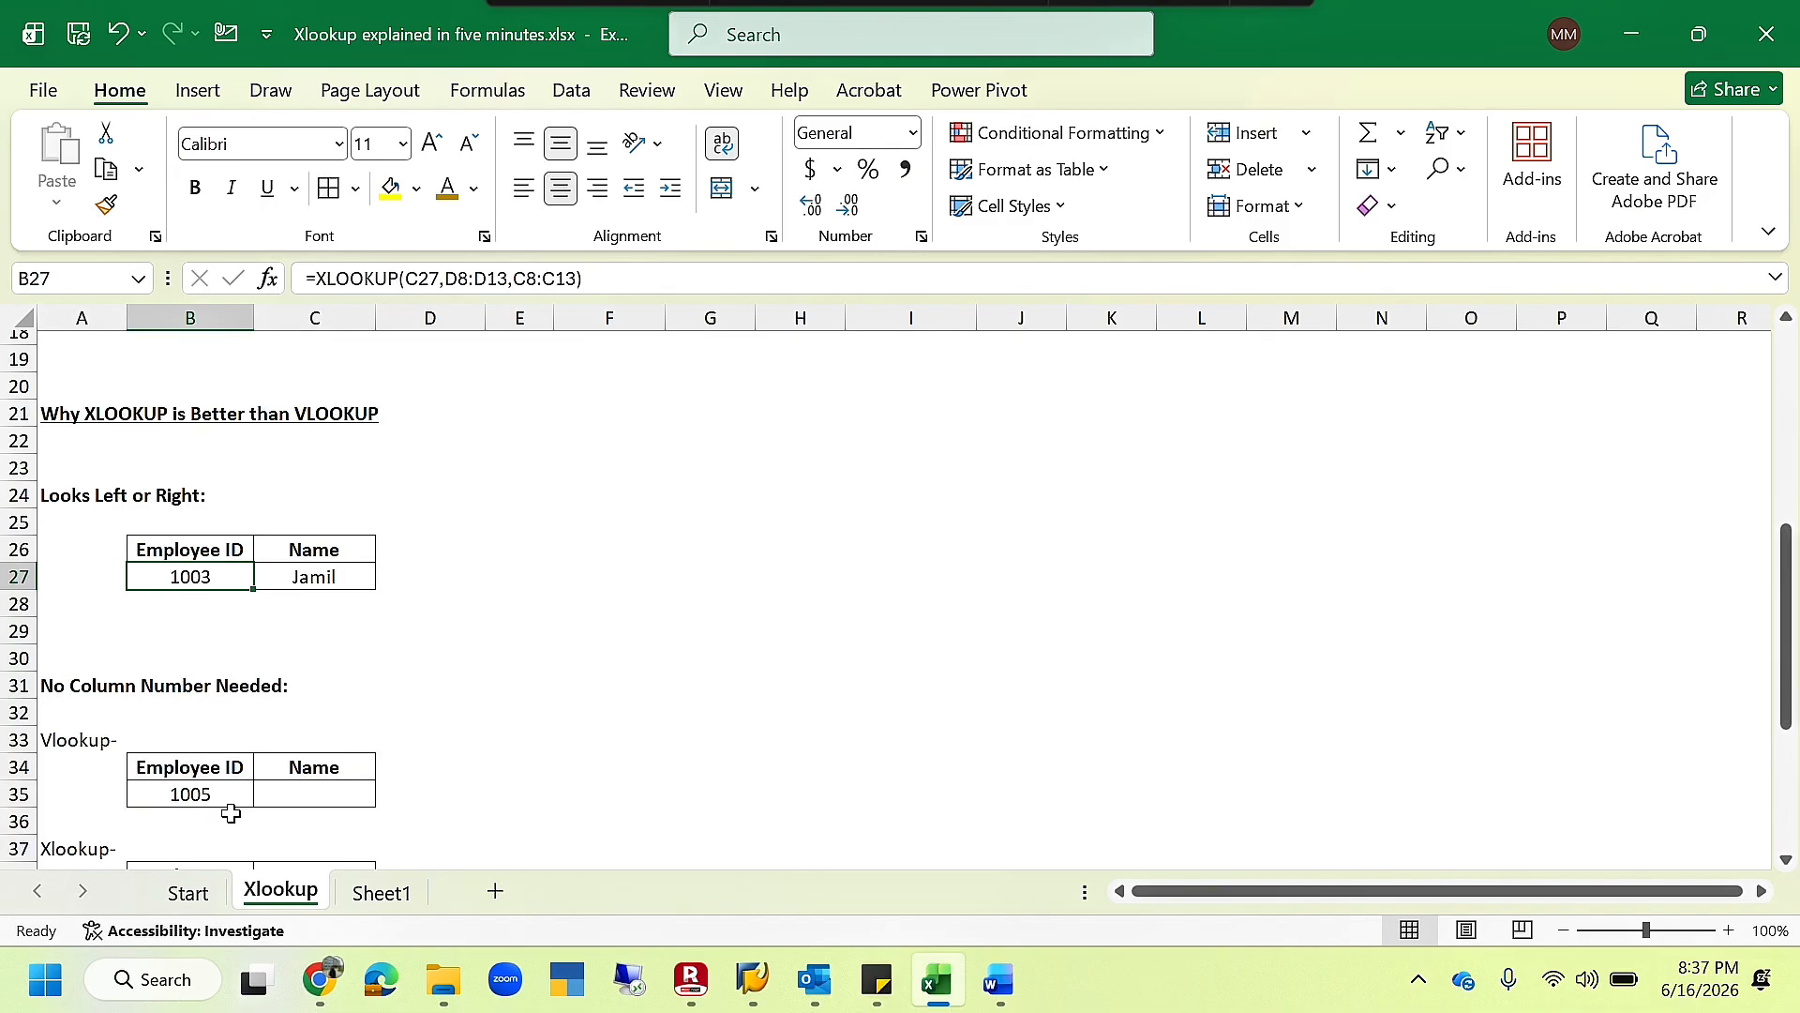
pyautogui.scroll(-1, 232, 812)
pyautogui.click(332, 723)
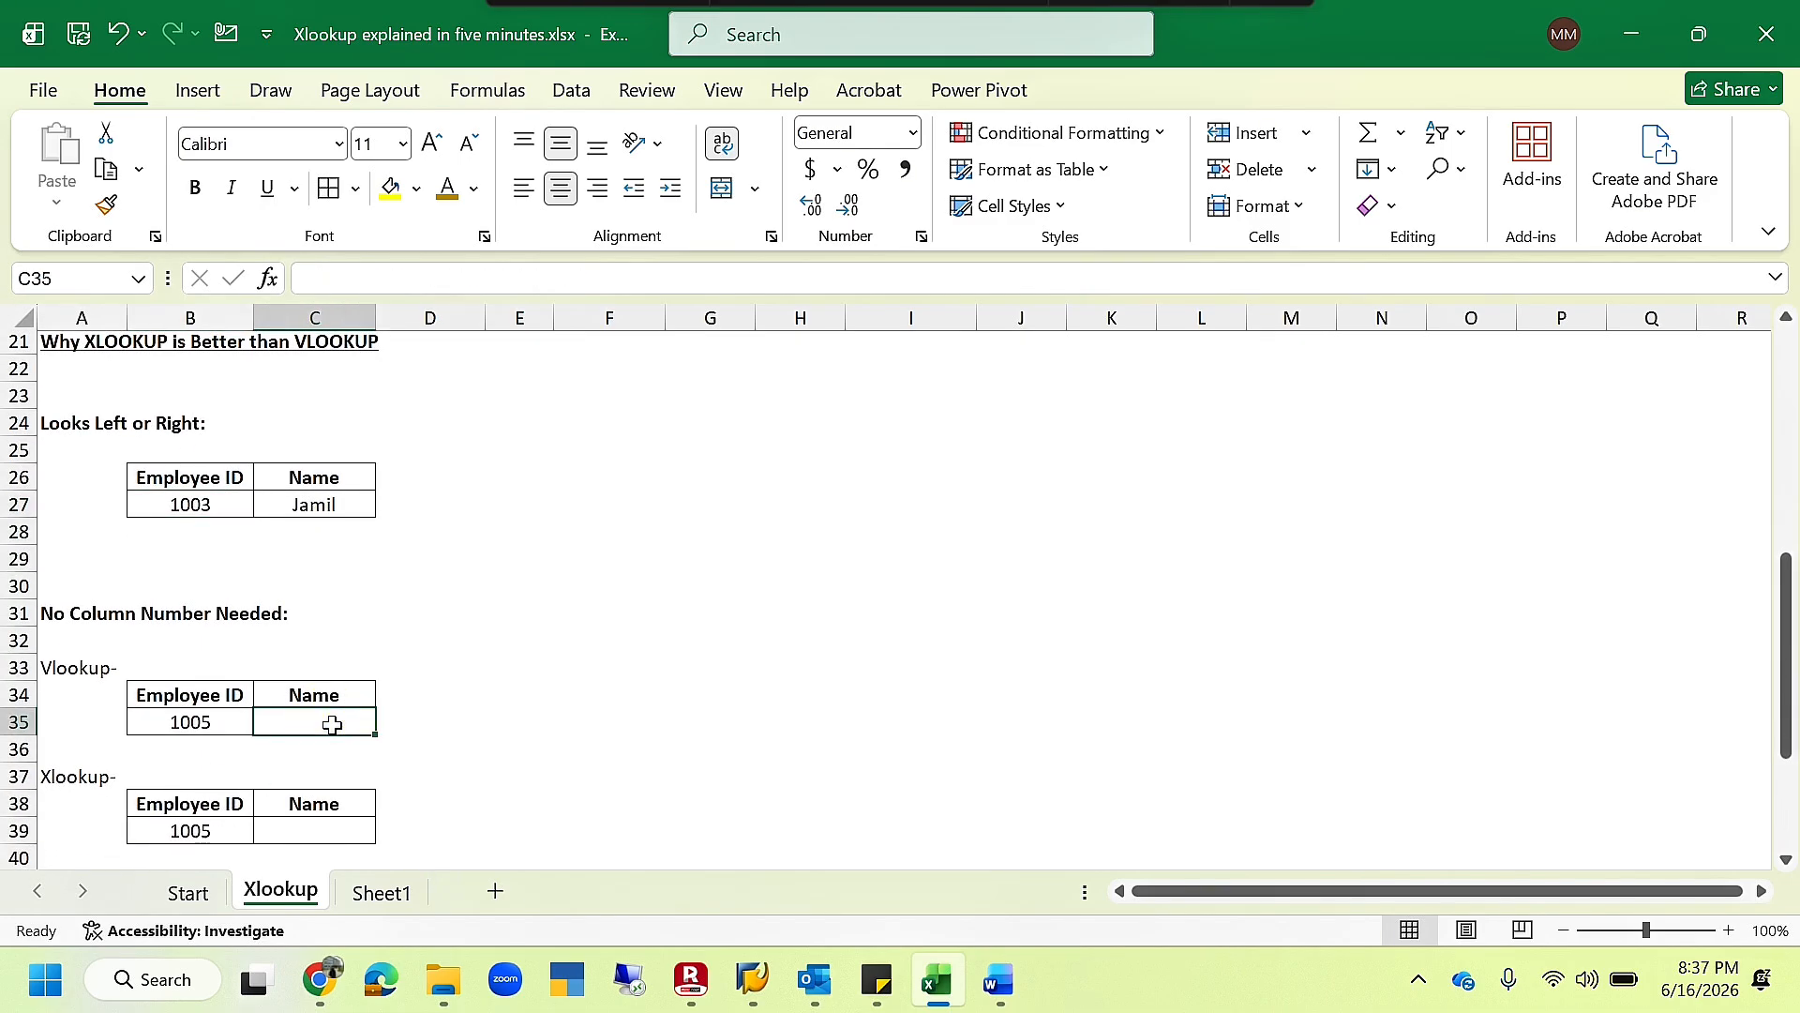
pyautogui.write('=Vl')
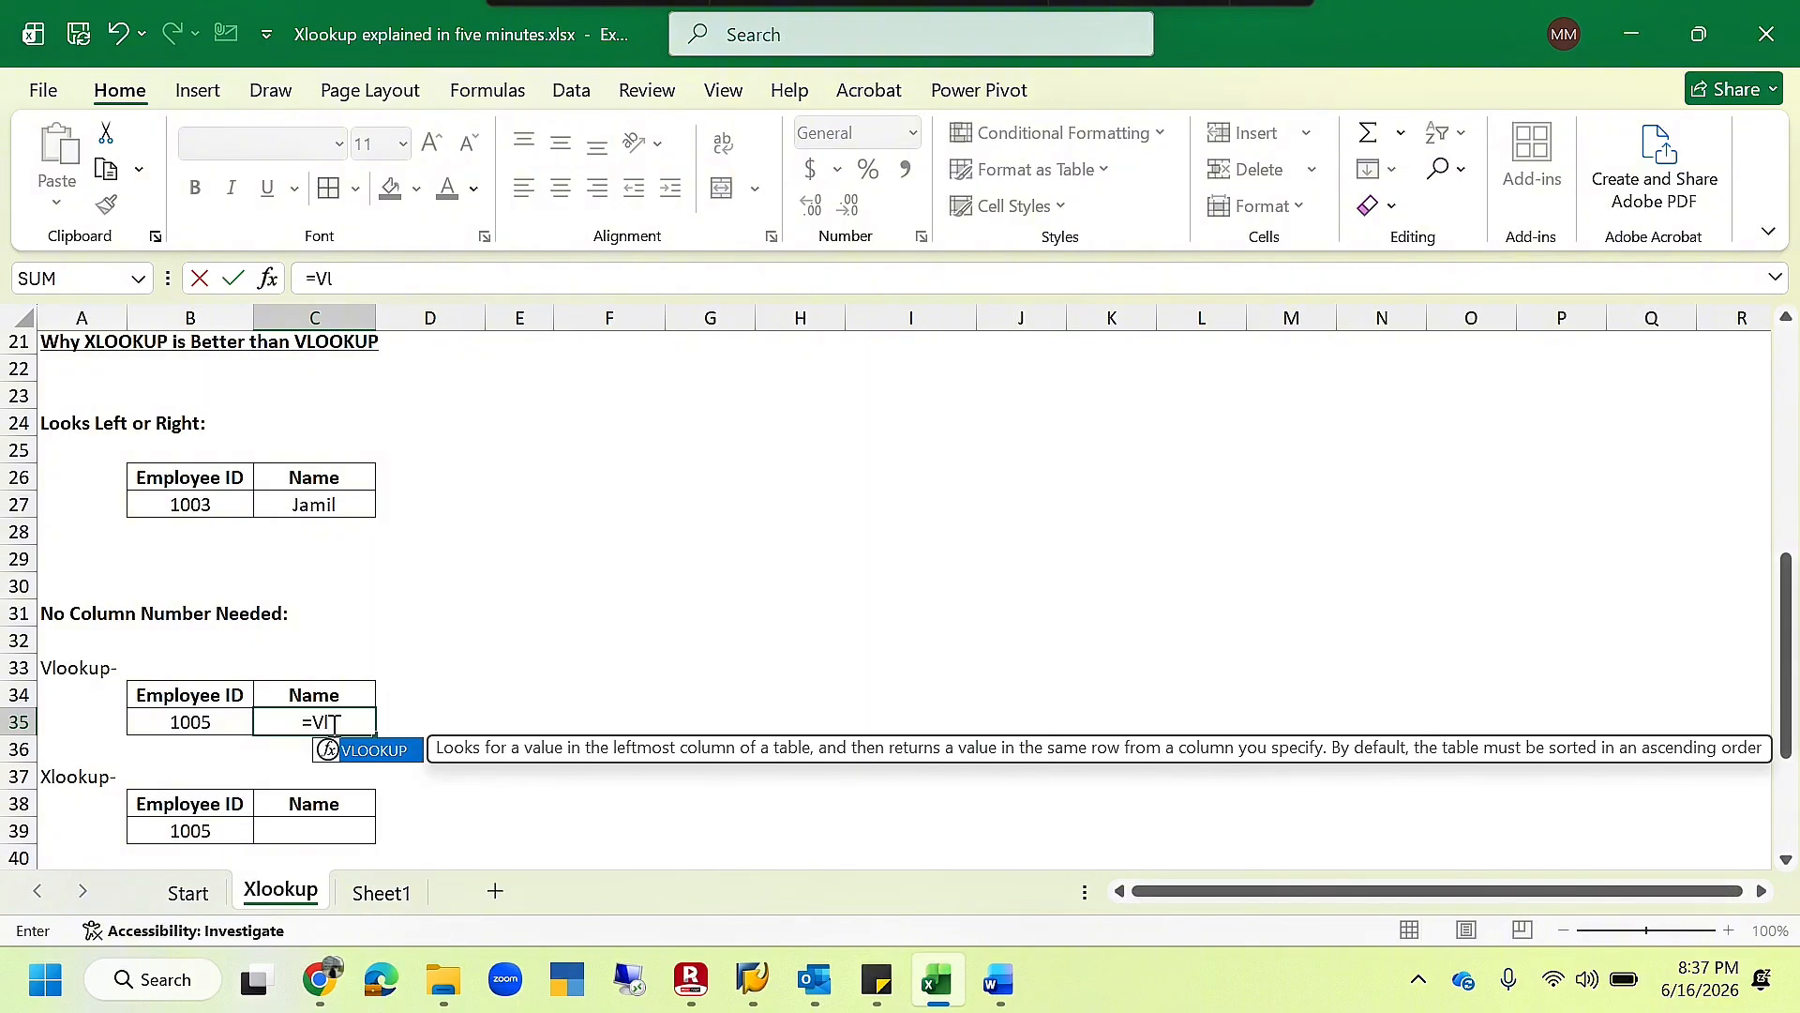
pyautogui.press('Tab')
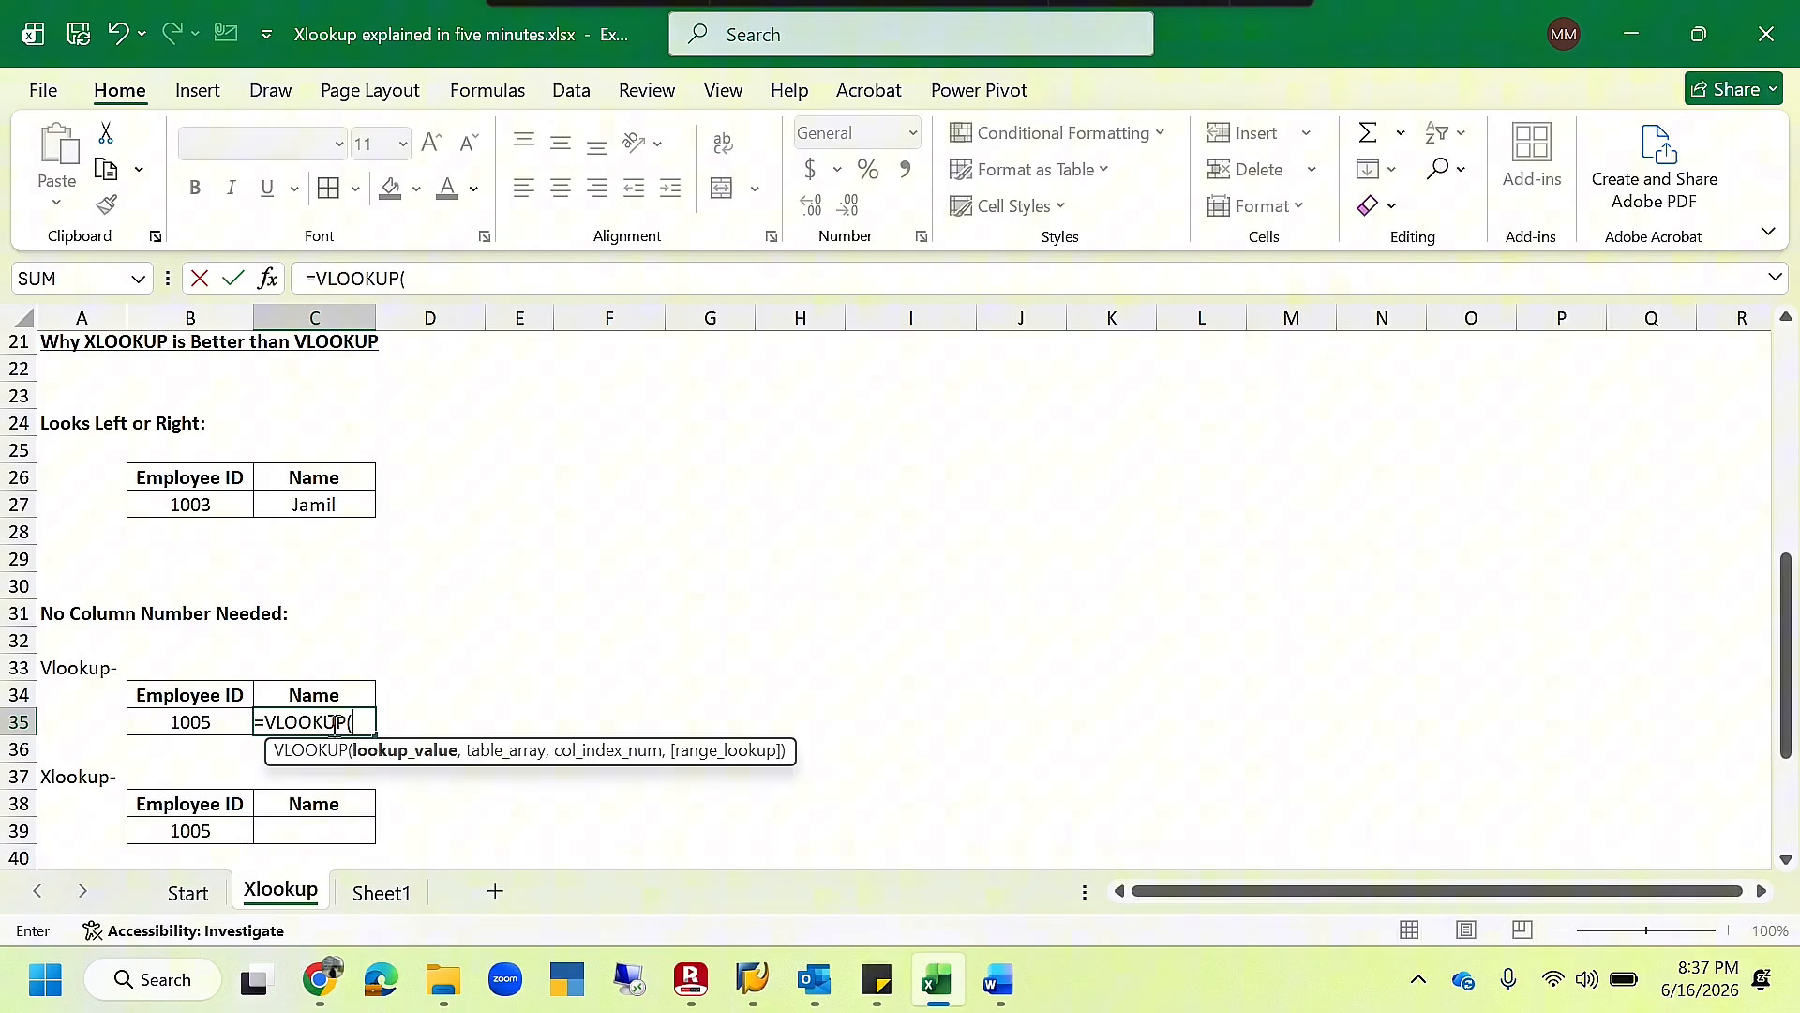
pyautogui.click(184, 725)
pyautogui.write(',')
# - Complete the C35 VLOOKUP with table array C8:D13, column index 2 and range lookup 0
pyautogui.scroll(2, 506, 647)
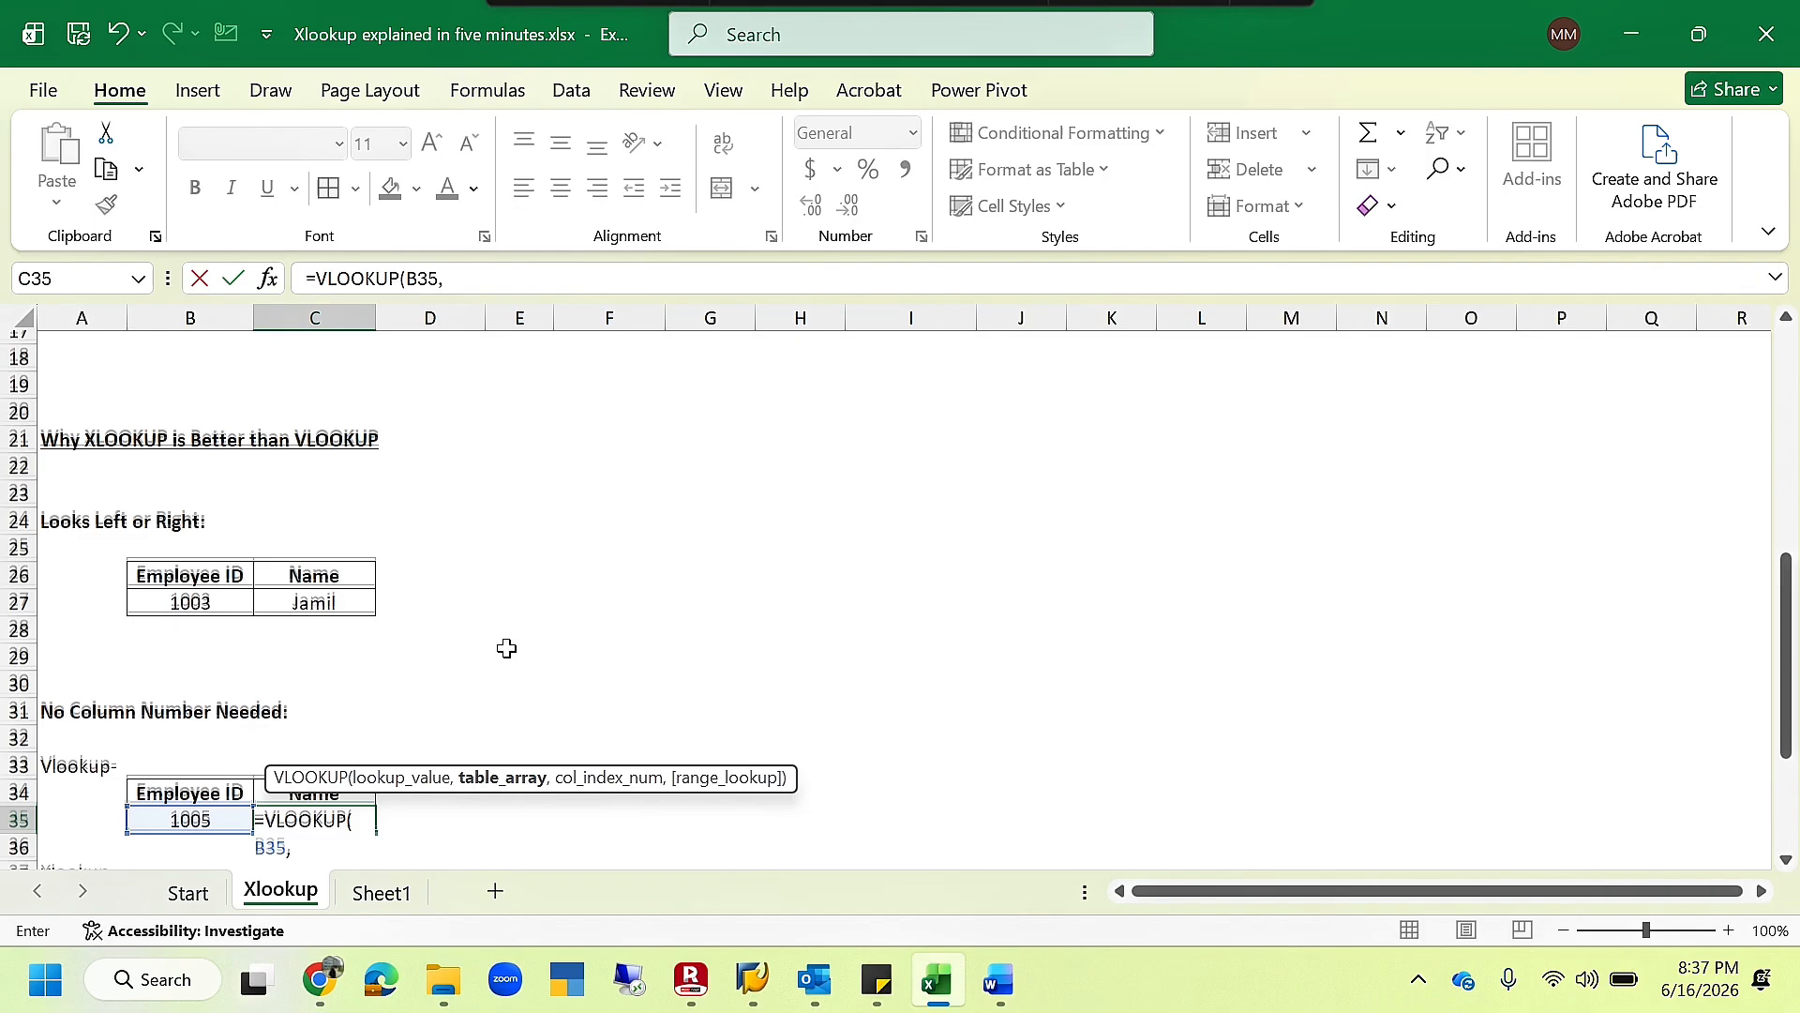
pyautogui.scroll(4, 506, 648)
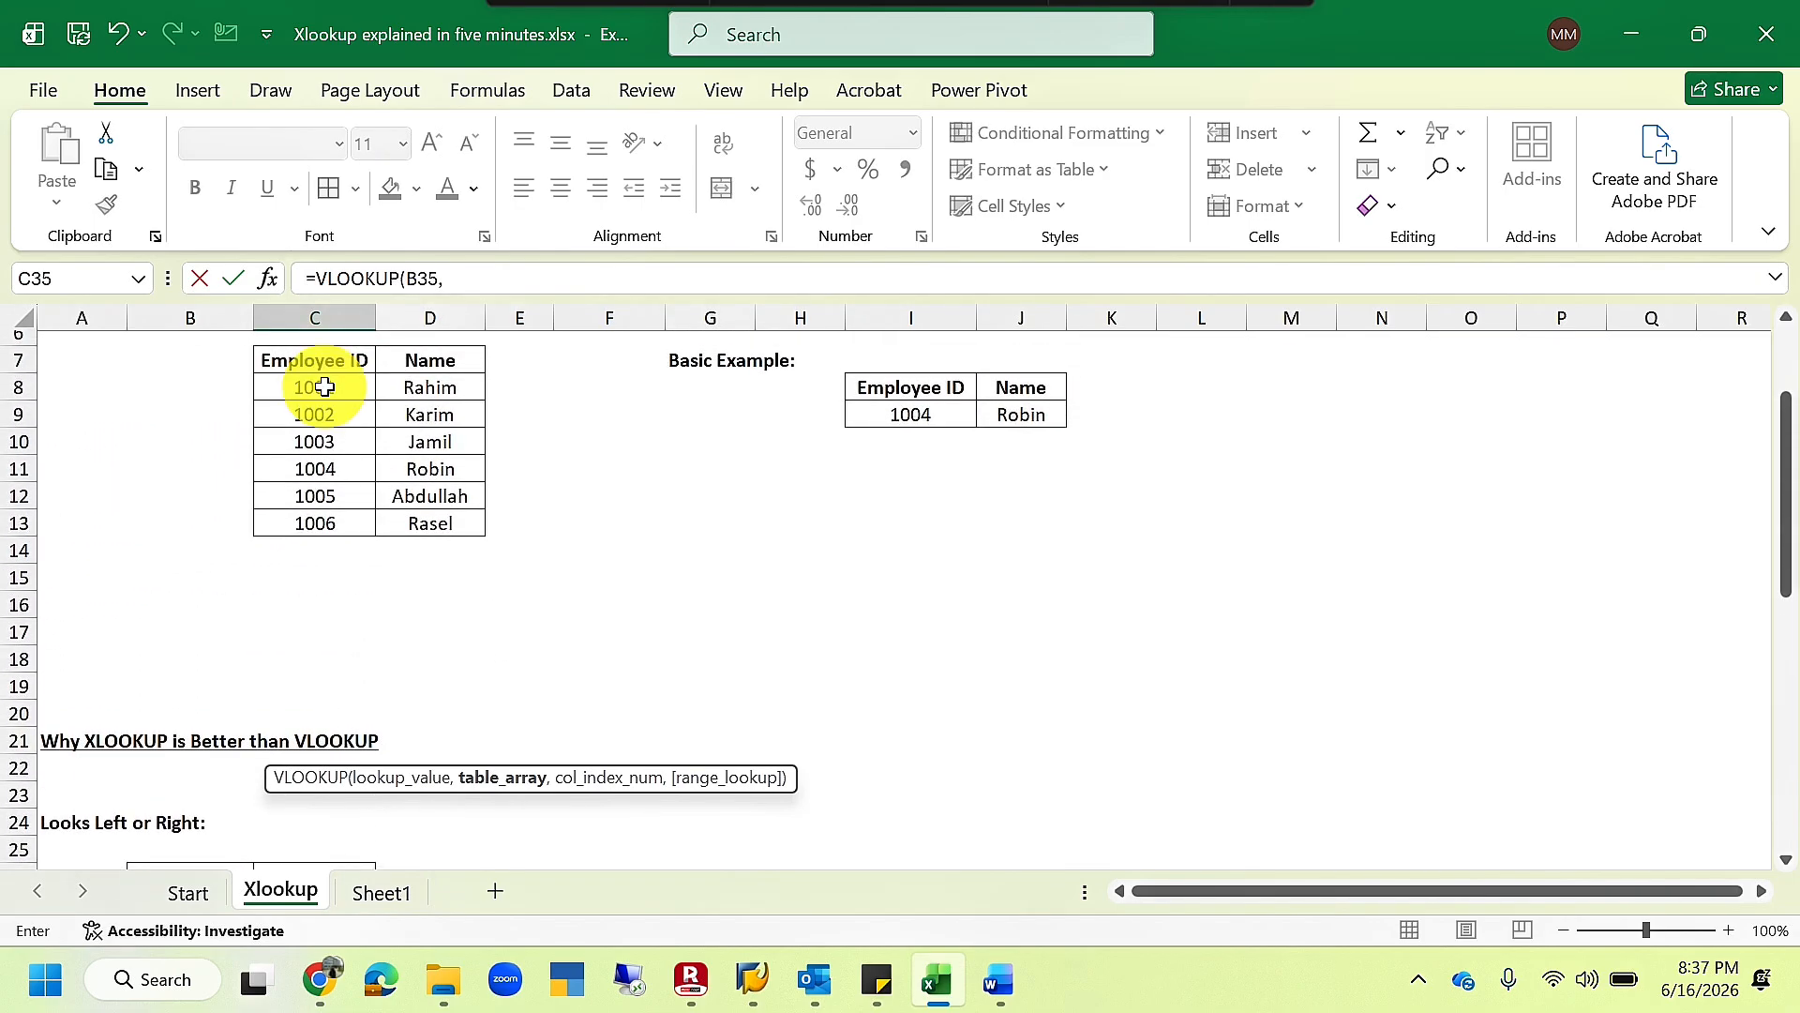
pyautogui.moveTo(324, 386); pyautogui.dragTo(412, 520)
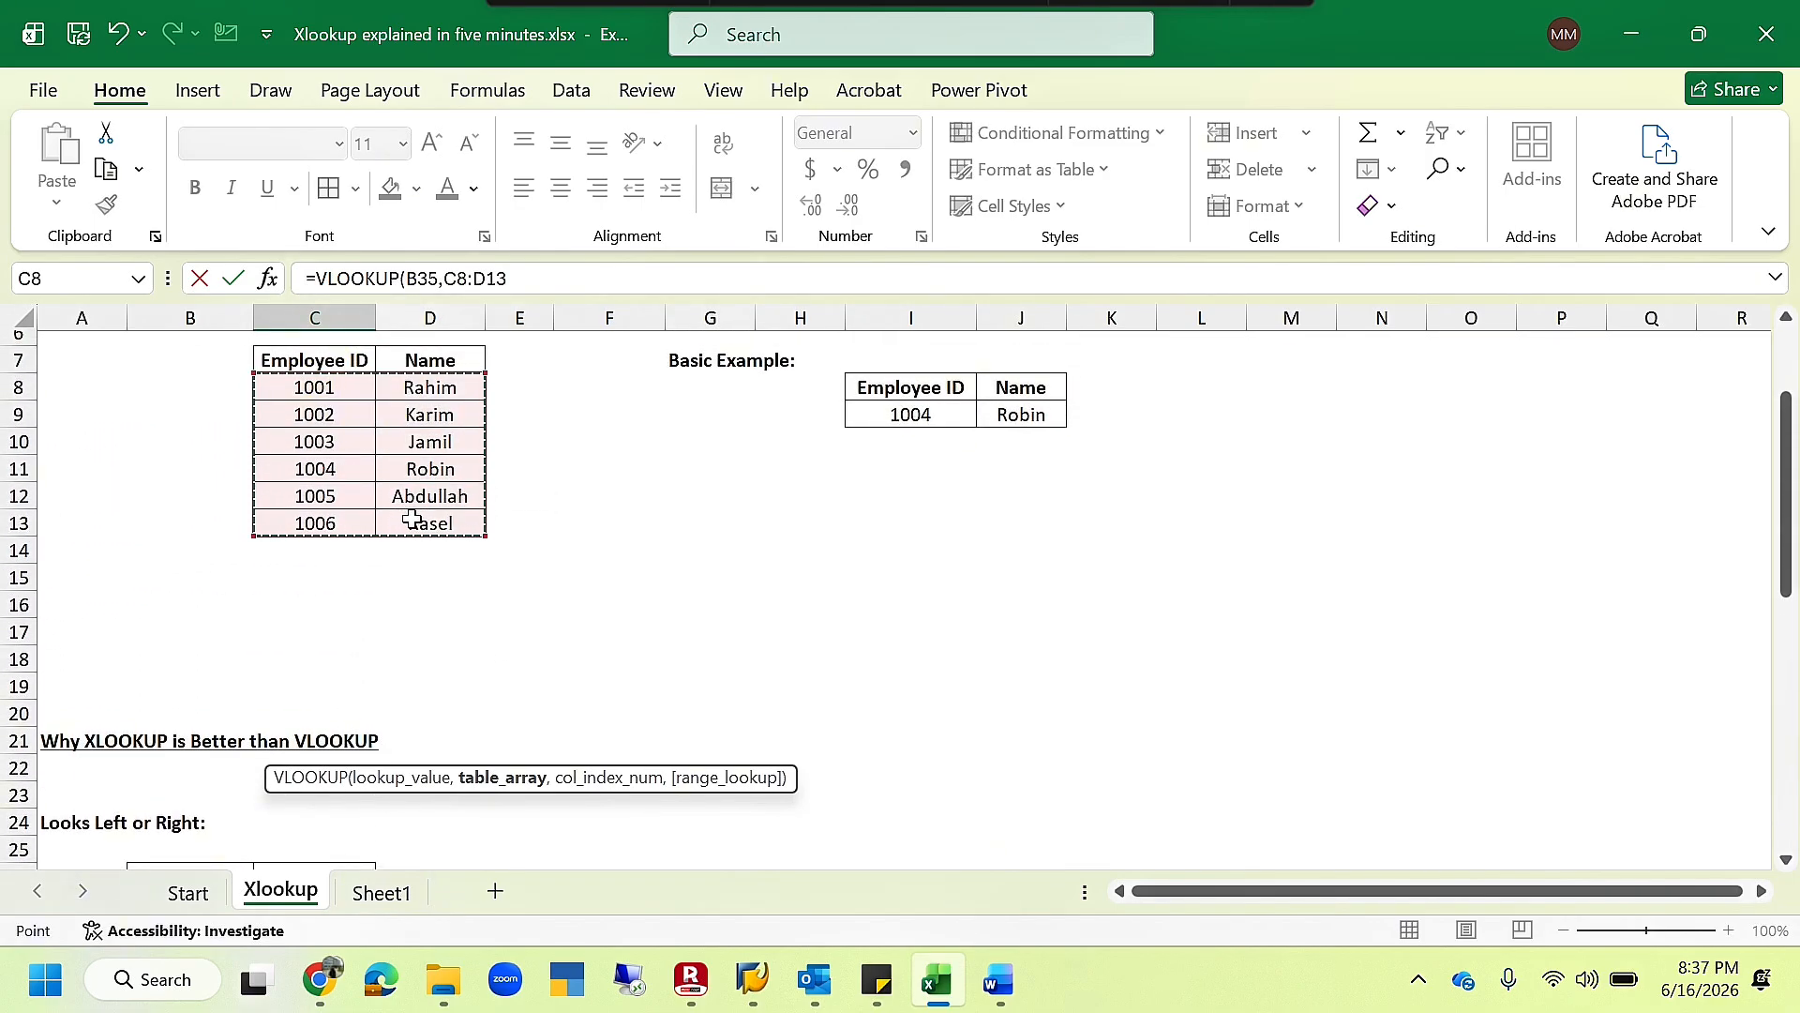
pyautogui.write(',2')
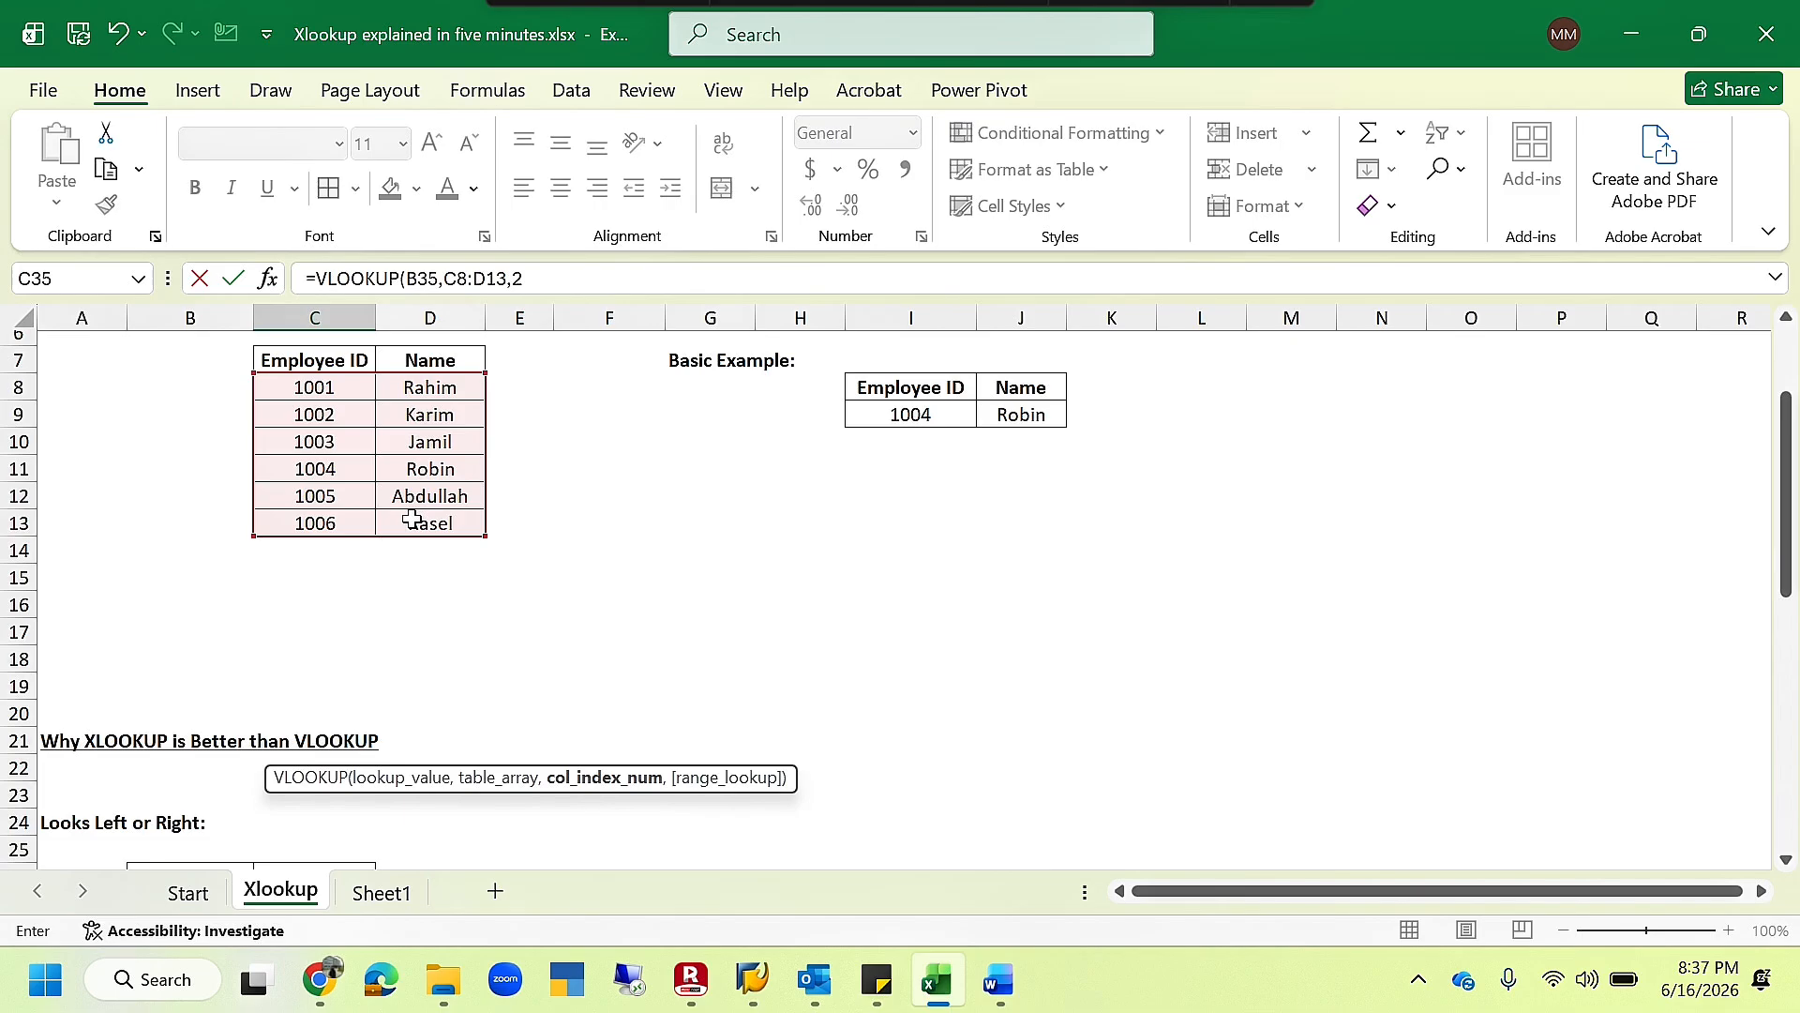
pyautogui.write(',0')
pyautogui.press('Return')
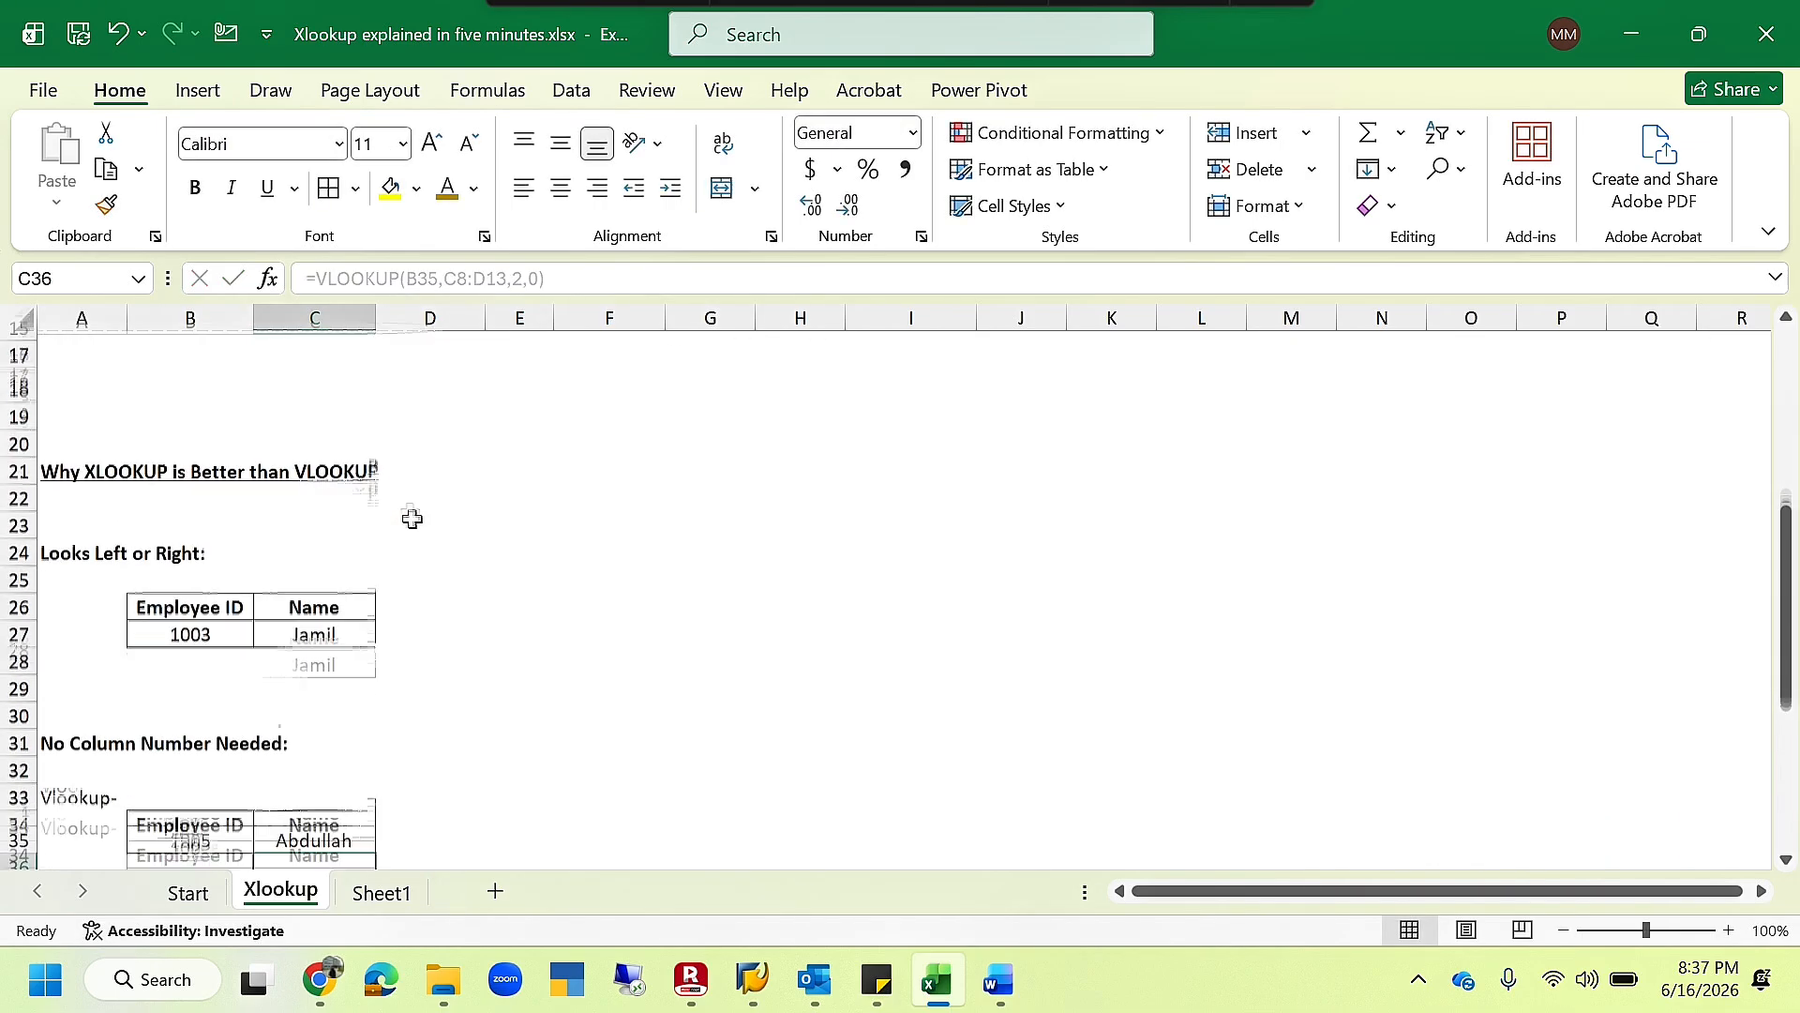
pyautogui.scroll(-2, 319, 605)
pyautogui.click(335, 677)
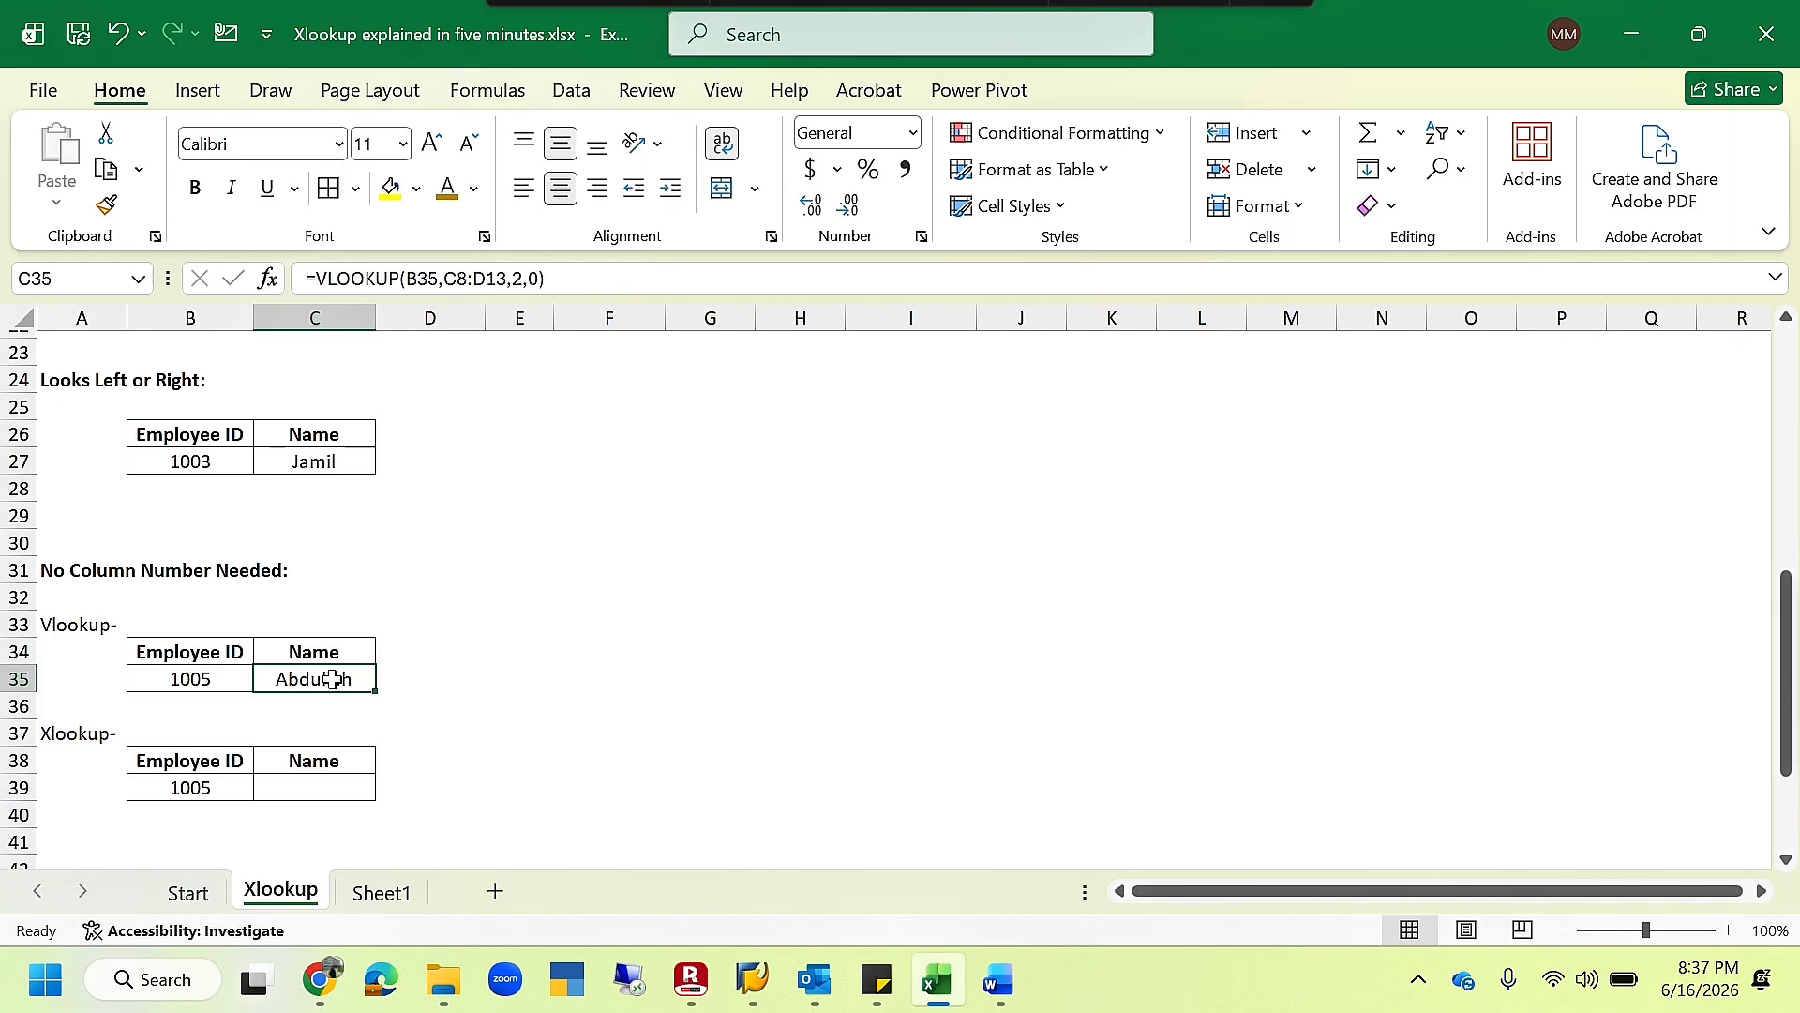
# - Start an XLOOKUP formula in C39 under the "Xlookup-" label with B39 as the lookup value
pyautogui.scroll(-1, 397, 719)
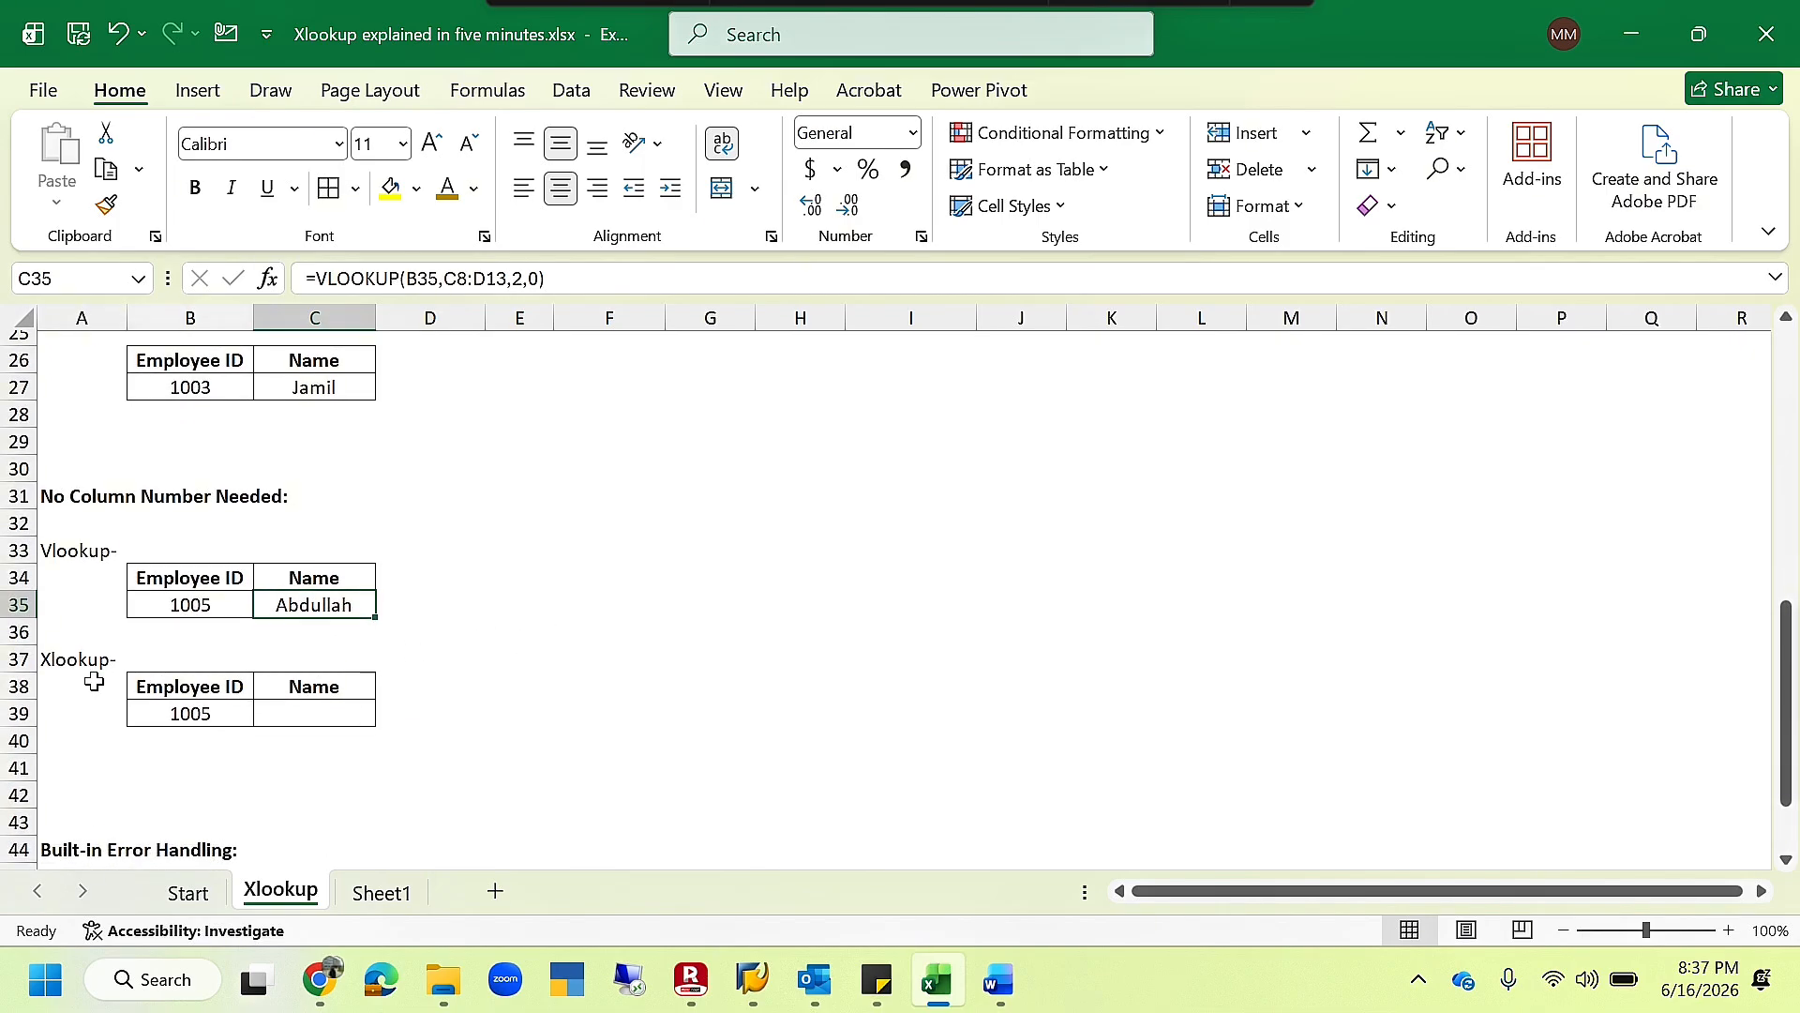
pyautogui.click(292, 722)
pyautogui.write('=xlook')
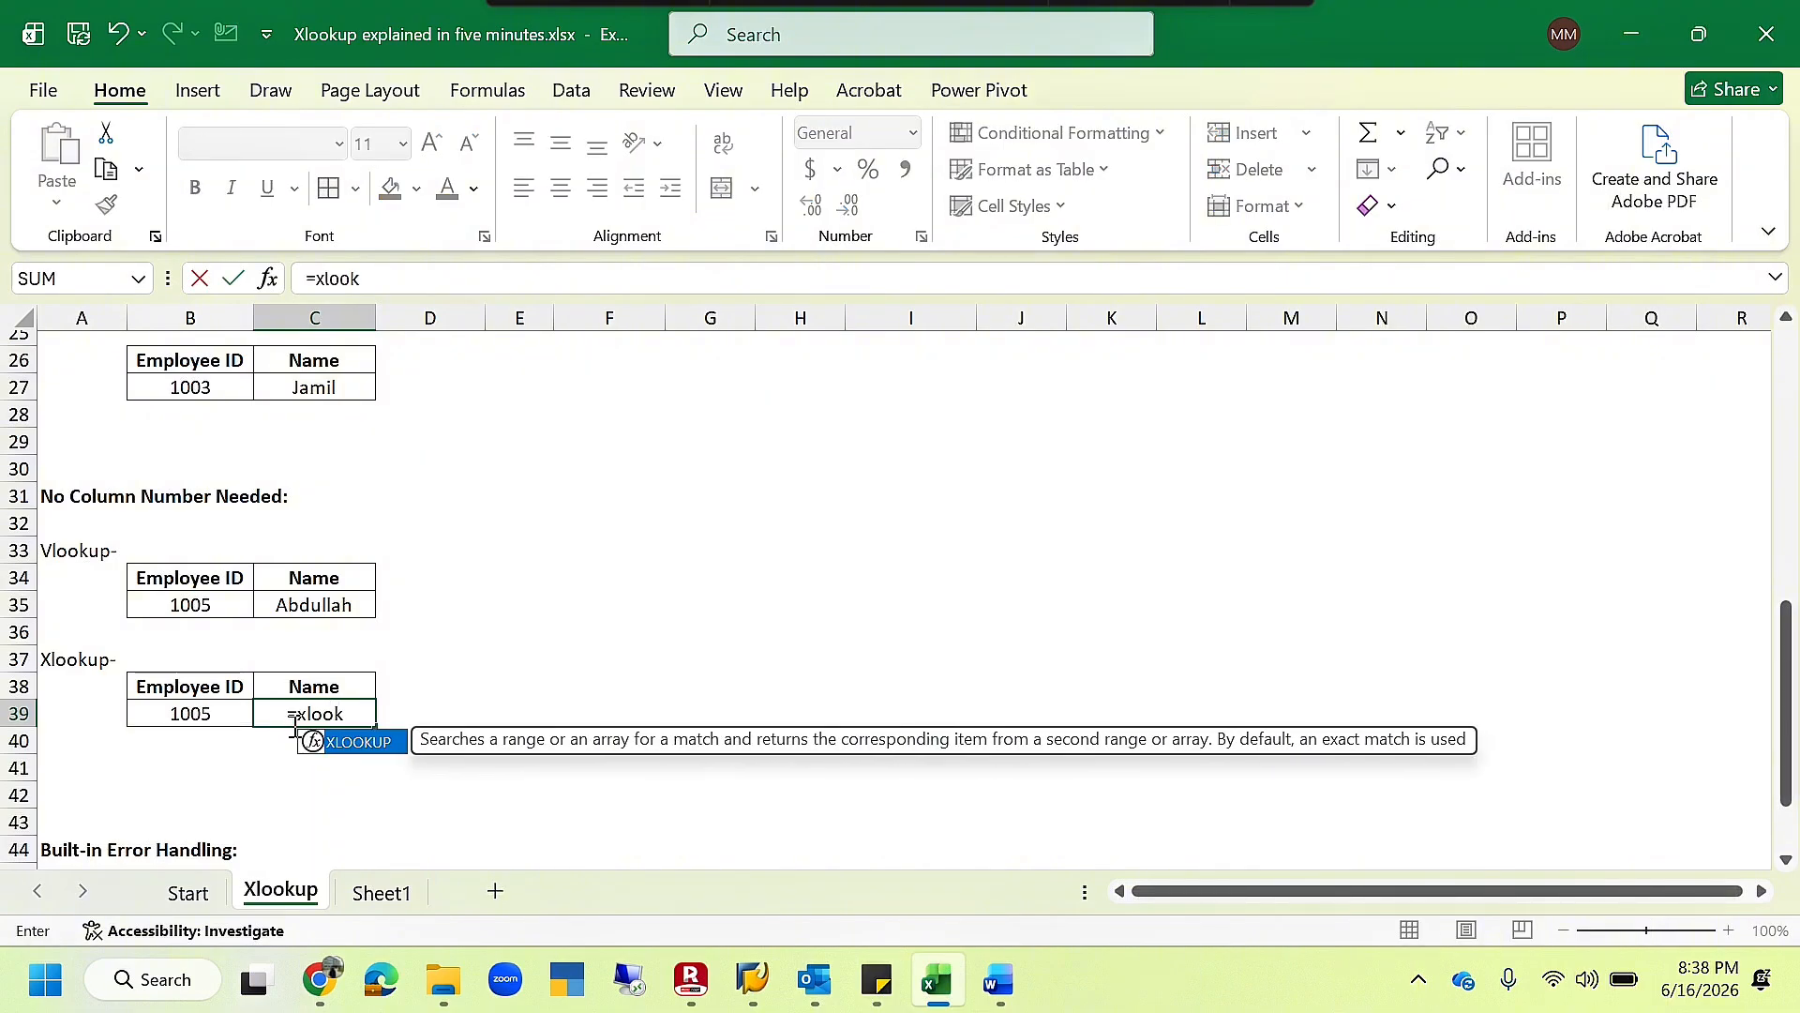
pyautogui.press('Tab')
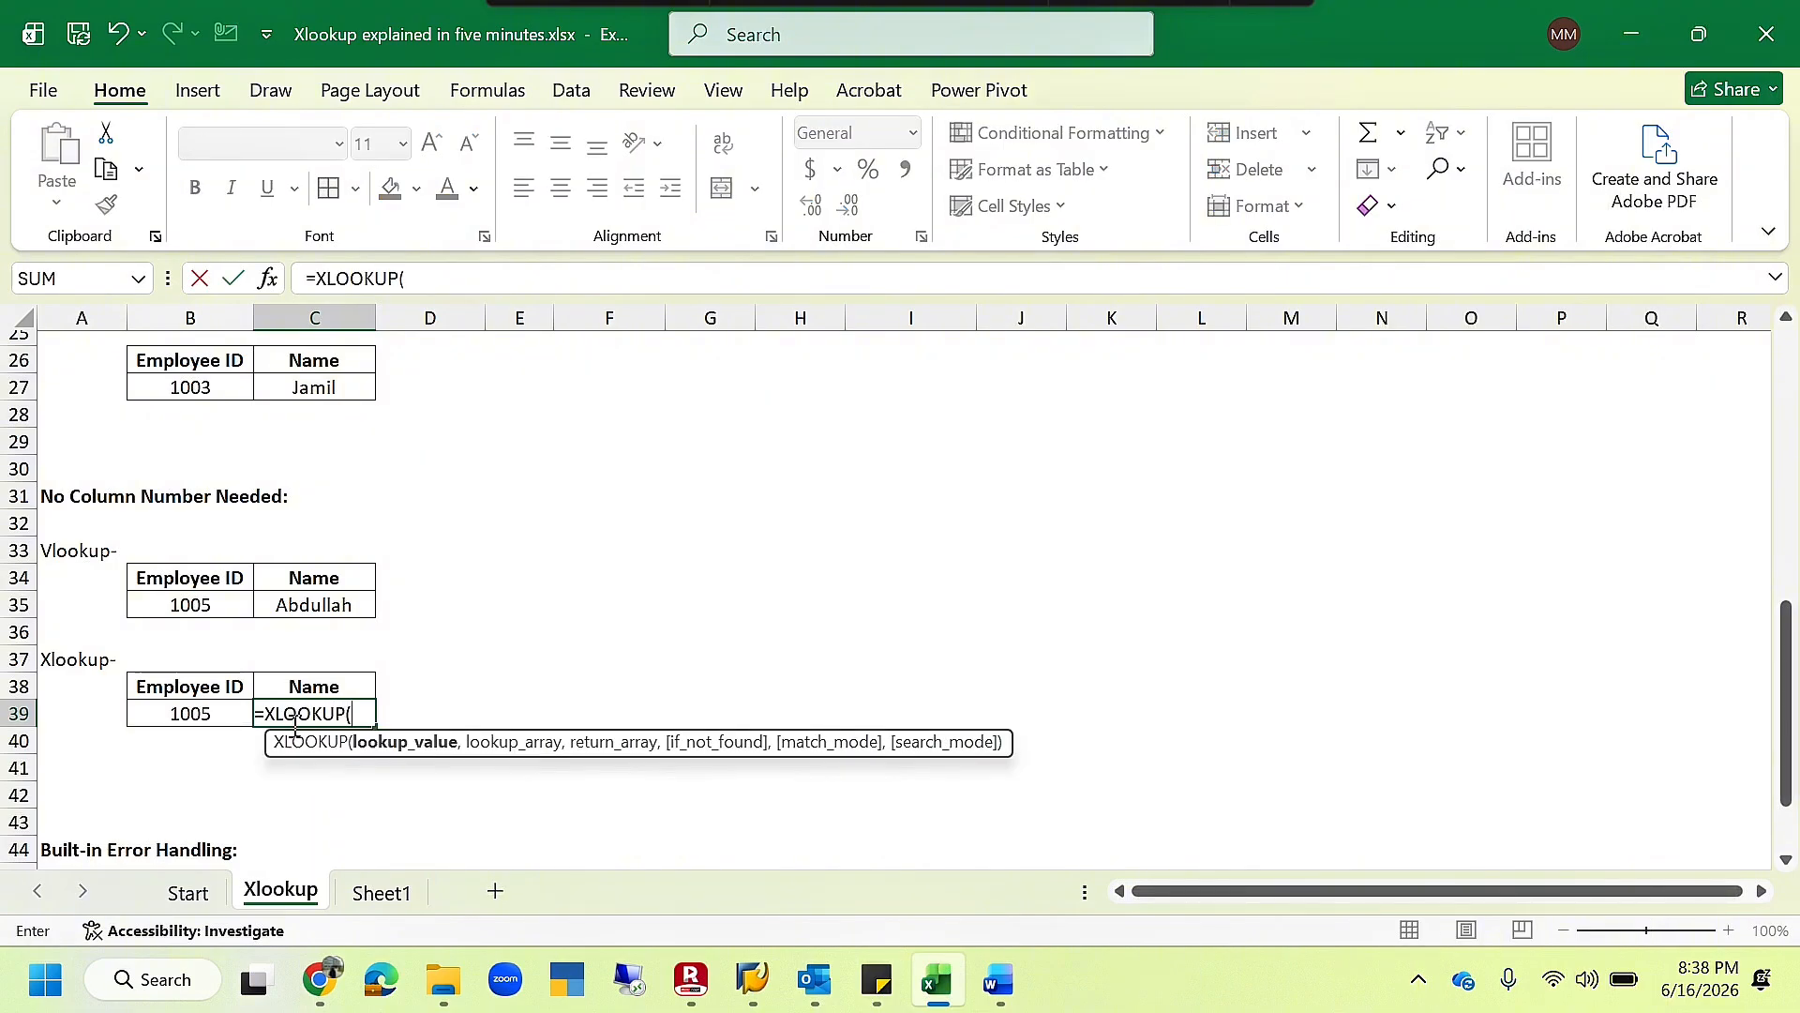
pyautogui.press('Left')
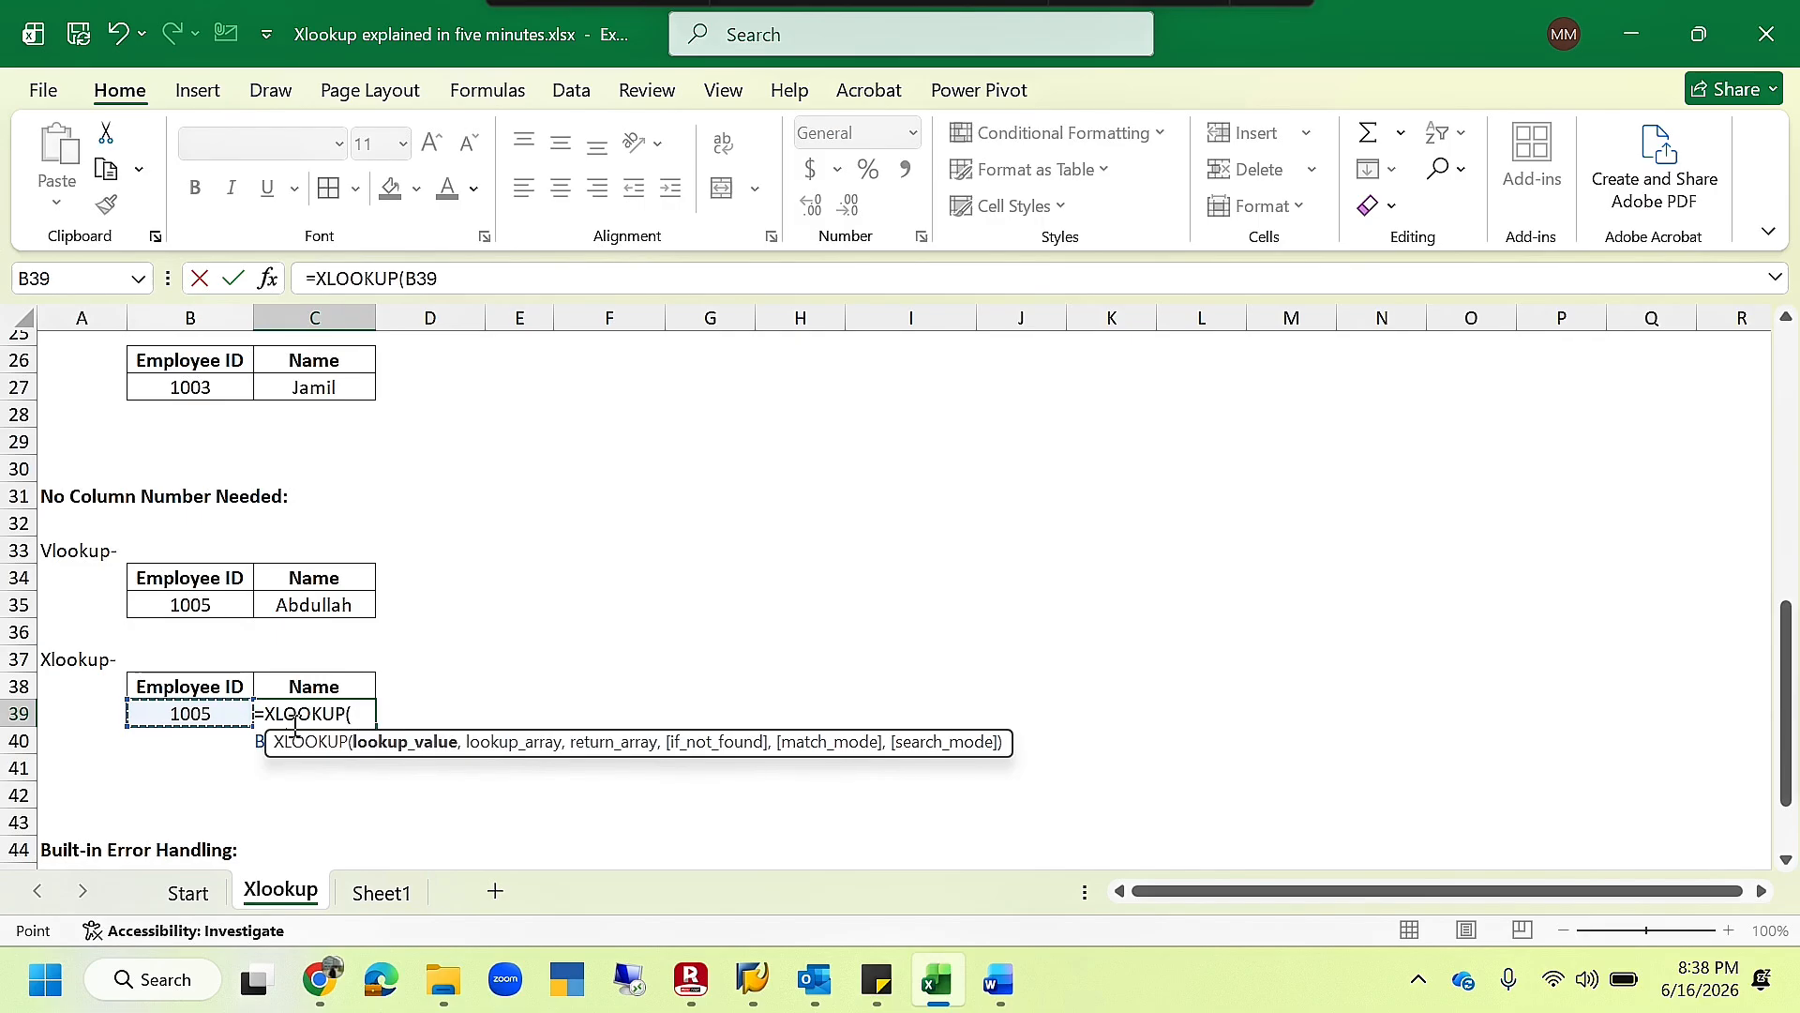
pyautogui.write(',')
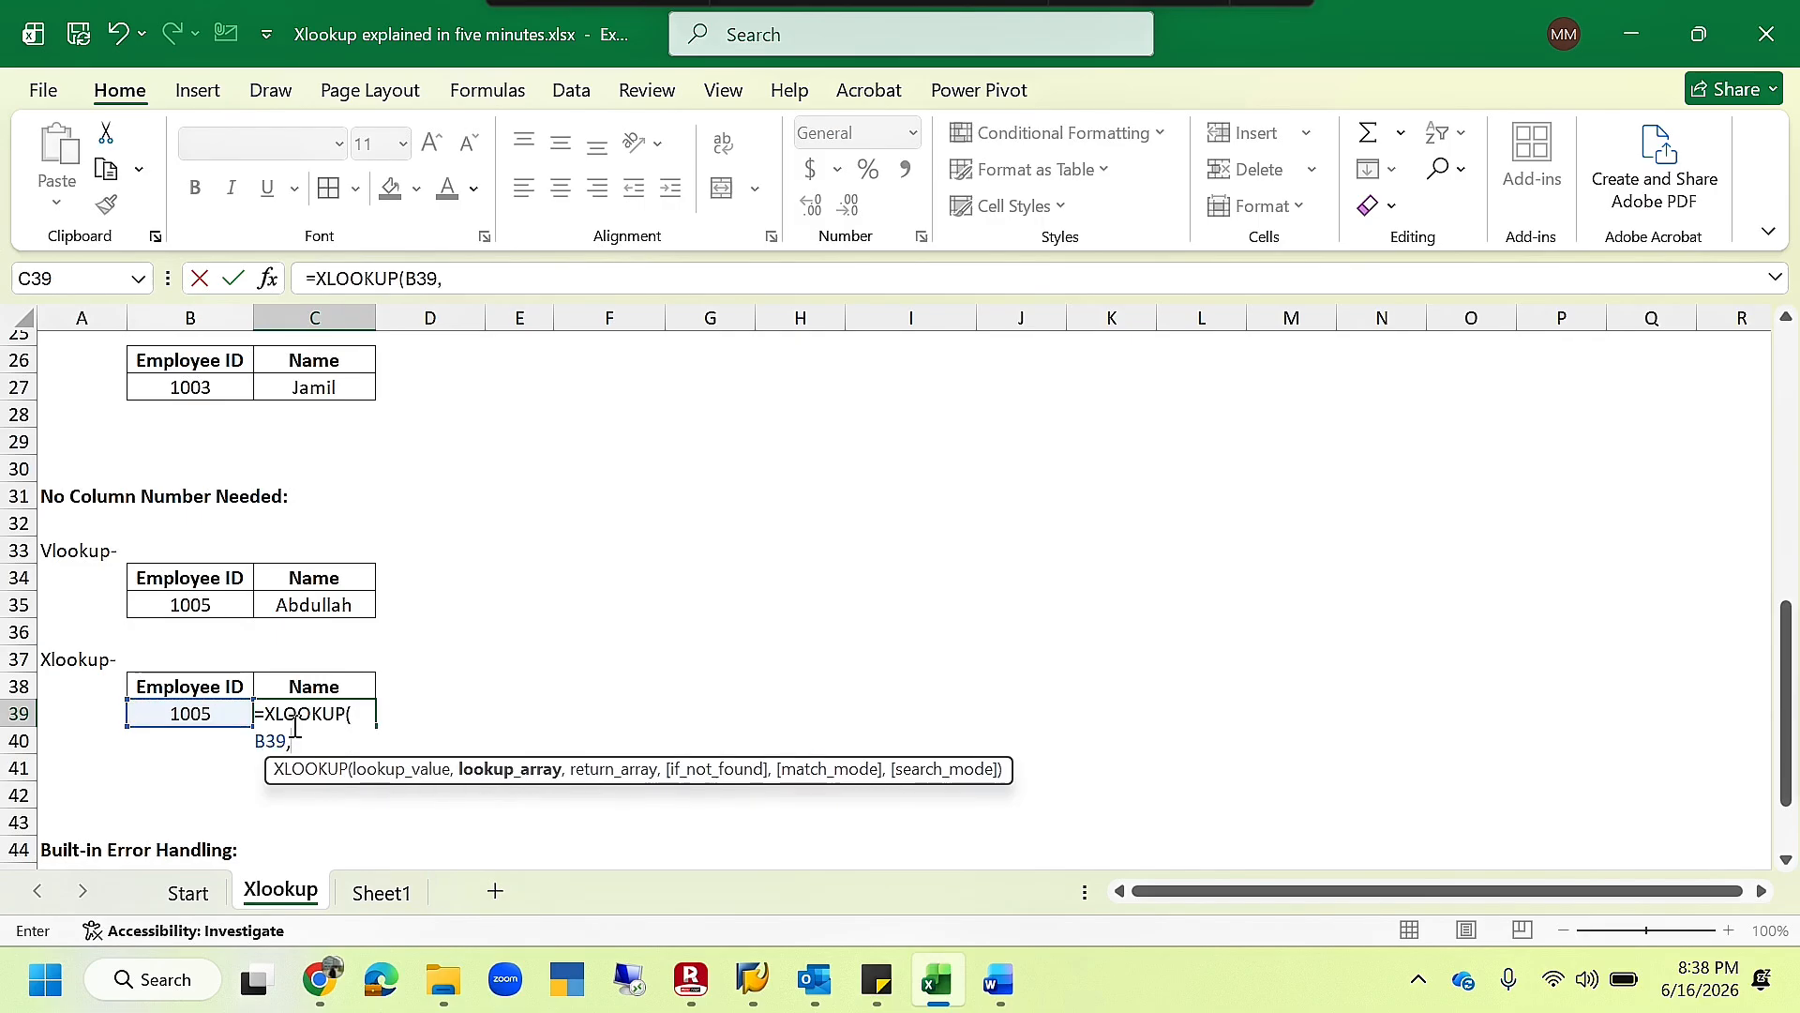
# - Complete the C39 XLOOKUP with employee IDs C8:C13 as the lookup array and names D8:D13 as the return array
pyautogui.scroll(7, 294, 726)
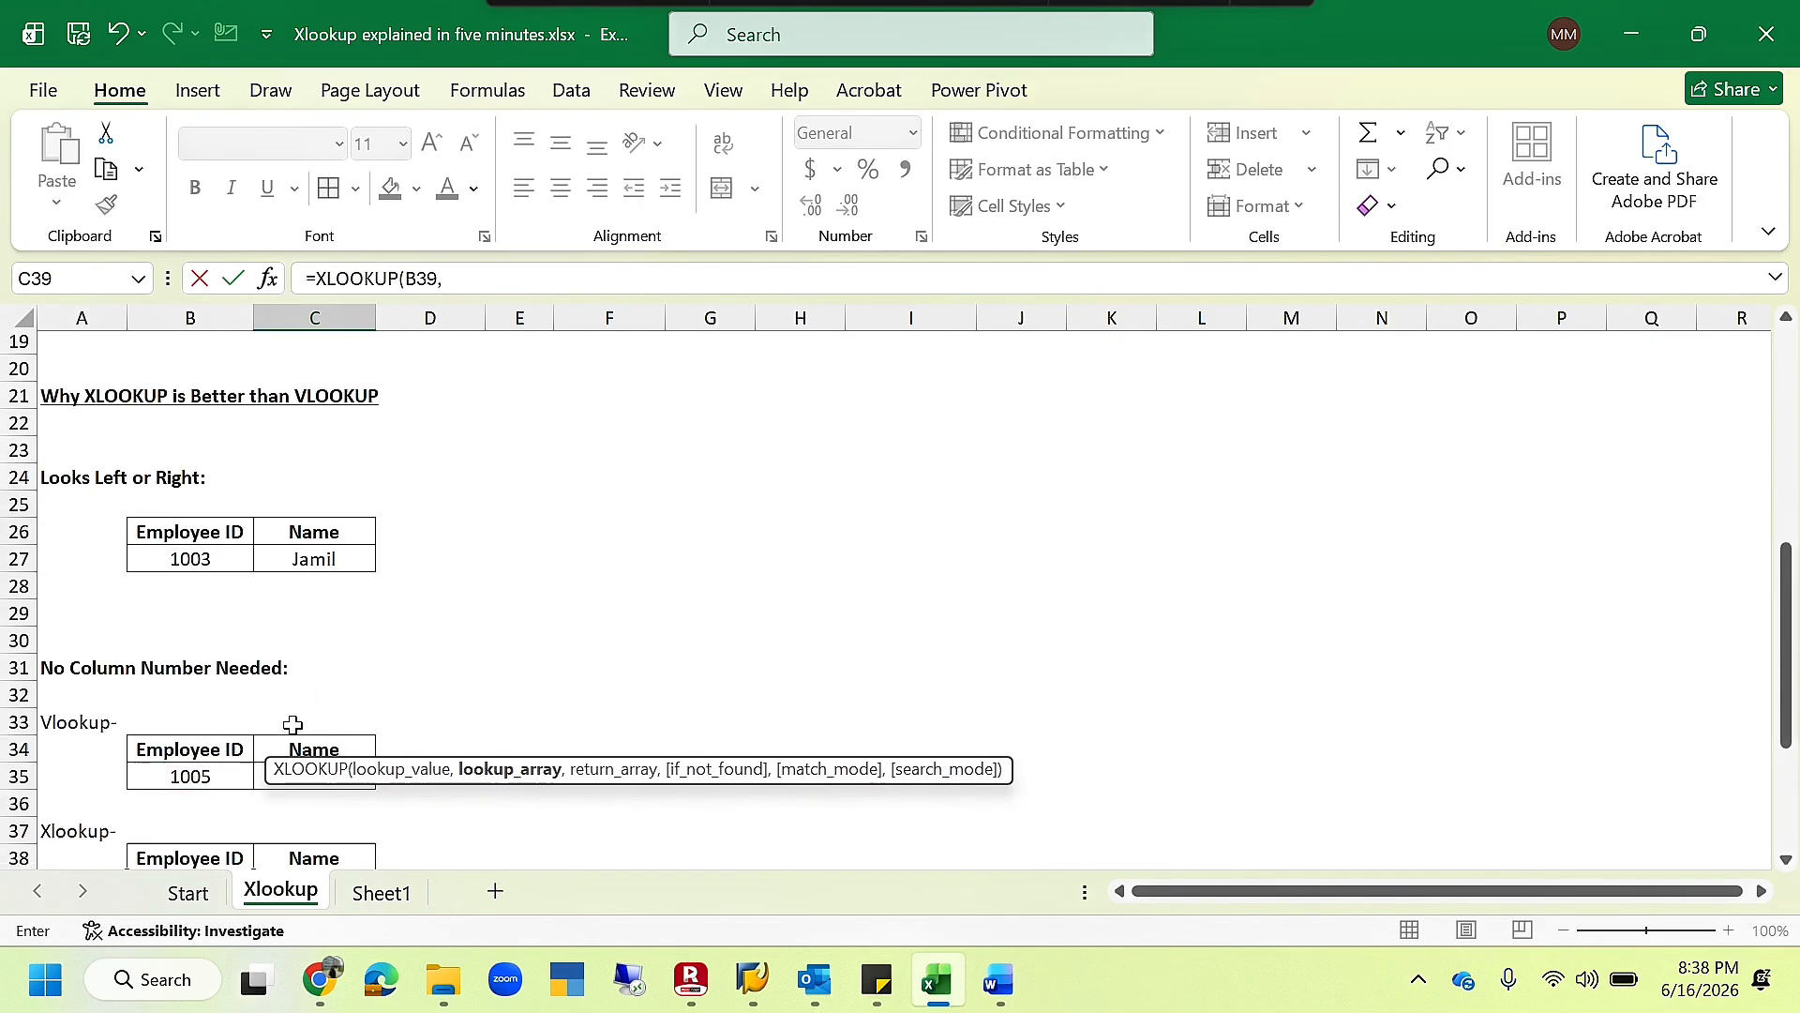
pyautogui.moveTo(322, 439); pyautogui.dragTo(333, 577)
pyautogui.write(',')
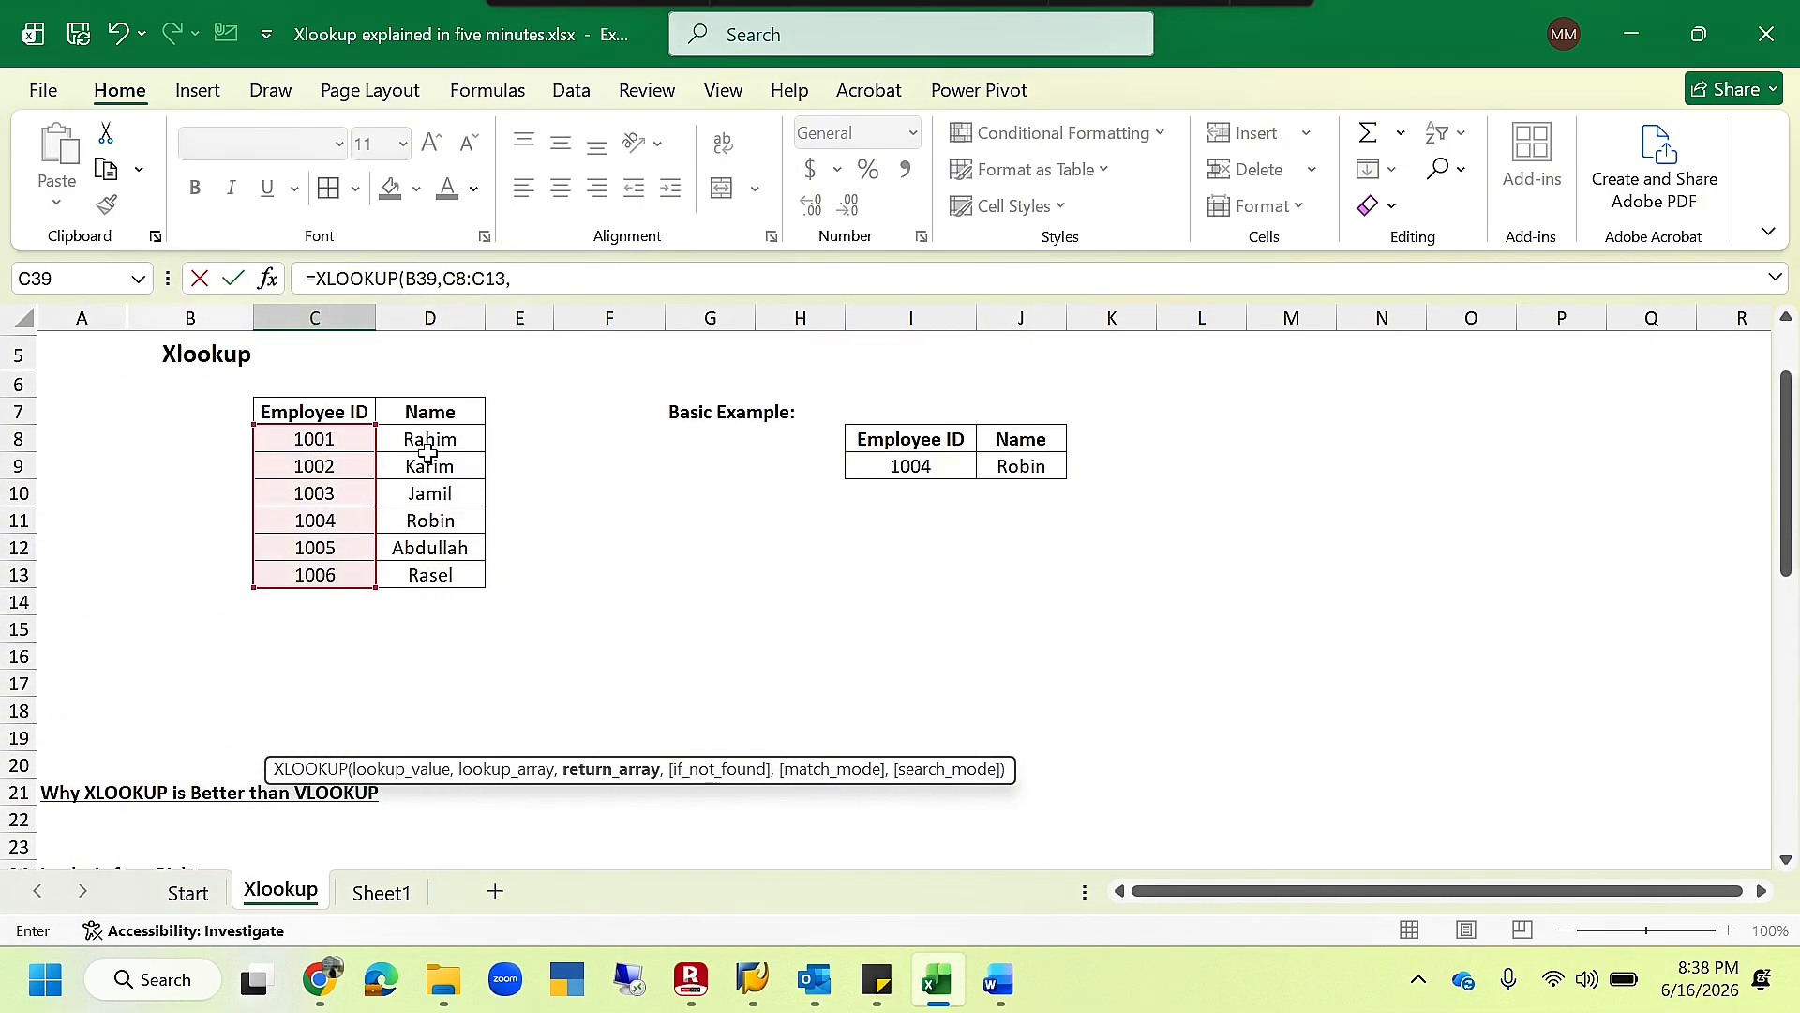
pyautogui.moveTo(430, 442); pyautogui.dragTo(450, 575)
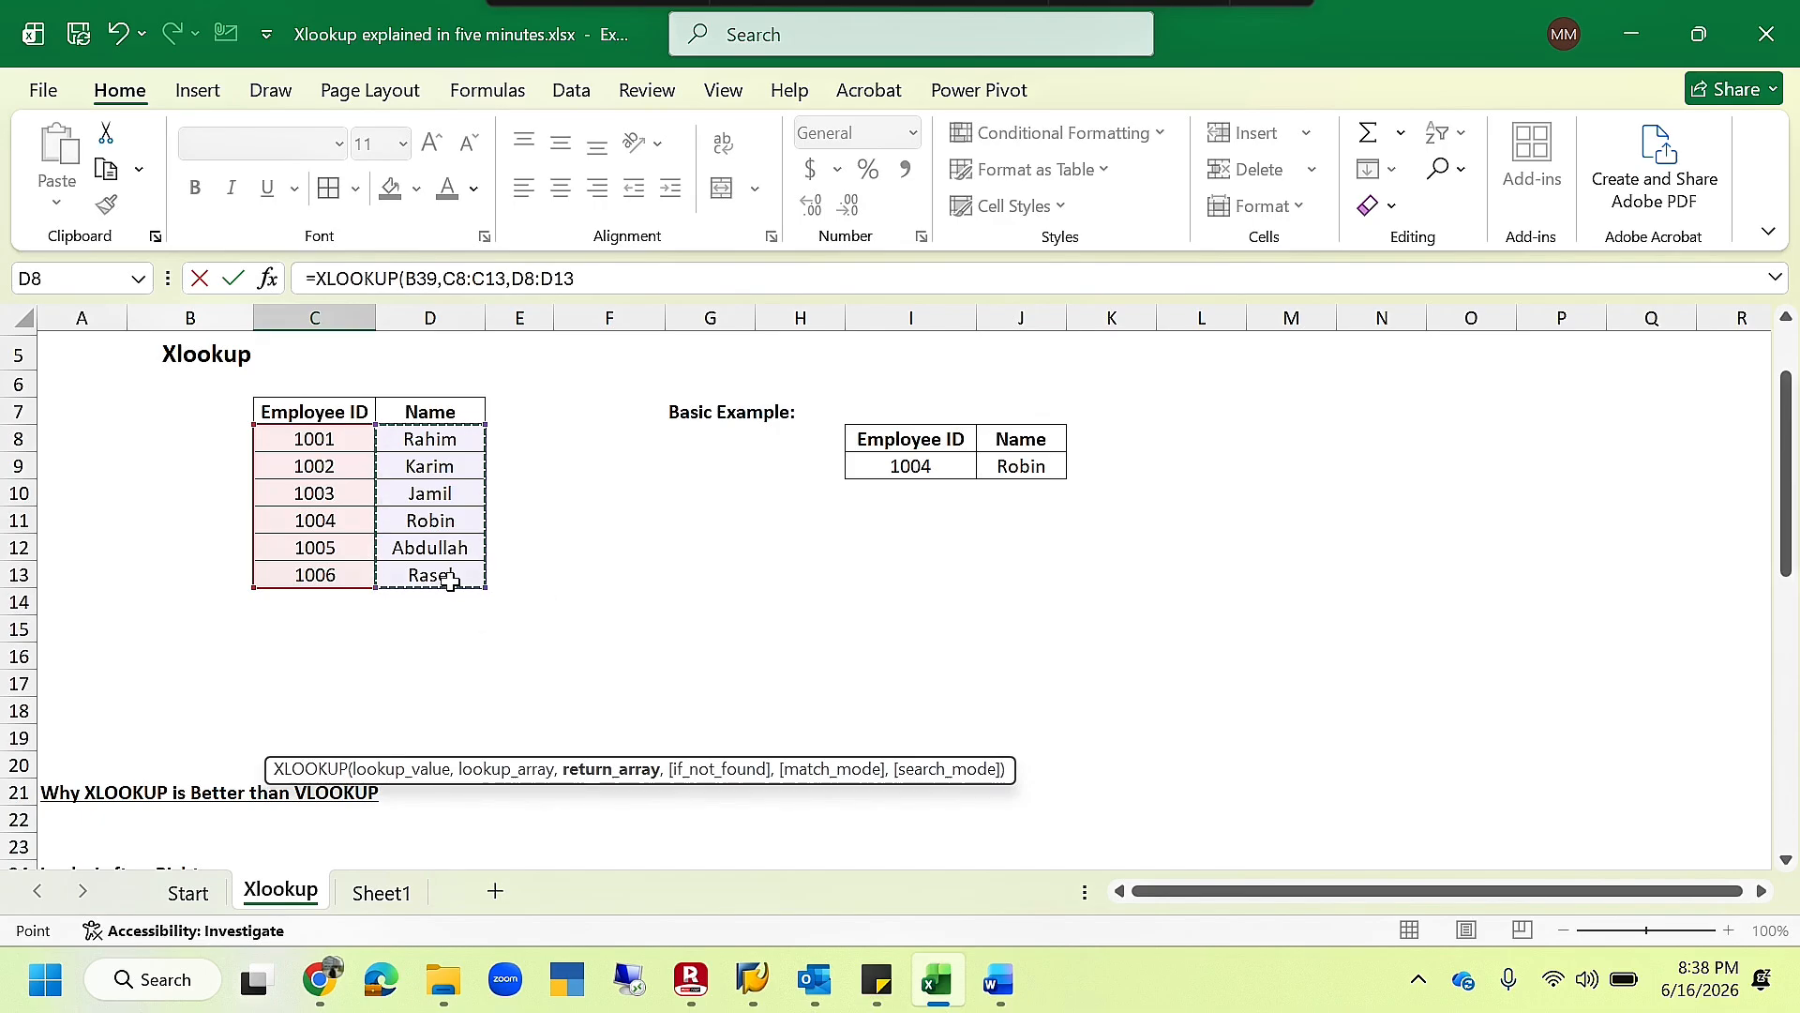
pyautogui.write(')')
pyautogui.press('Return')
pyautogui.scroll(-1, 450, 582)
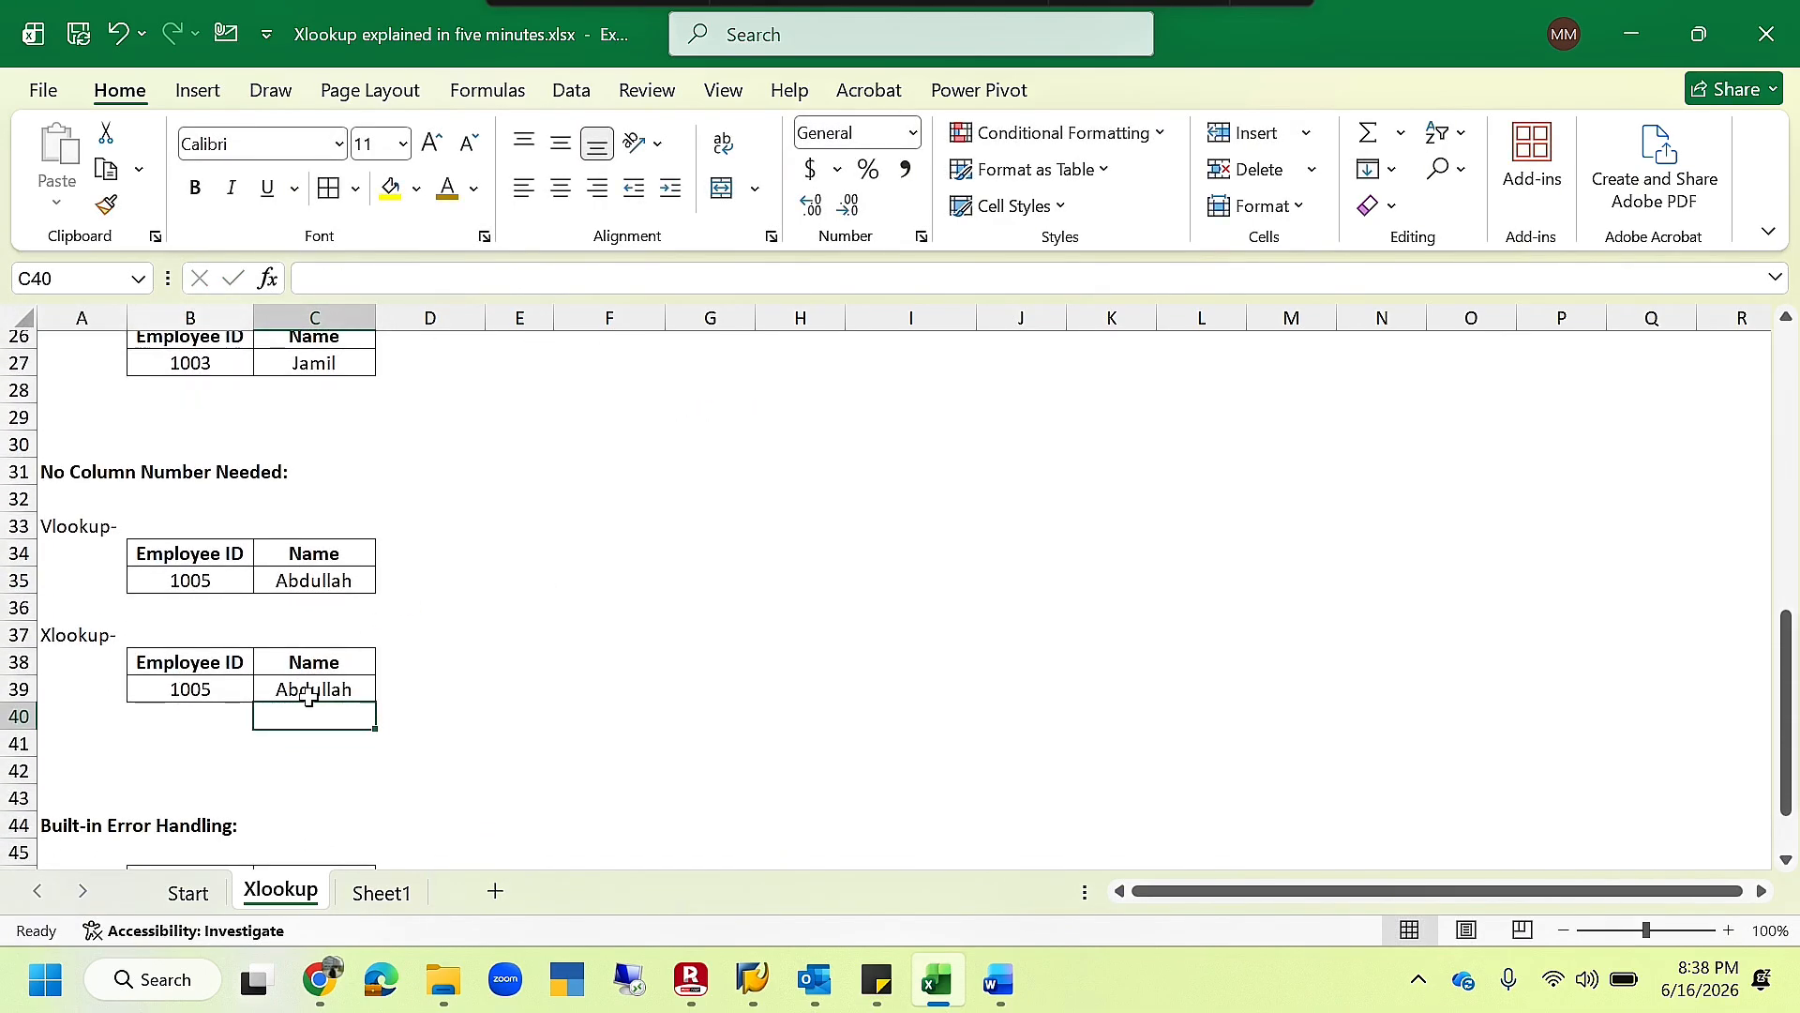
pyautogui.scroll(-1, 312, 712)
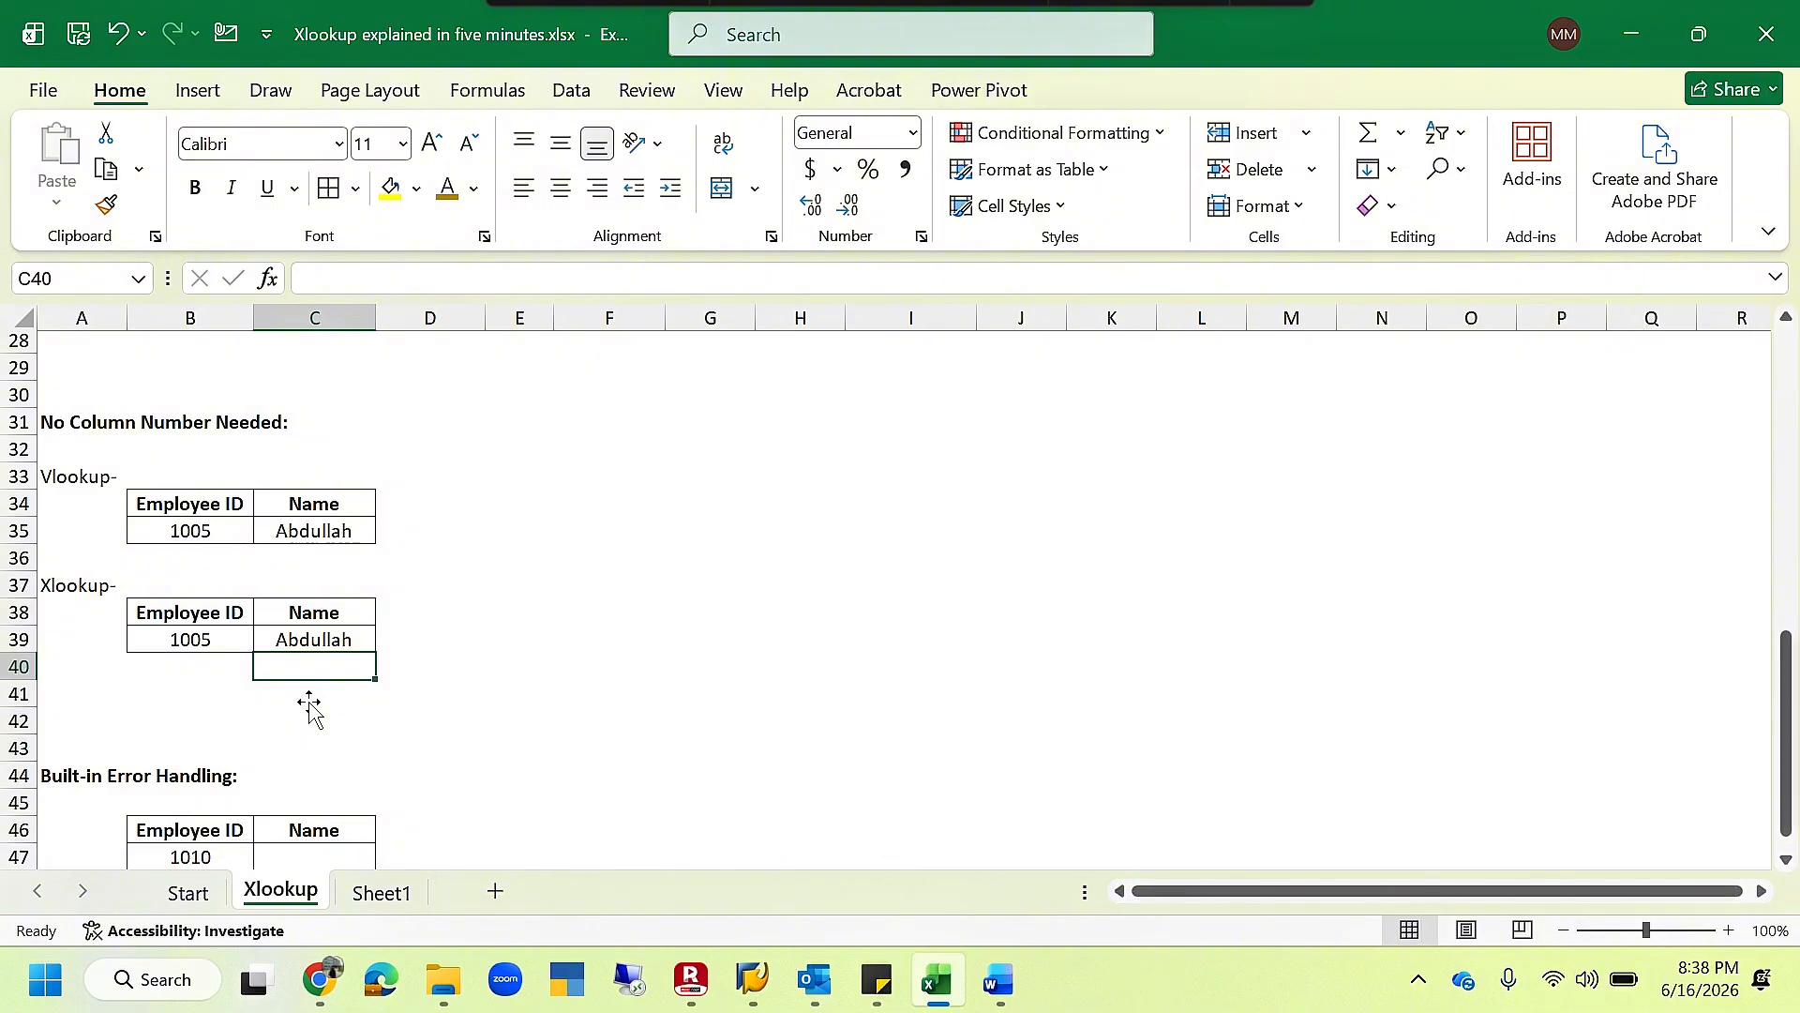
pyautogui.scroll(-1, 310, 710)
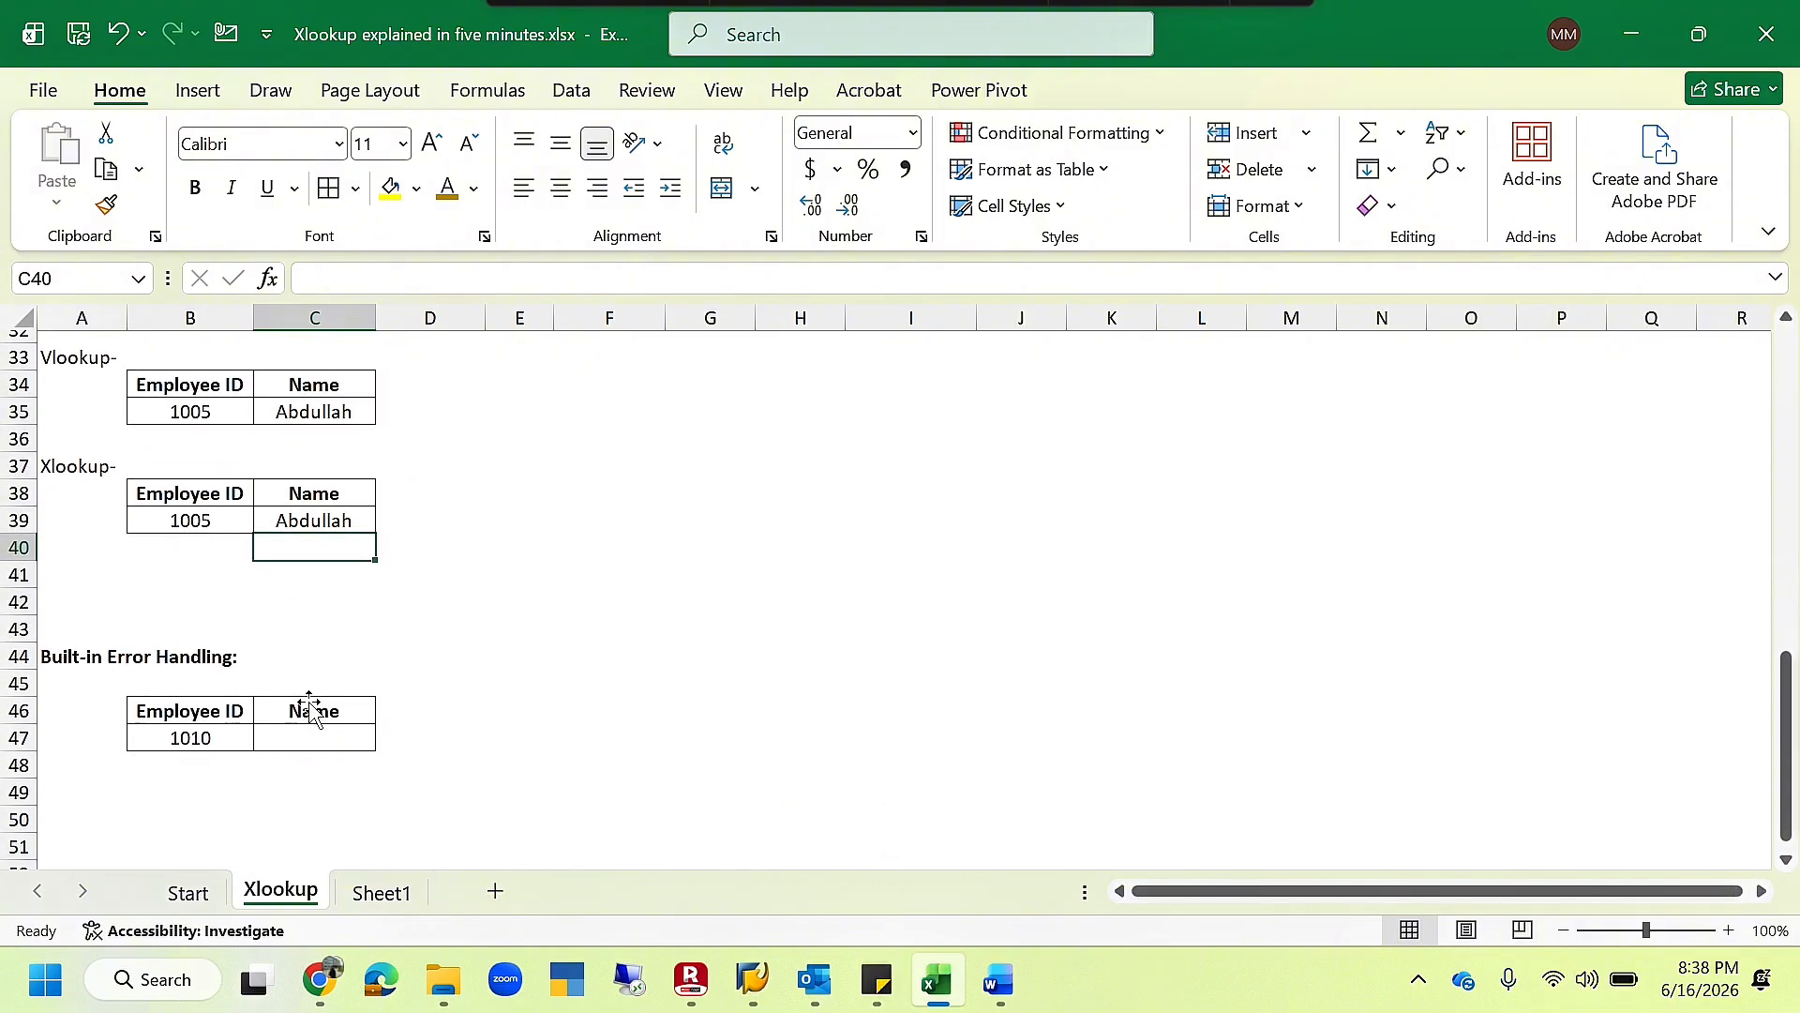
pyautogui.scroll(-1, 306, 703)
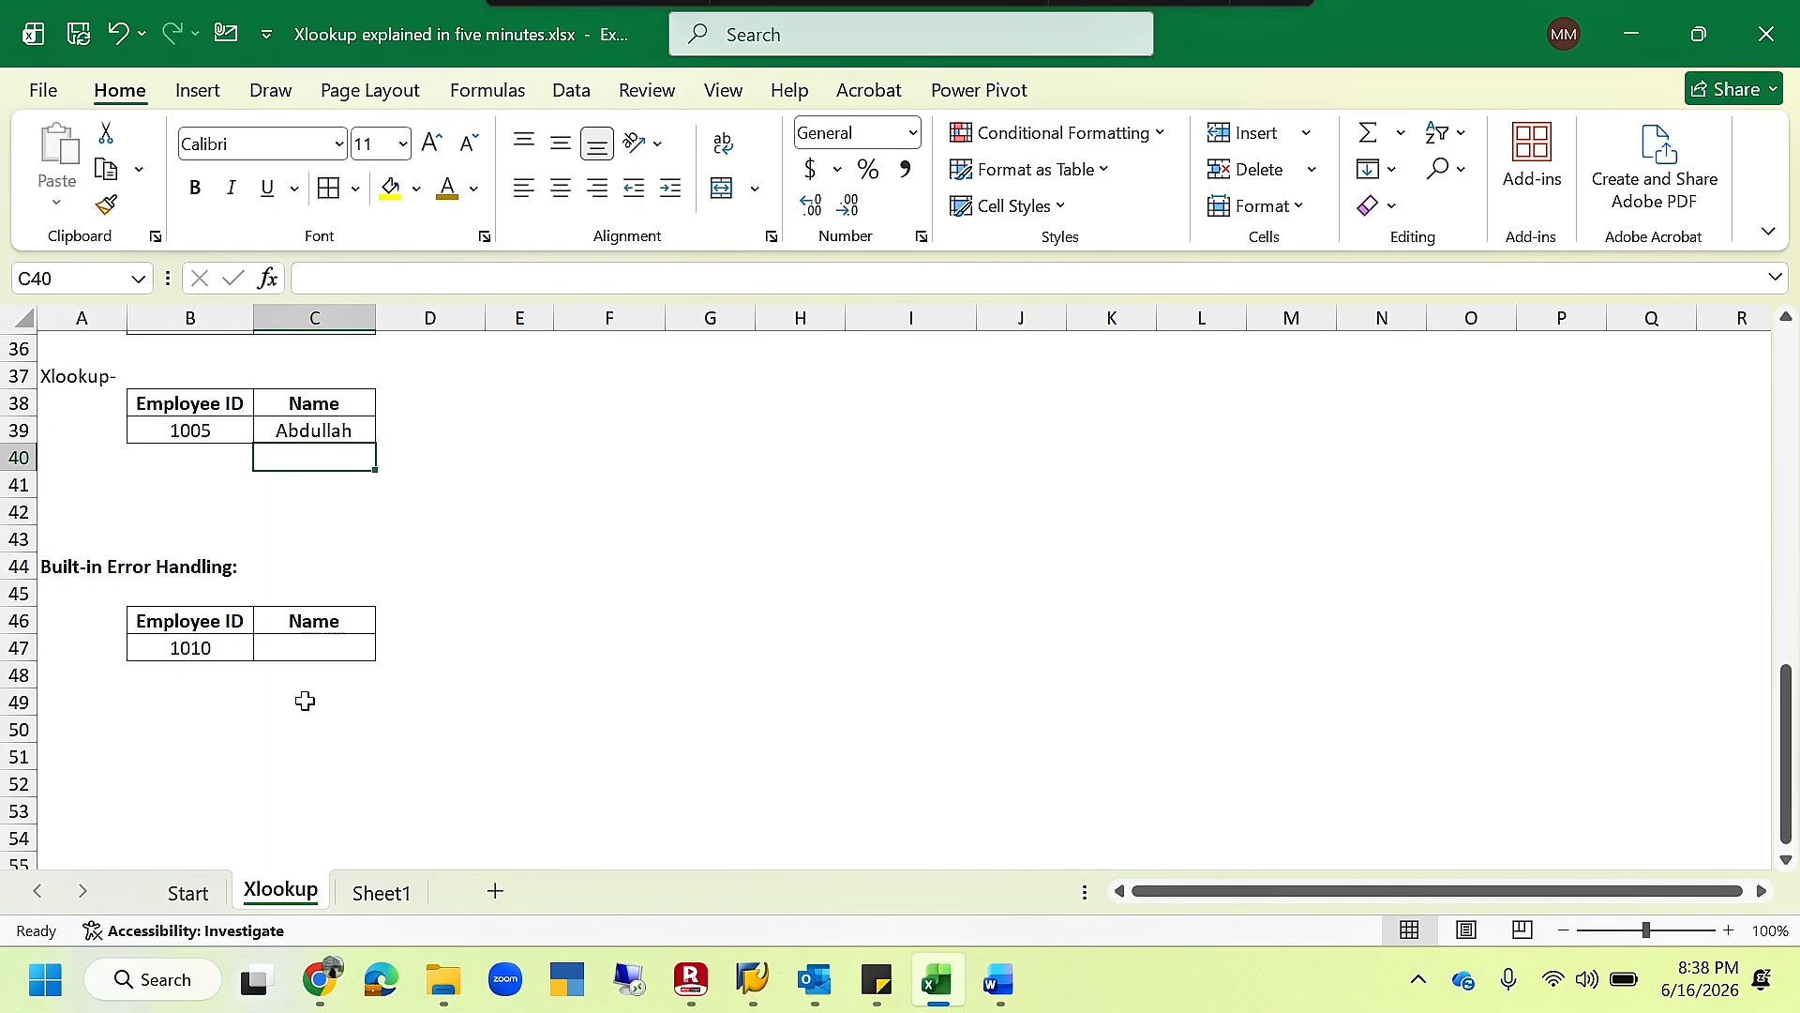
pyautogui.click(312, 650)
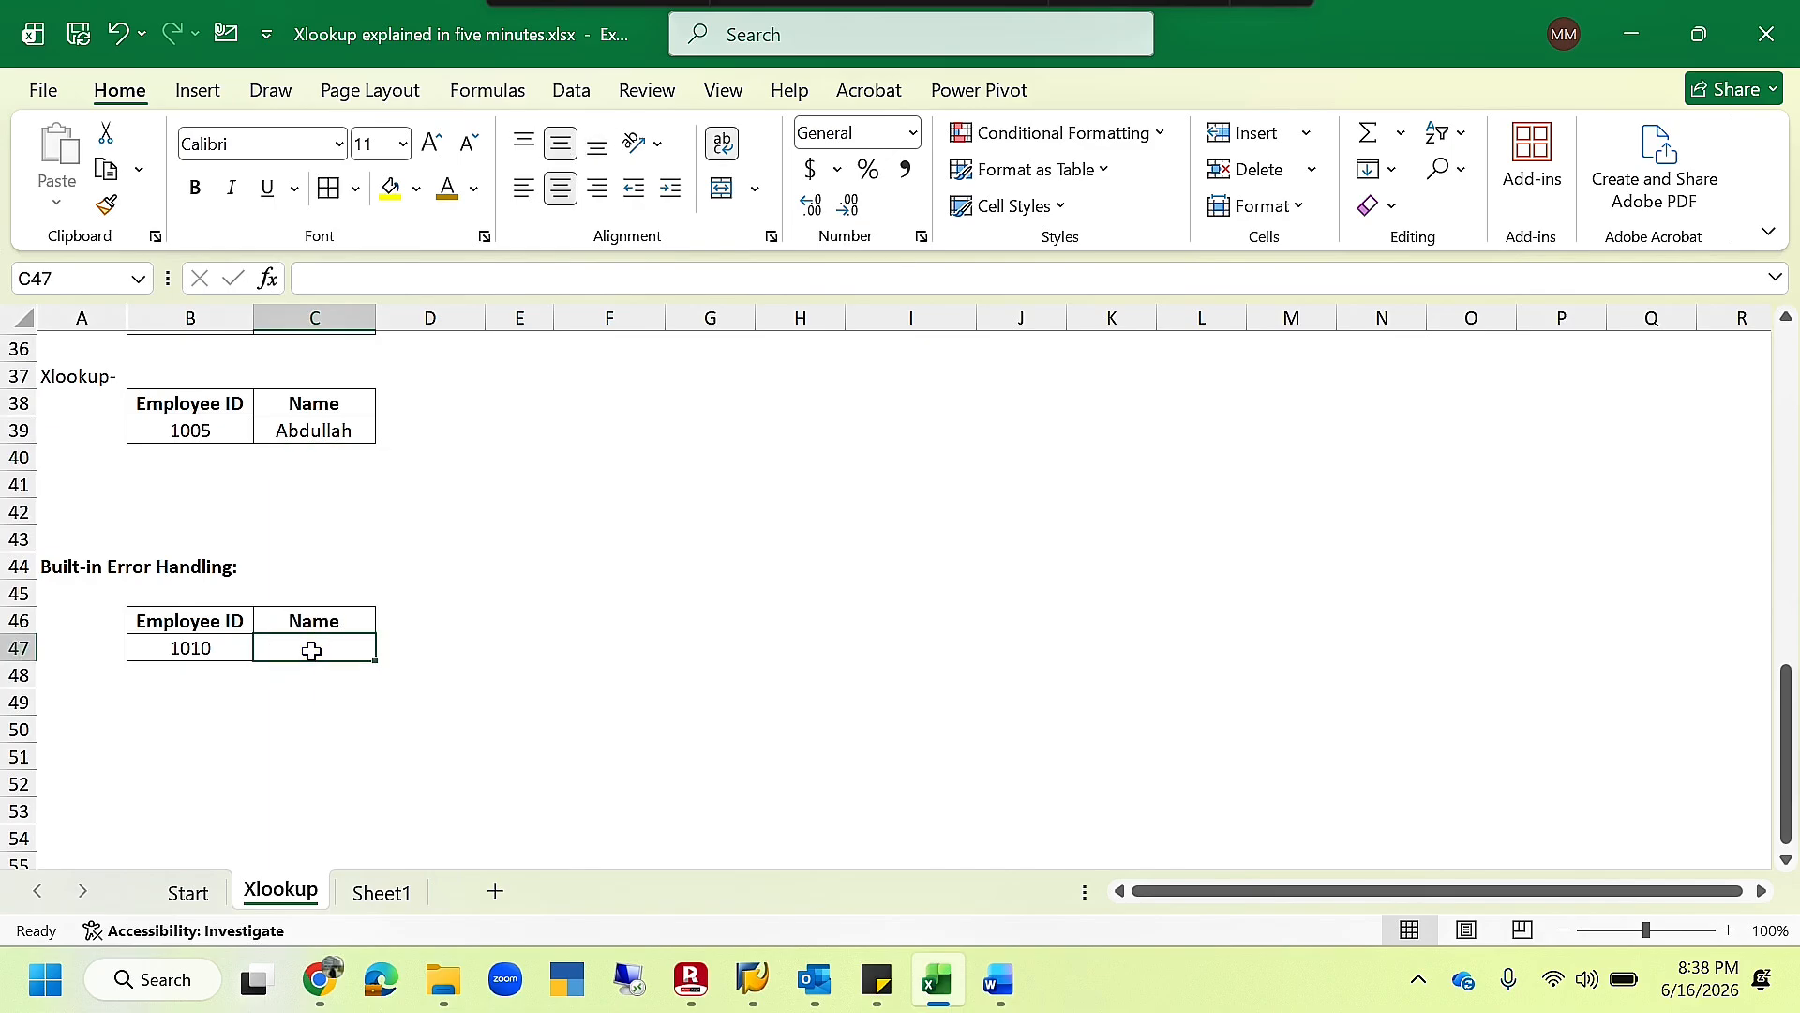
pyautogui.write('=')
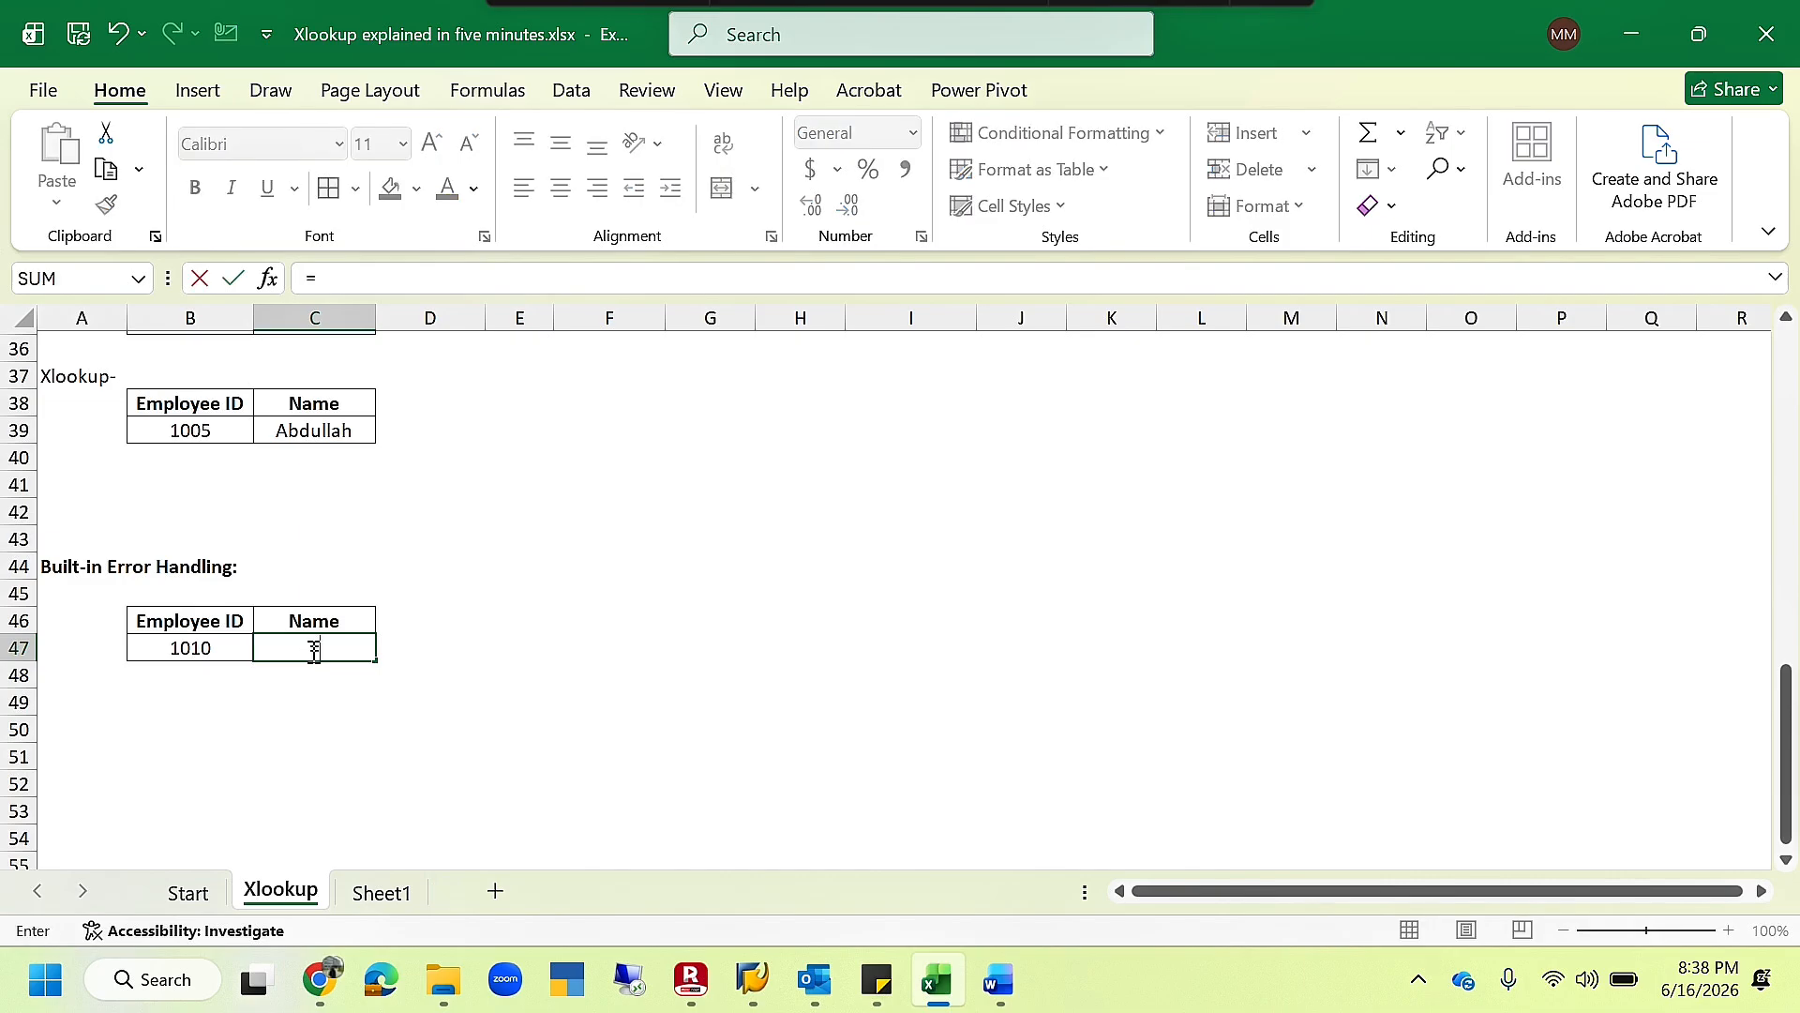
pyautogui.click(214, 650)
pyautogui.press('BackSpace')
pyautogui.press('BackSpace')
pyautogui.press('BackSpace')
pyautogui.write('Xlook')
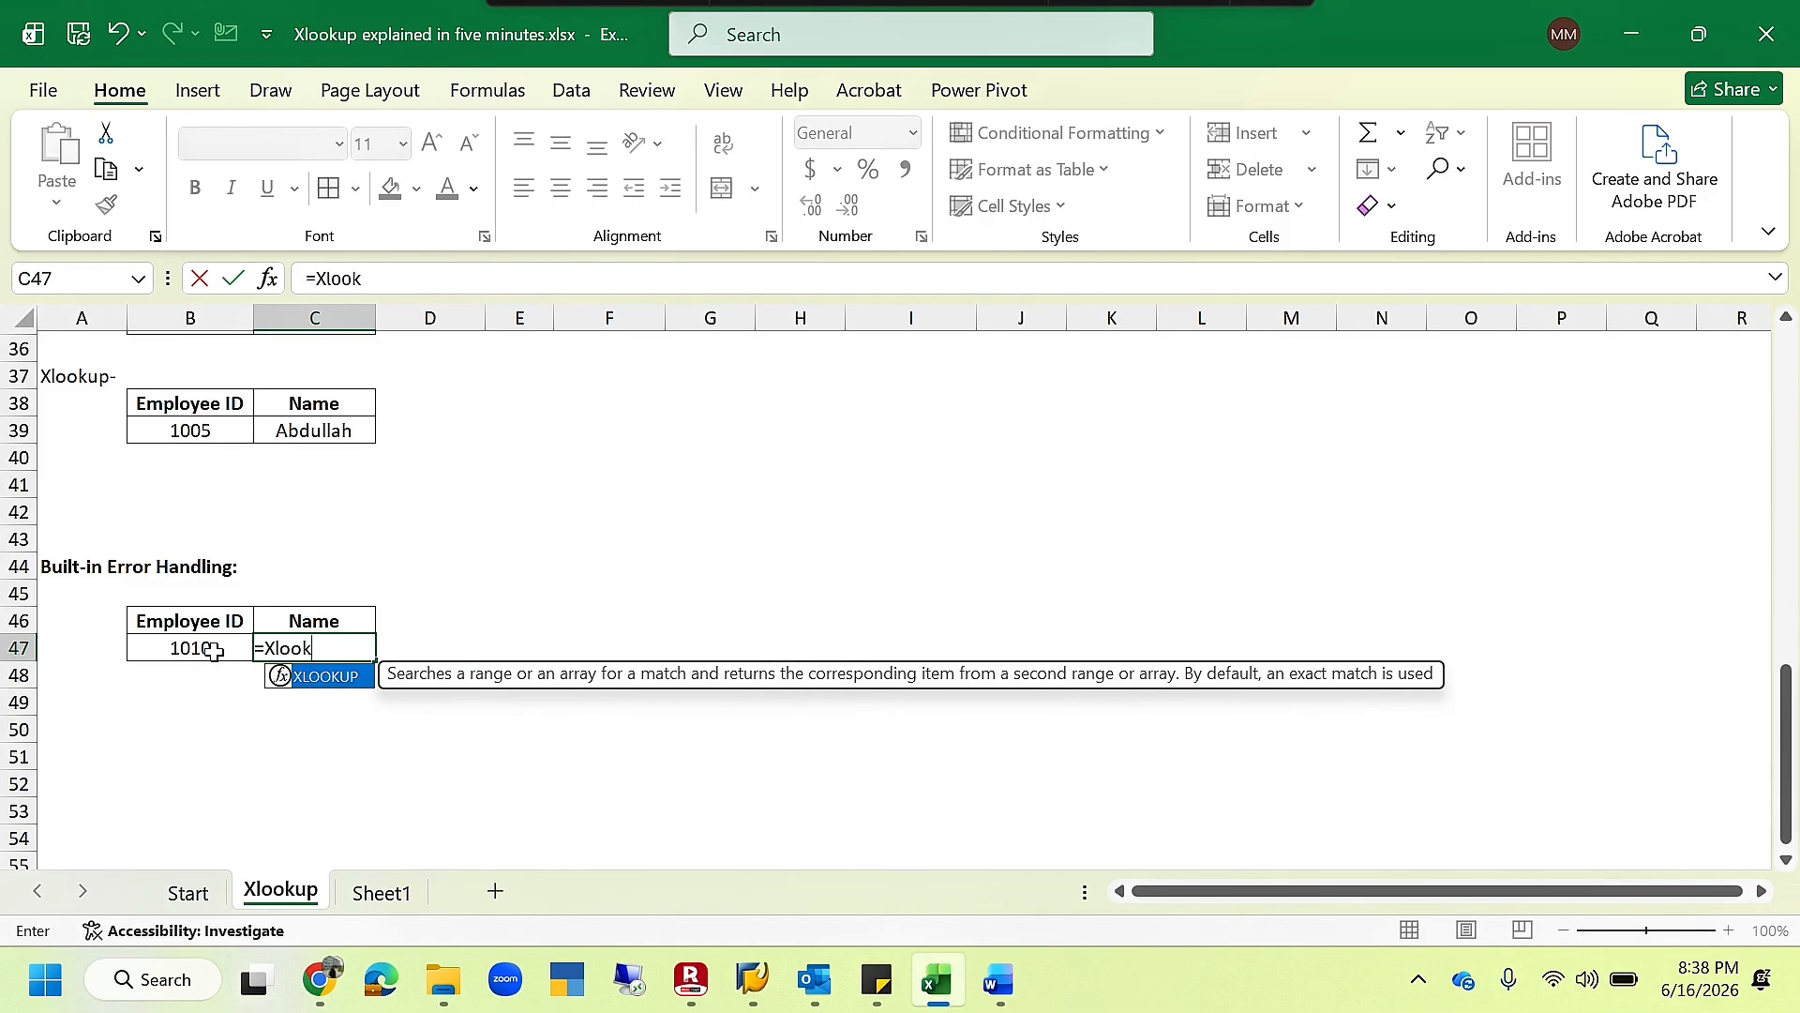
pyautogui.press('Tab')
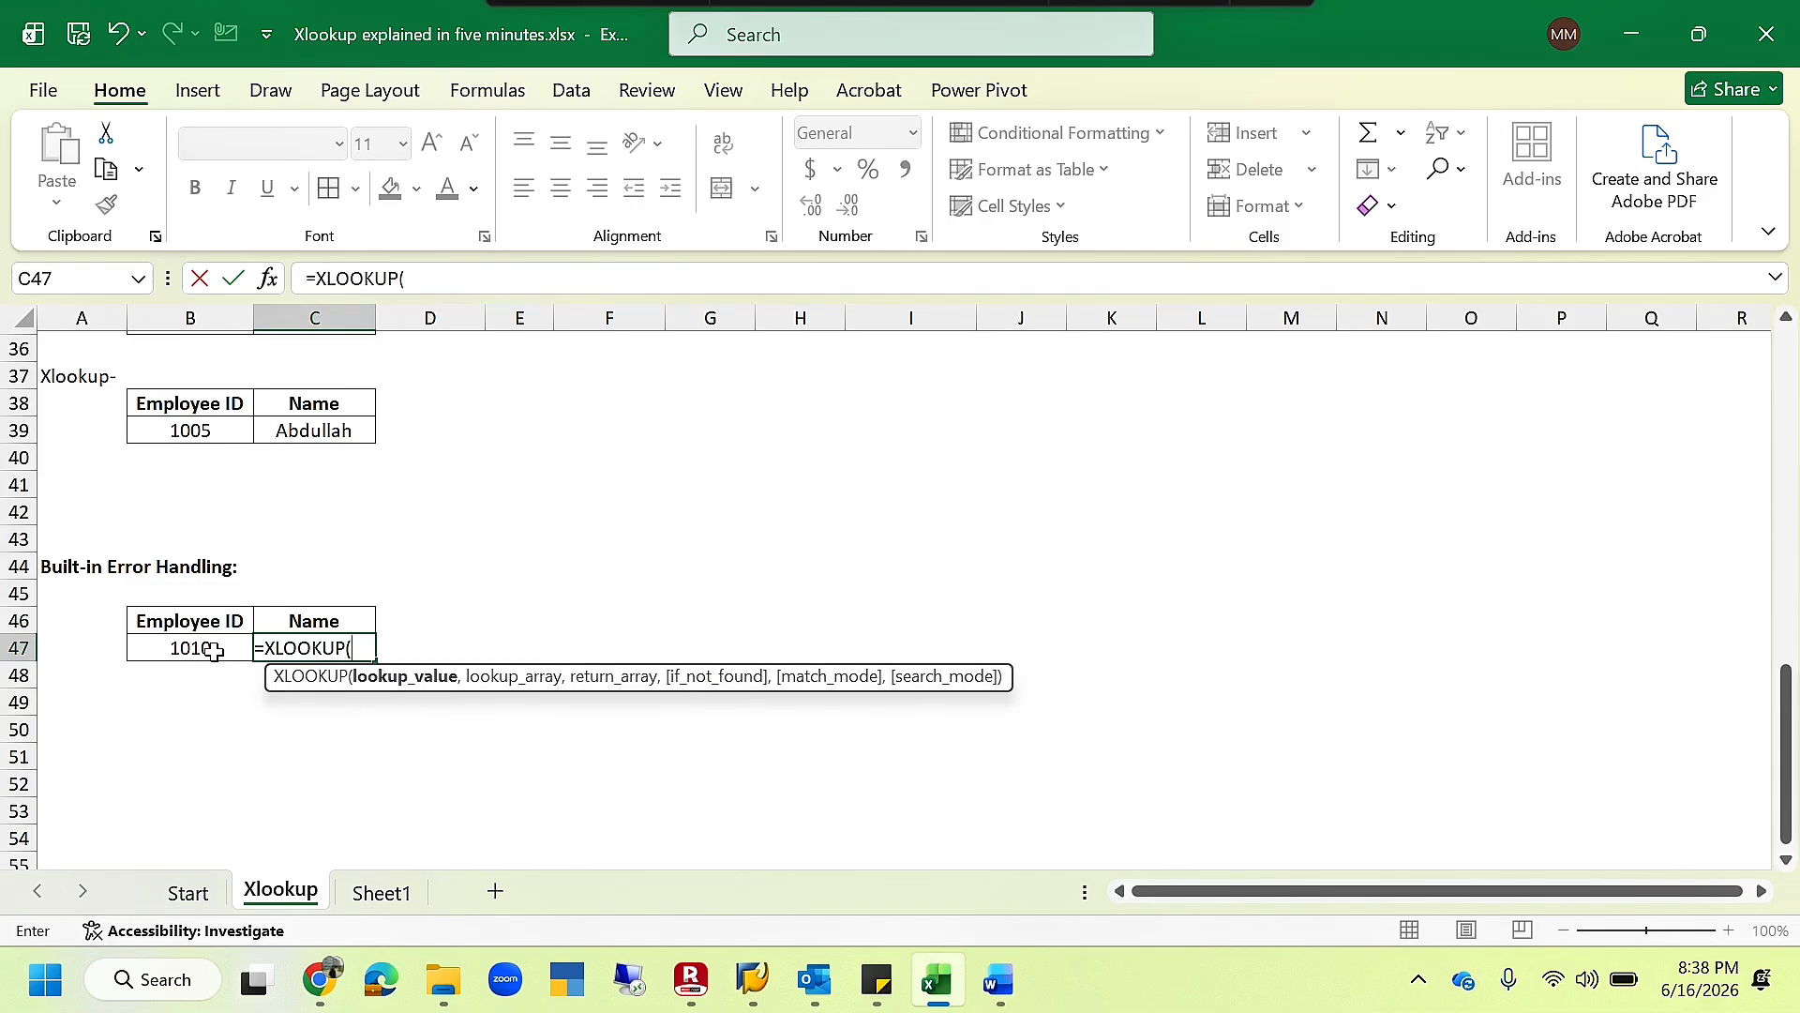
pyautogui.write(',')
pyautogui.press('BackSpace')
pyautogui.press('Escape')
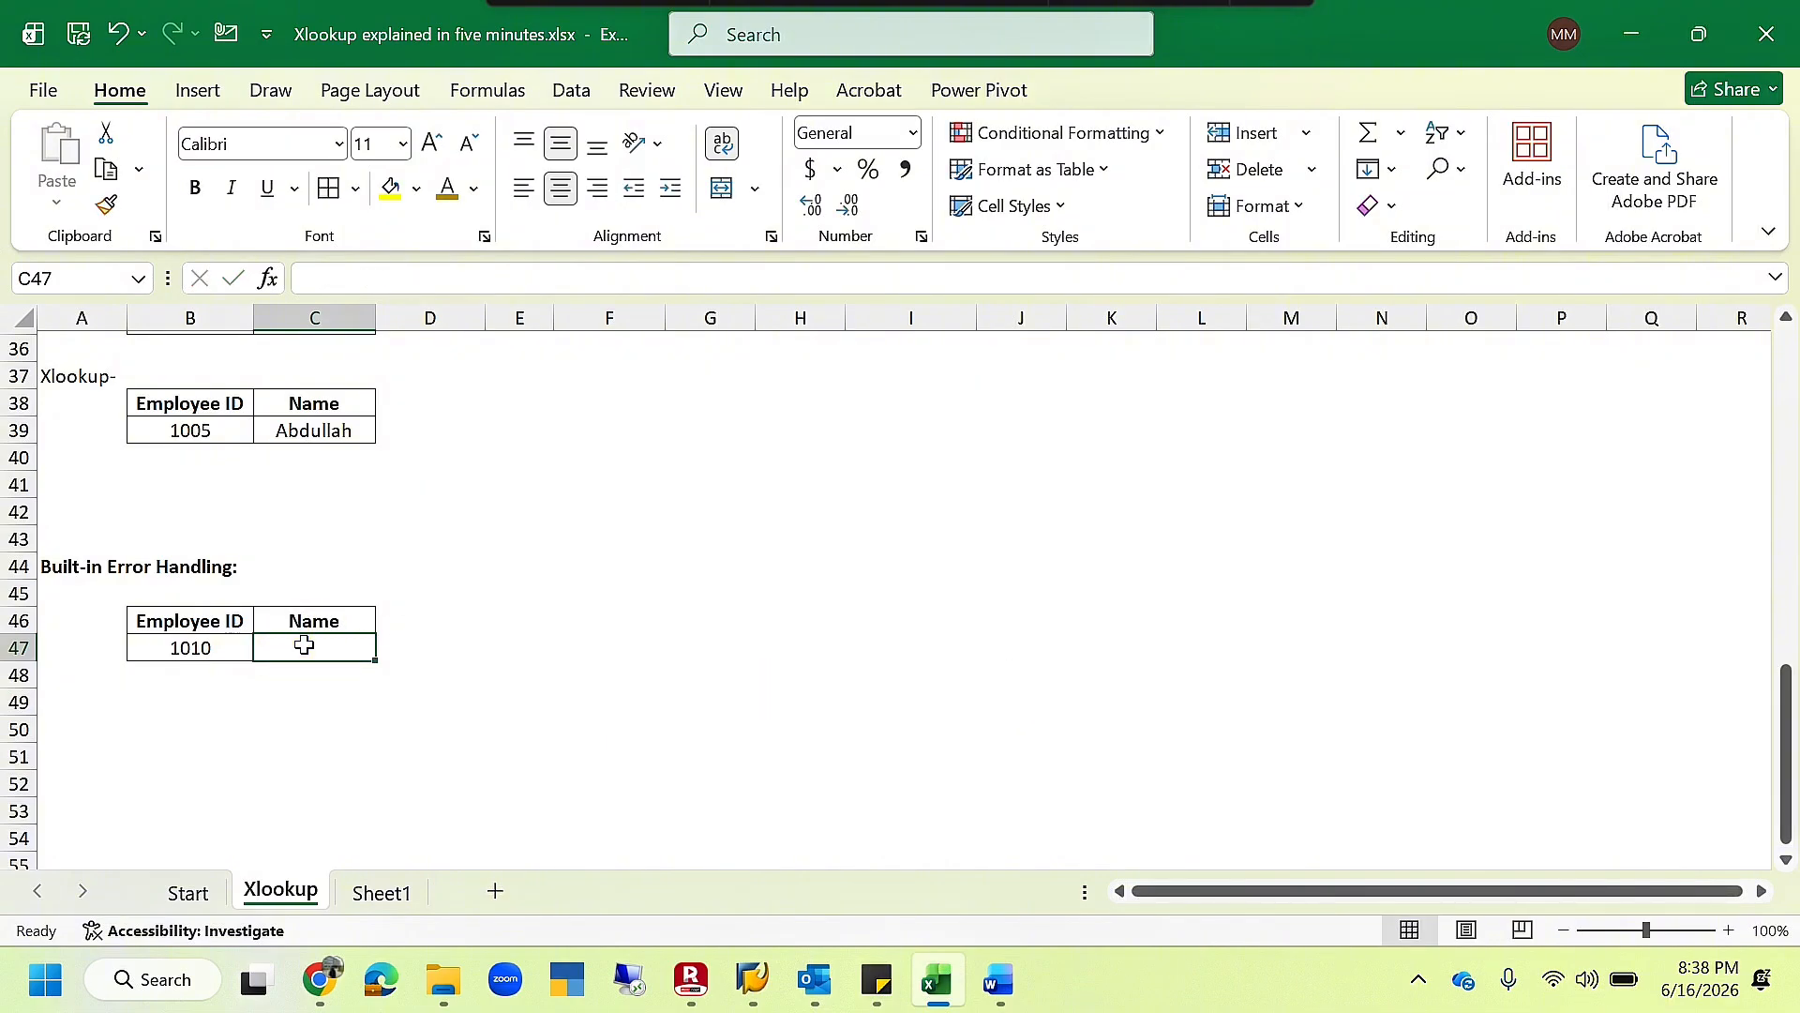
# - Start an XLOOKUP formula in C47 under "Built-in Error Handling" with B47 as the lookup value
pyautogui.write('=x')
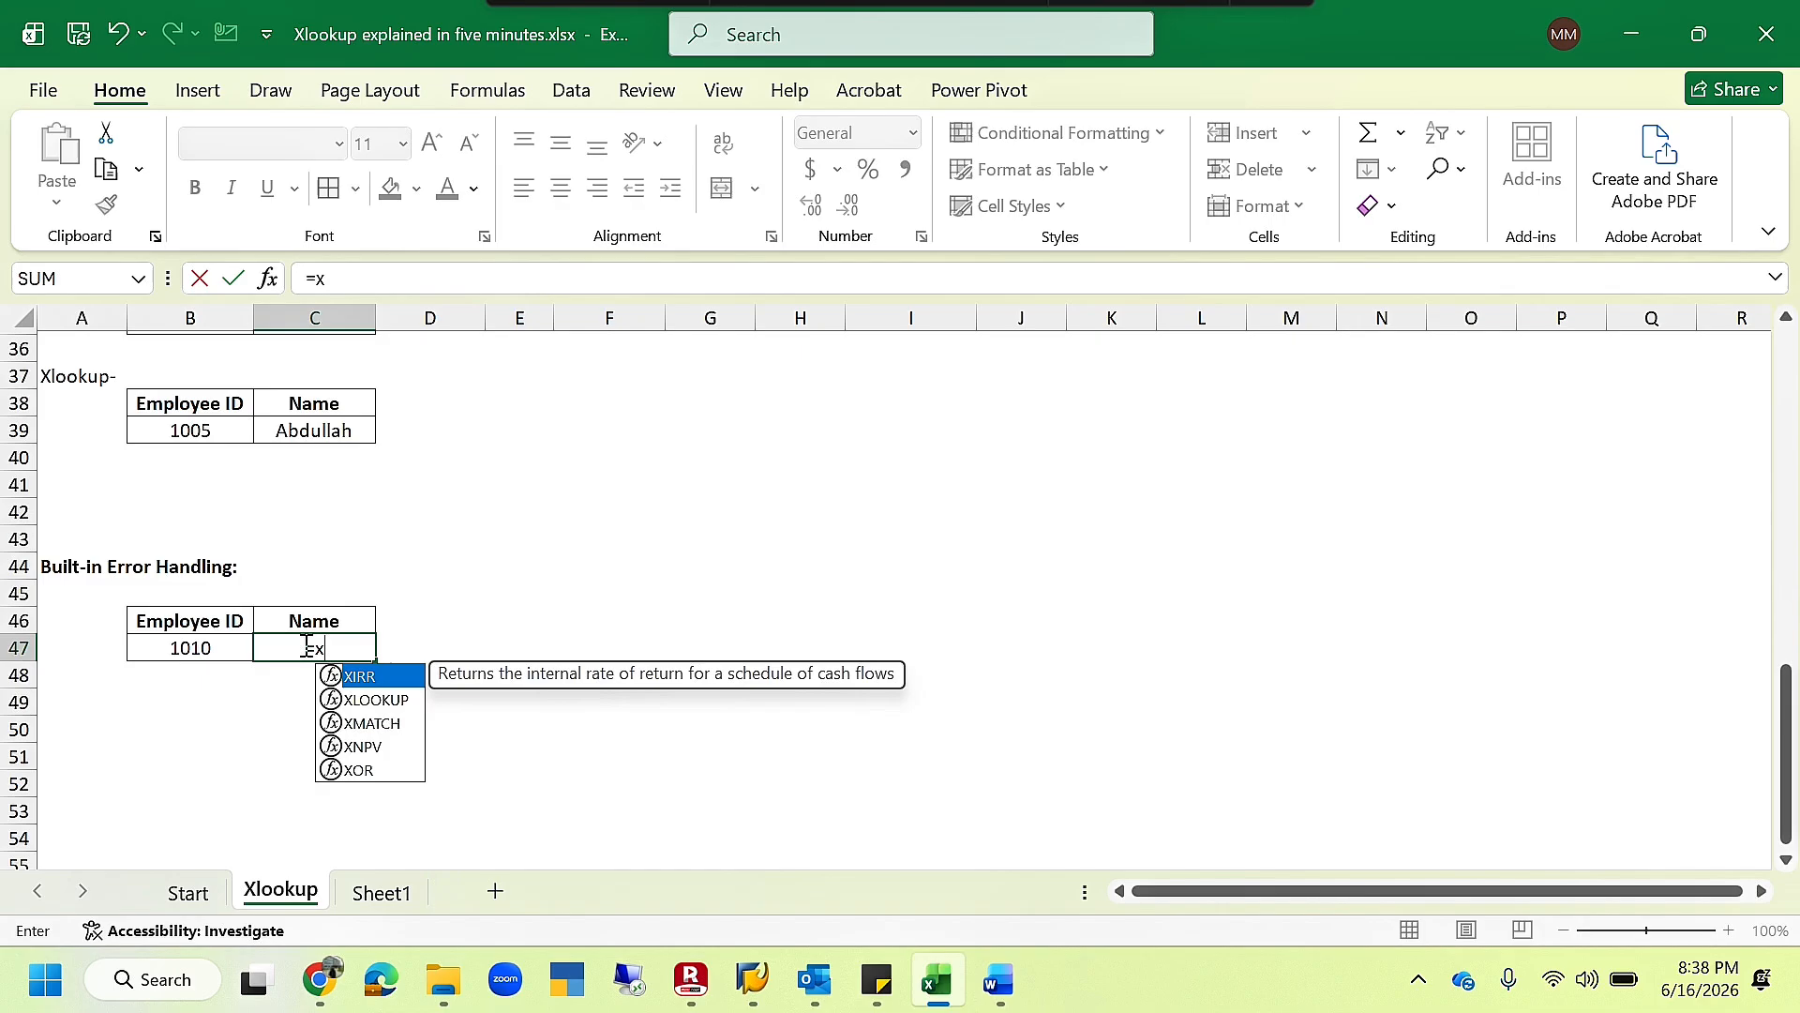
pyautogui.write('lookup')
pyautogui.press('Tab')
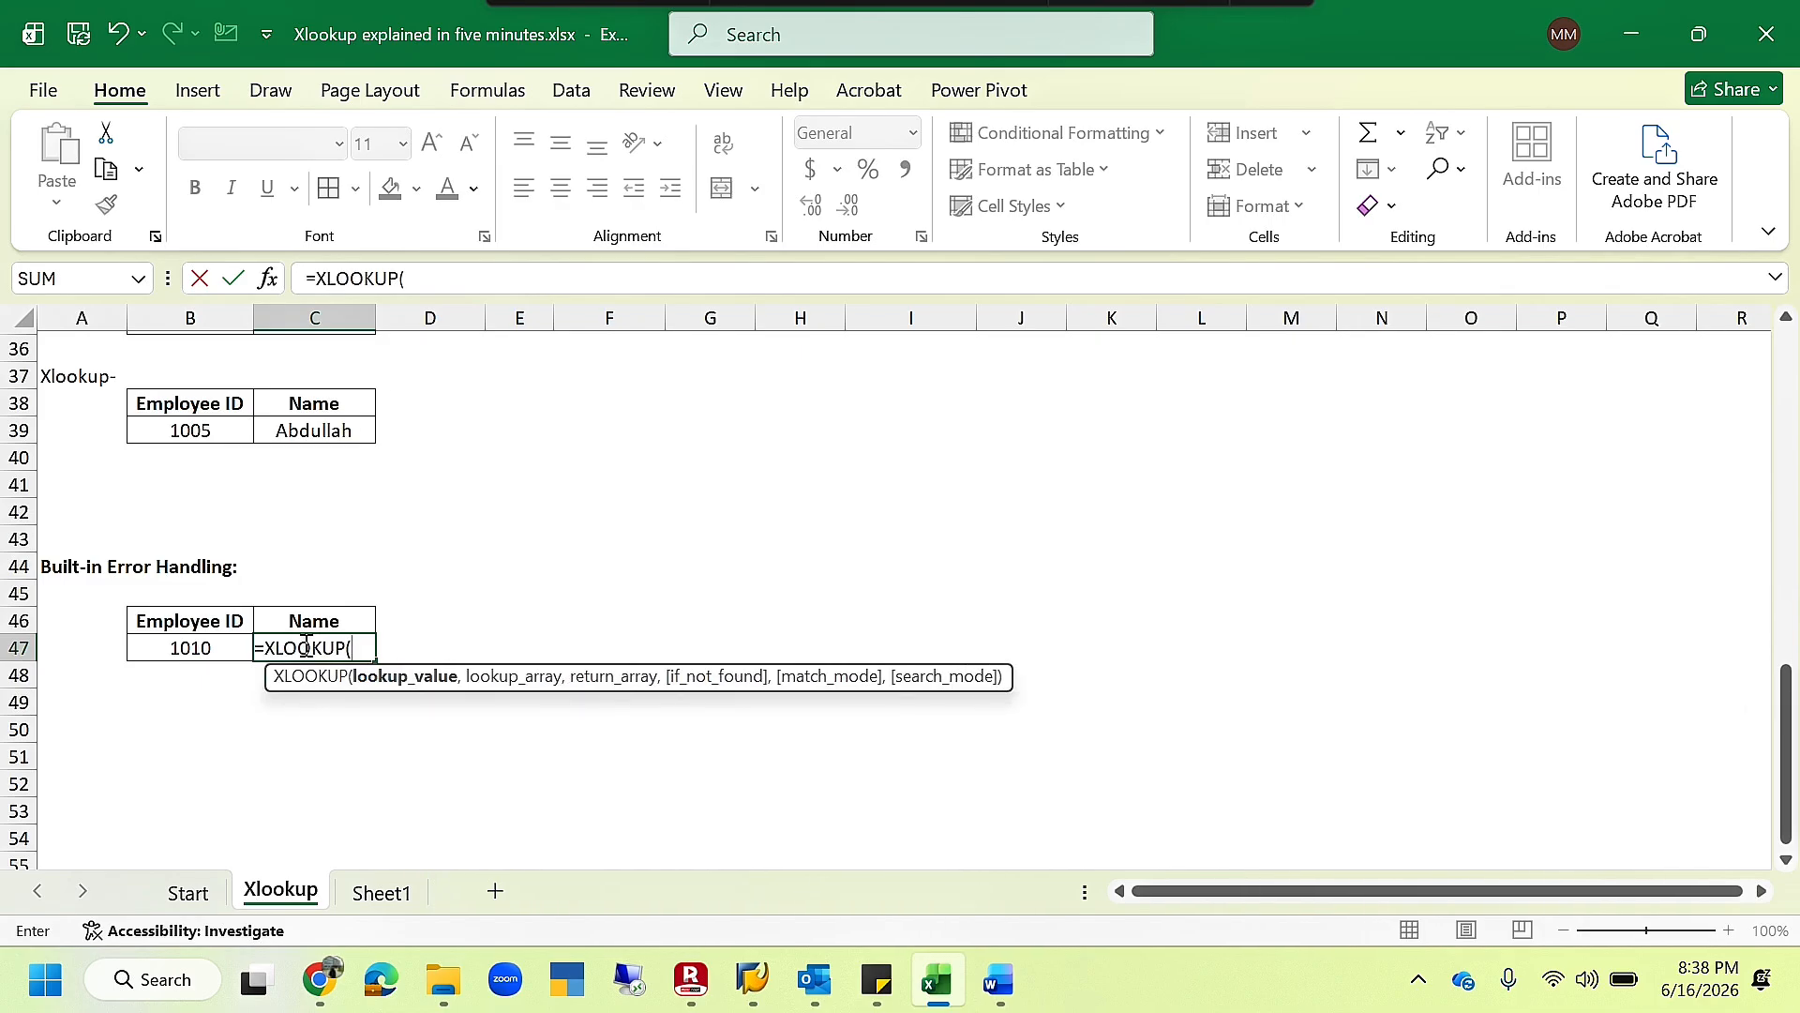
pyautogui.click(217, 648)
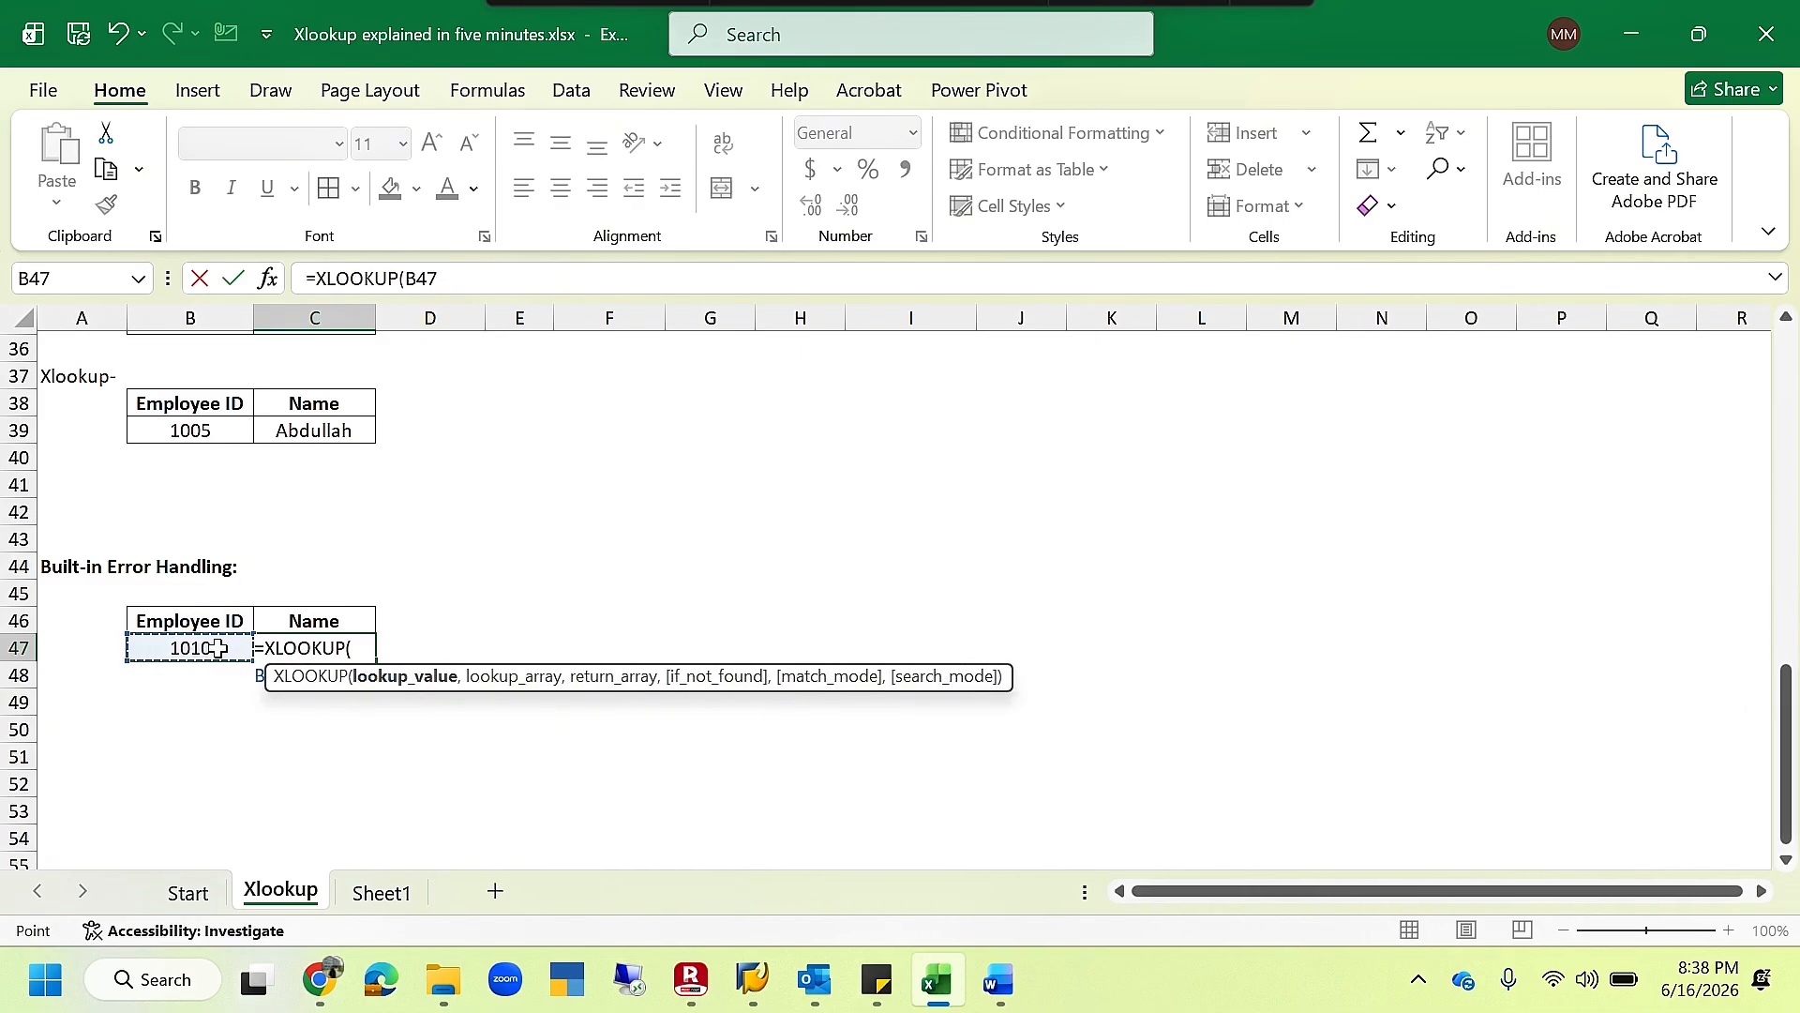
pyautogui.write(',')
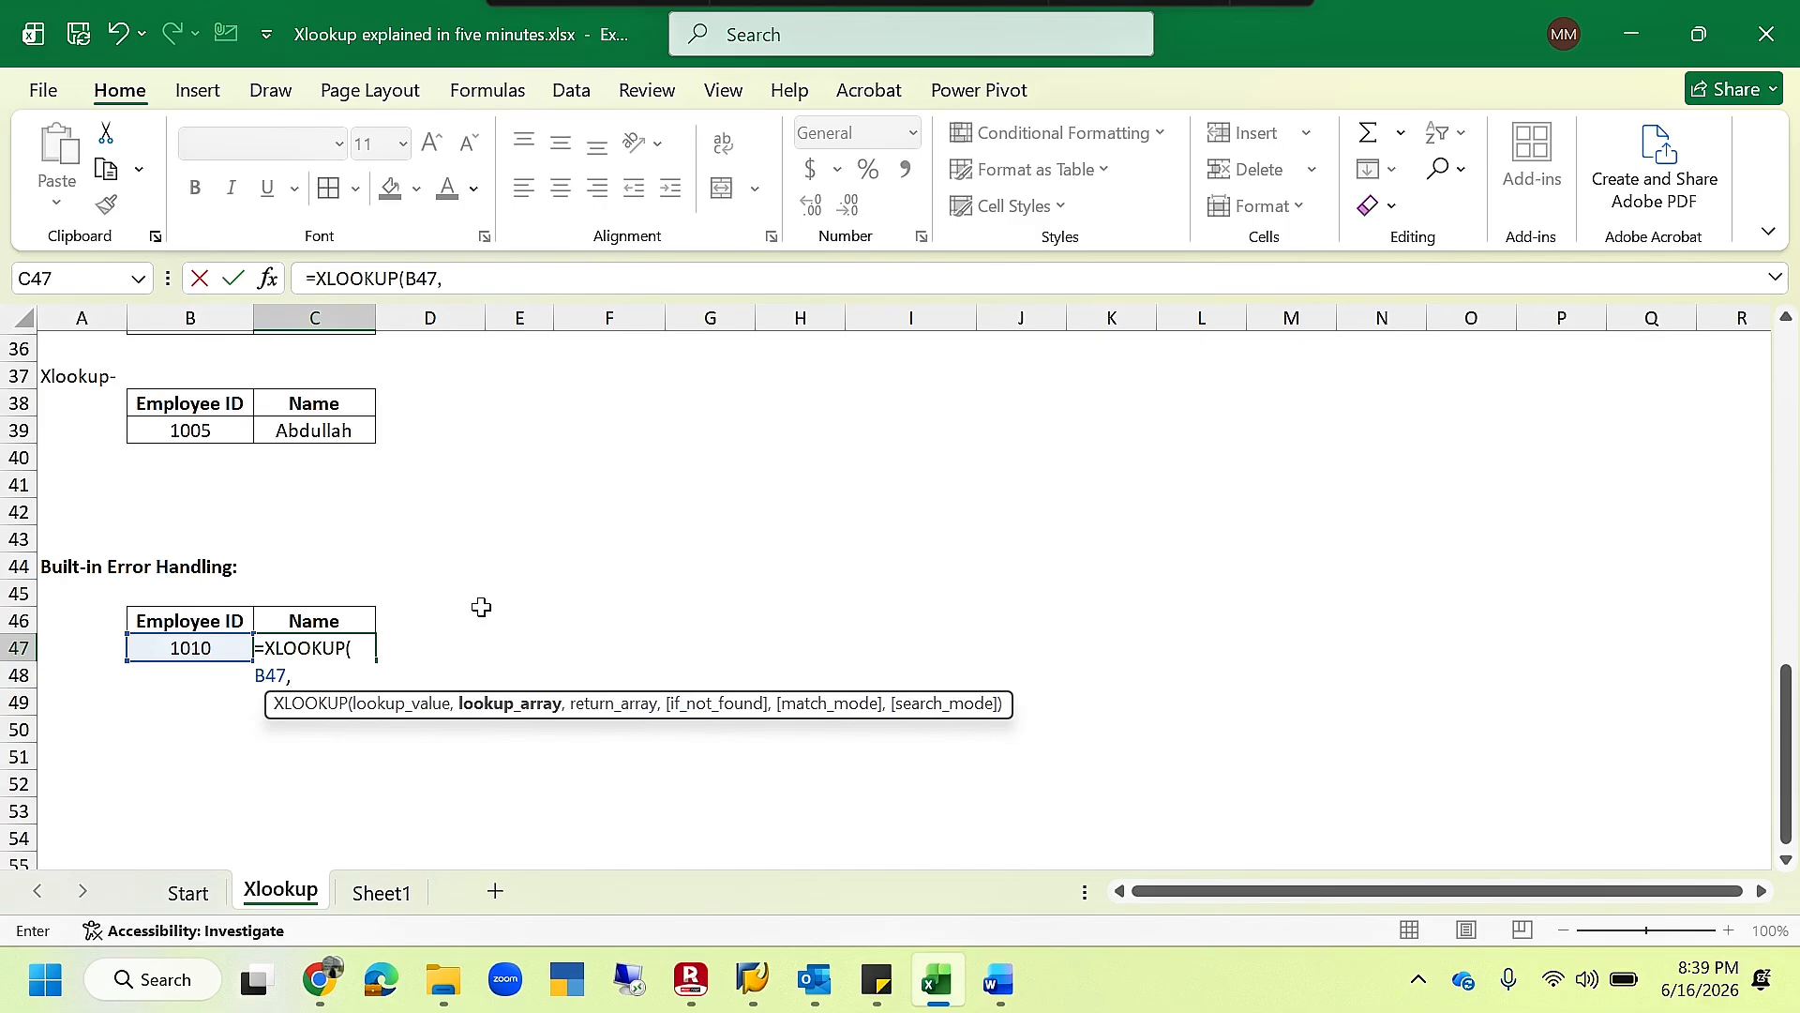
# - Add employee IDs C8:C13 as the lookup array and names D8:D13 as the return array in the C47 XLOOKUP
pyautogui.scroll(9, 481, 607)
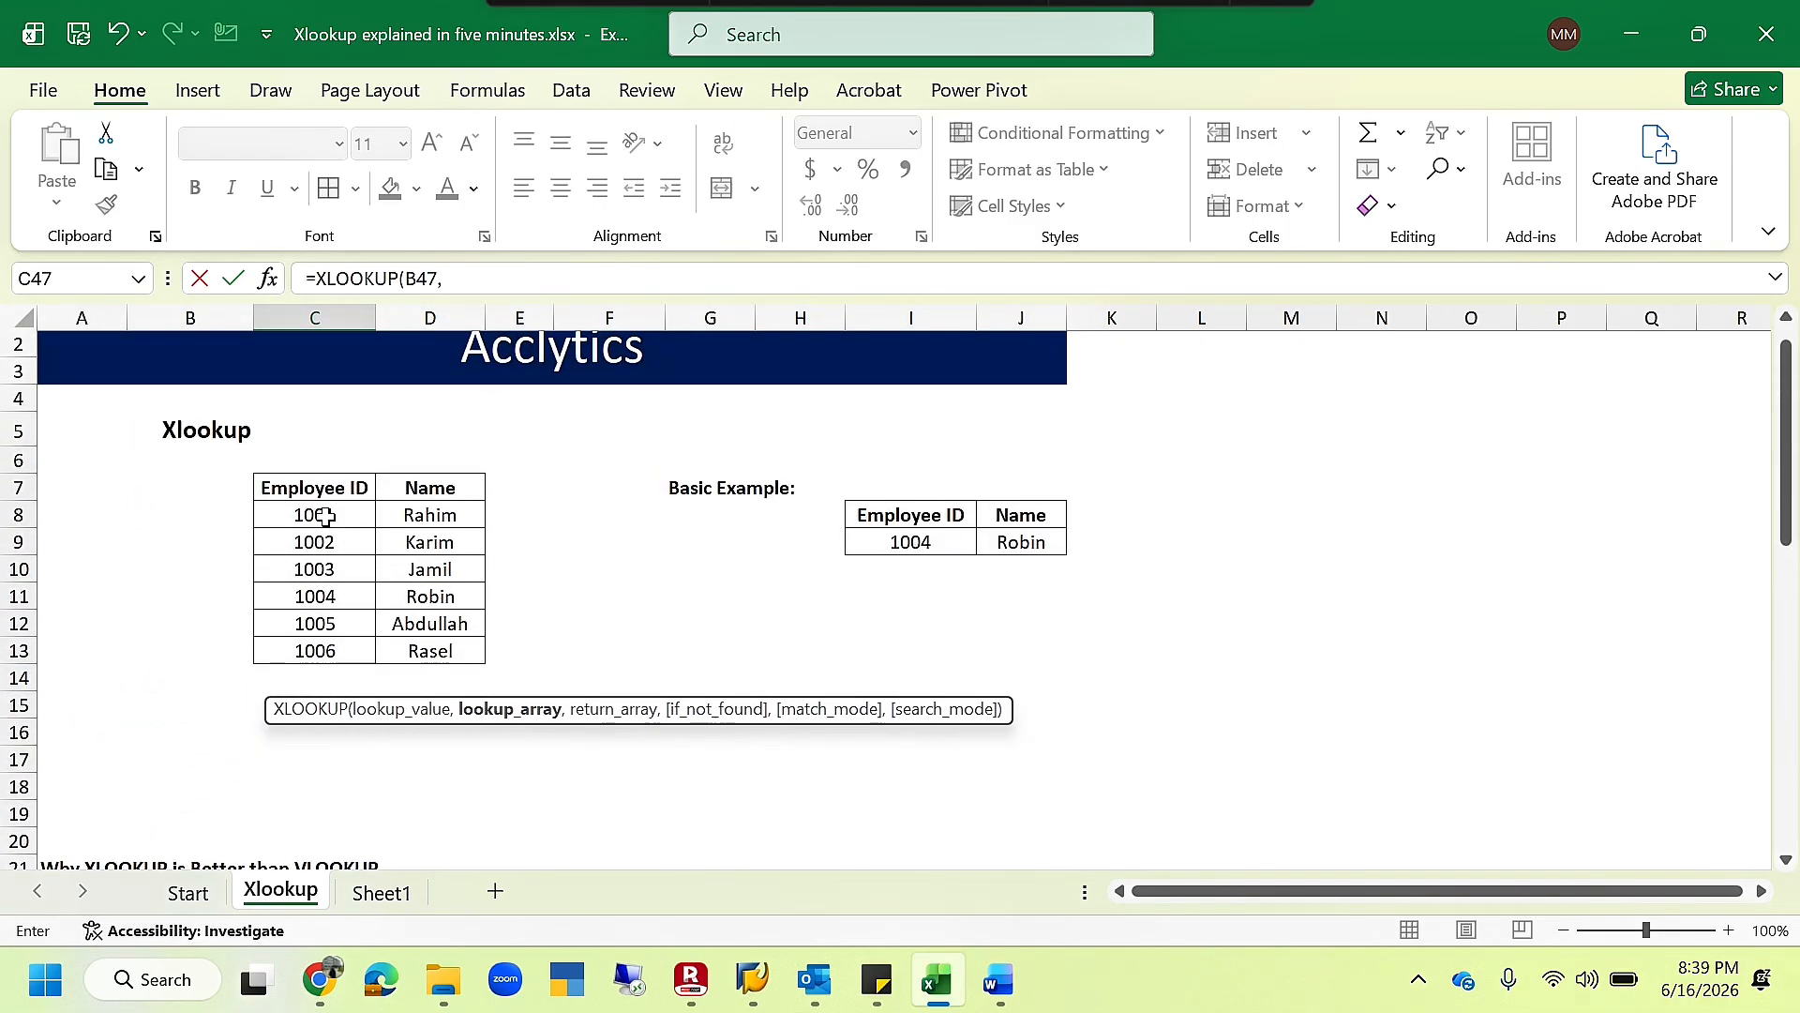
pyautogui.moveTo(315, 515); pyautogui.dragTo(325, 651)
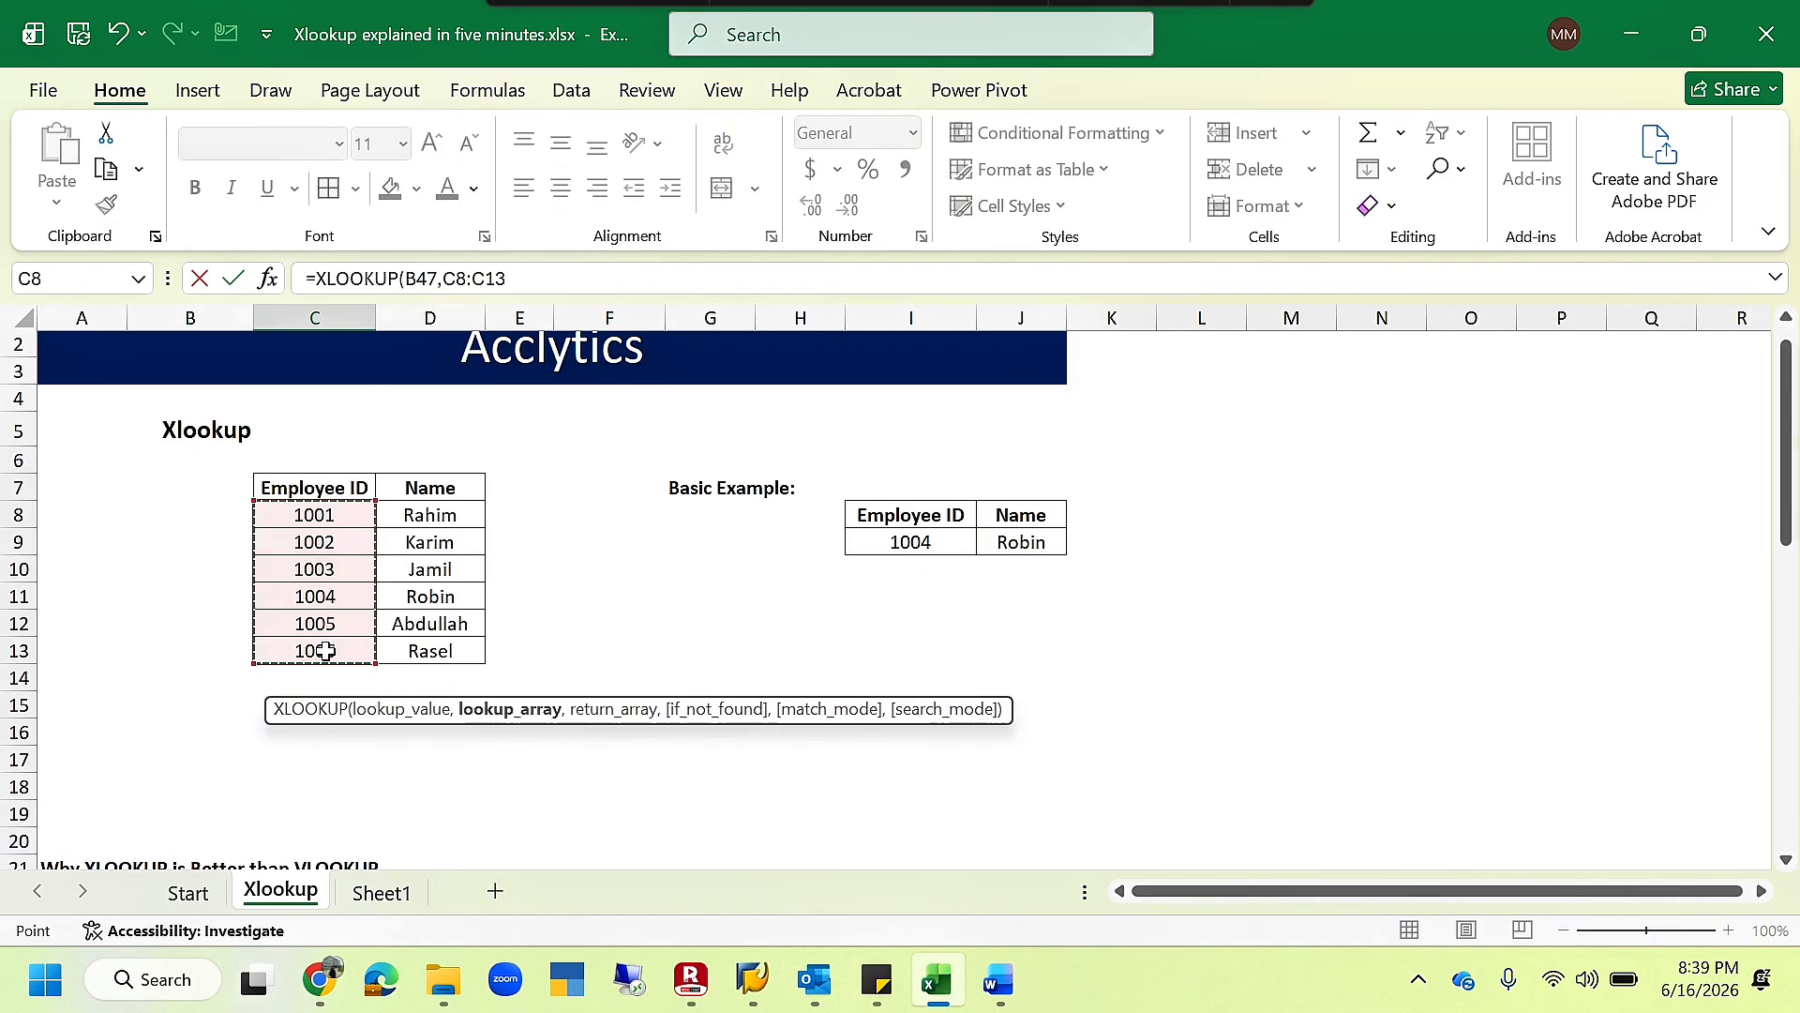
pyautogui.write(',')
pyautogui.click(447, 515)
pyautogui.moveTo(447, 515); pyautogui.dragTo(451, 667)
pyautogui.write(',')
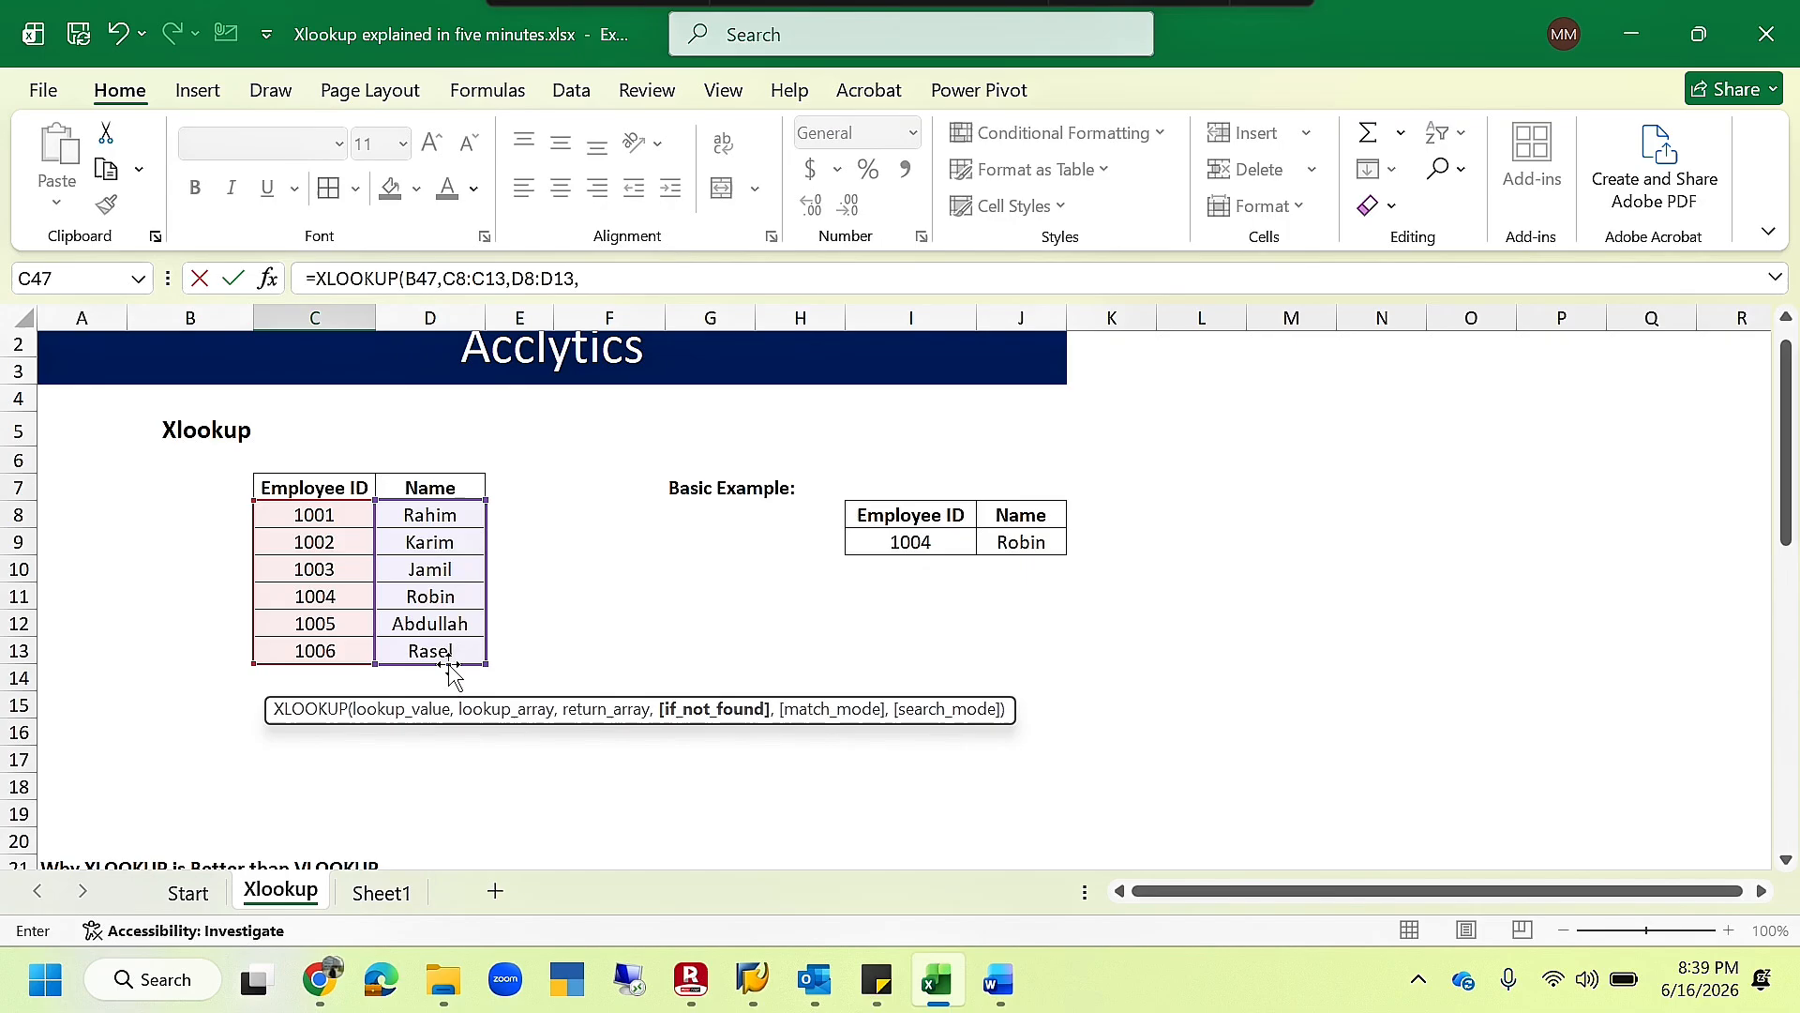
pyautogui.write('"No')
# - Finish the C47 XLOOKUP with "Not Found" as the if_not_found text
pyautogui.press('BackSpace')
pyautogui.write('t Found')
pyautogui.press('Return')
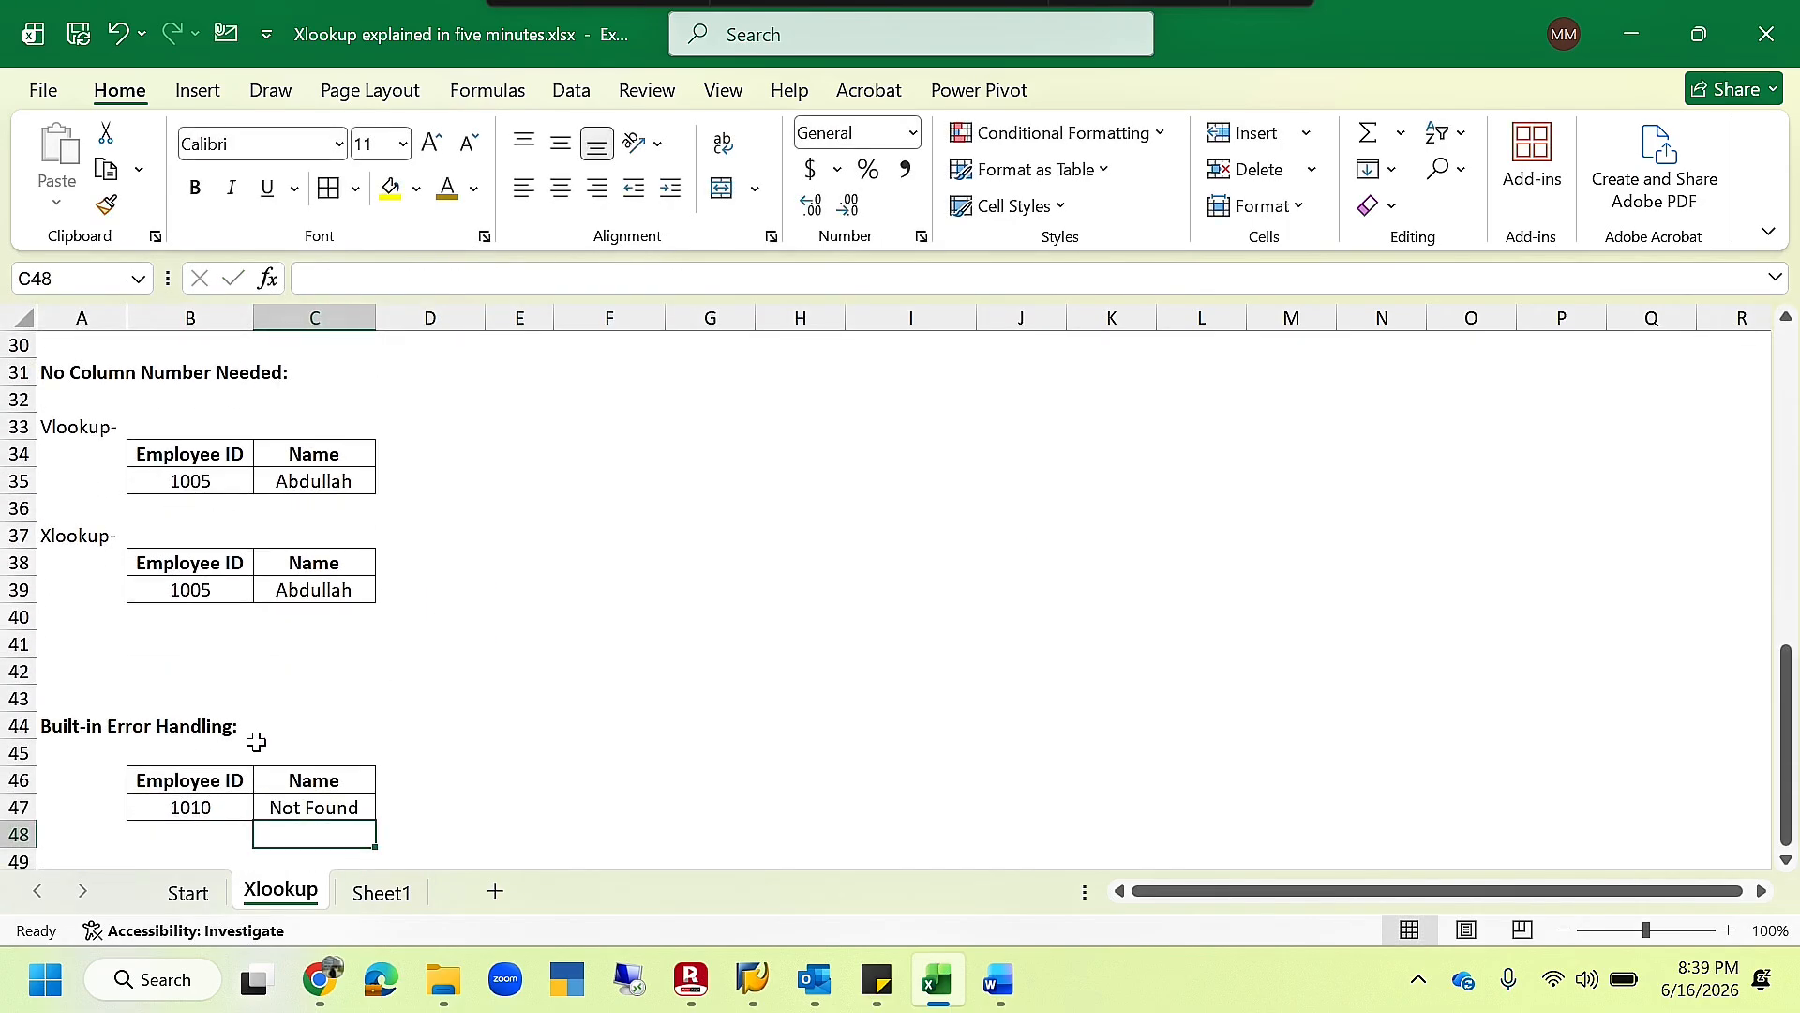
# - Check the employee ID list for the ID in B47 and inspect the XLOOKUP formula in C47
pyautogui.scroll(8, 253, 740)
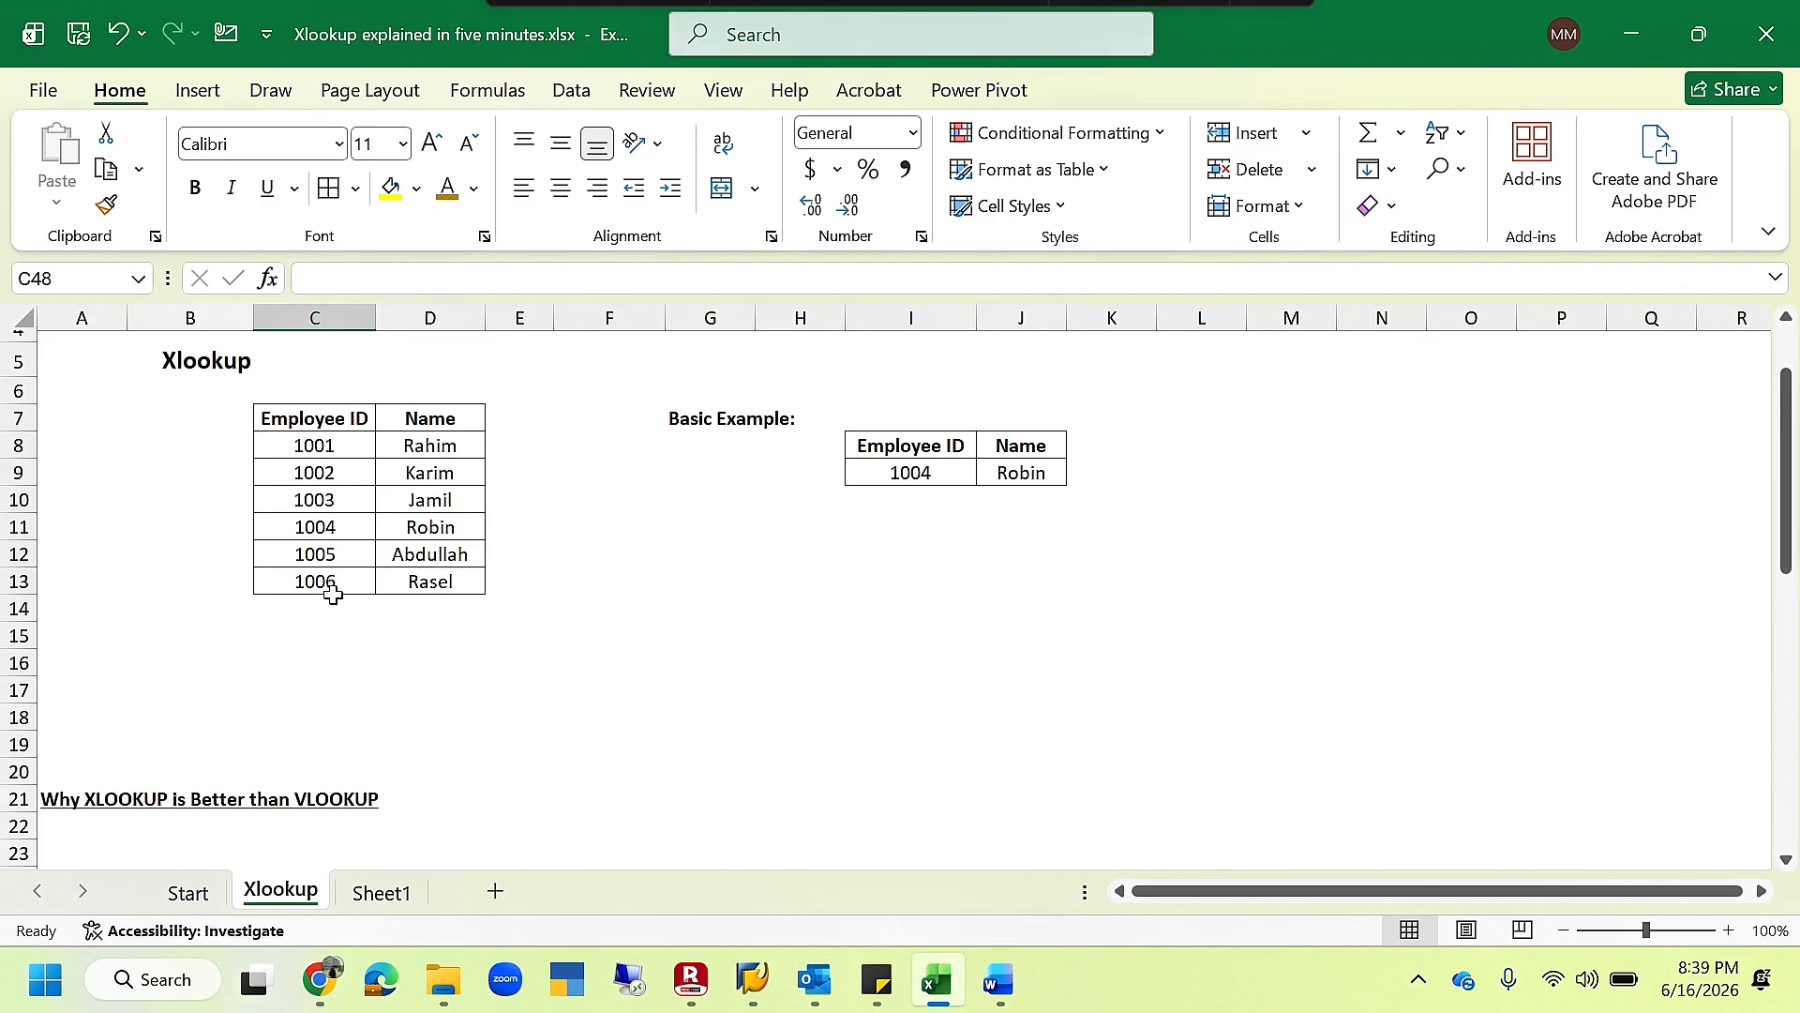
pyautogui.scroll(-10, 328, 581)
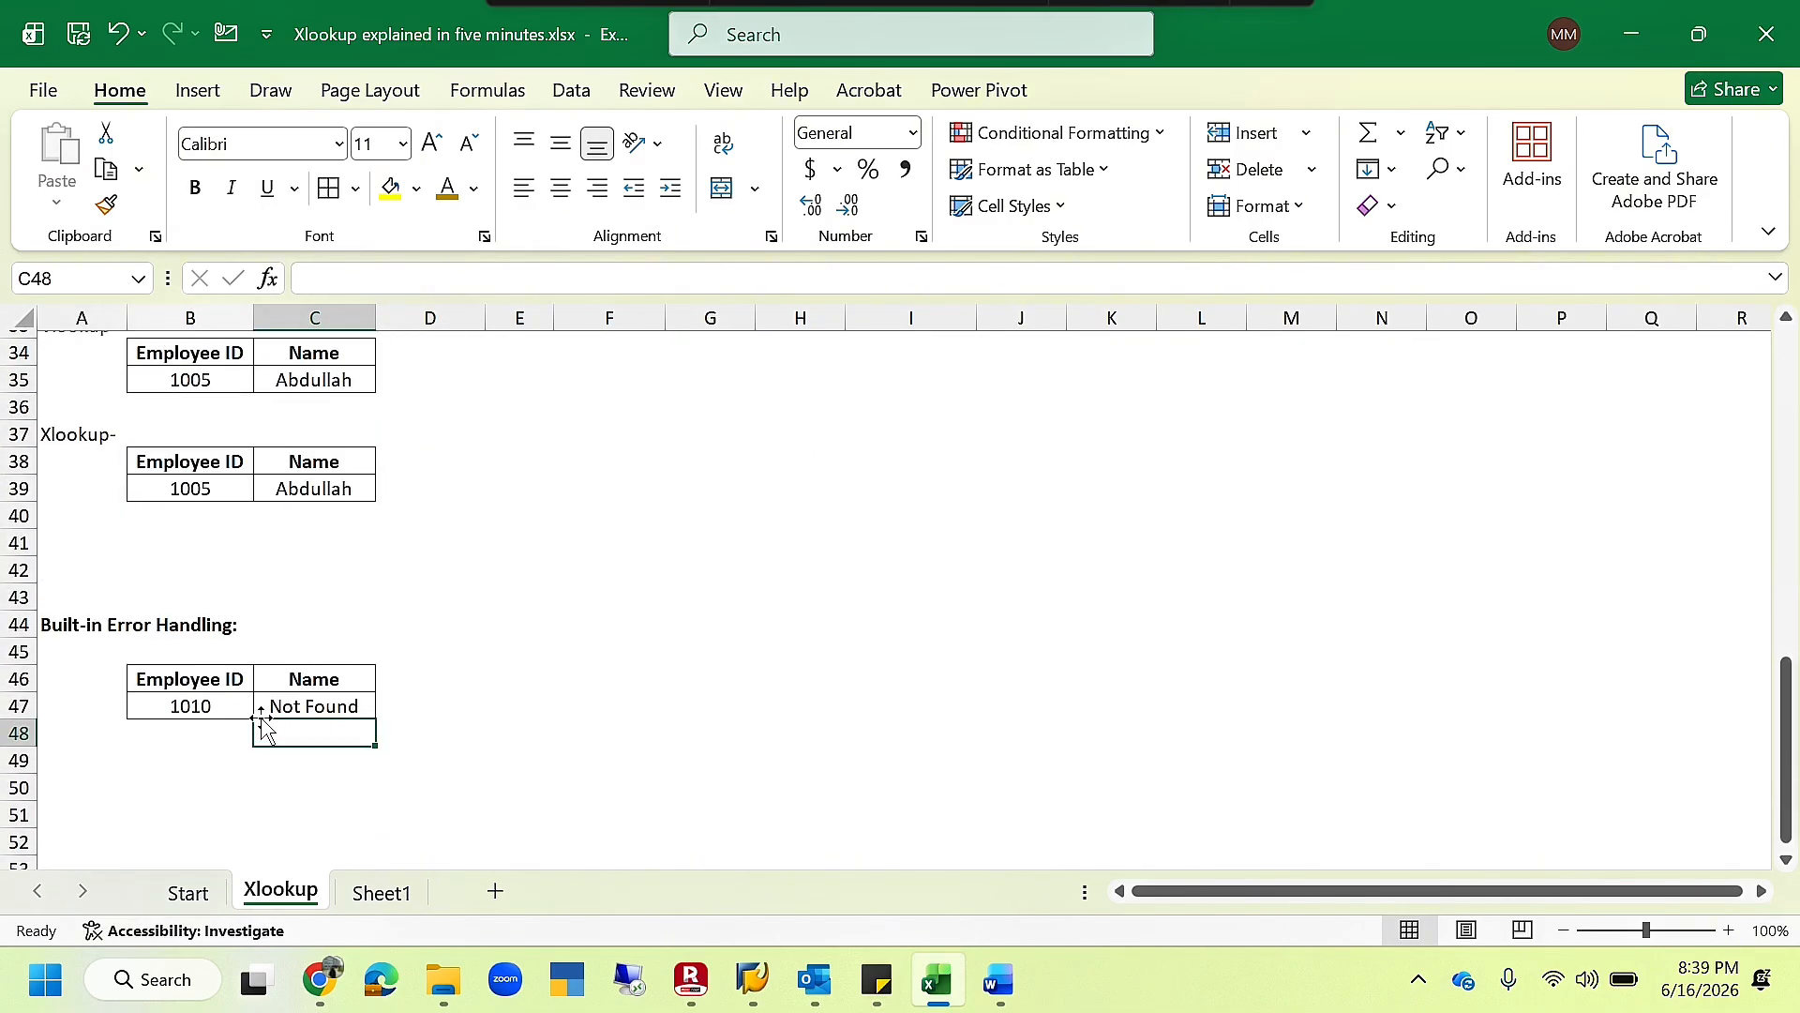
pyautogui.click(313, 706)
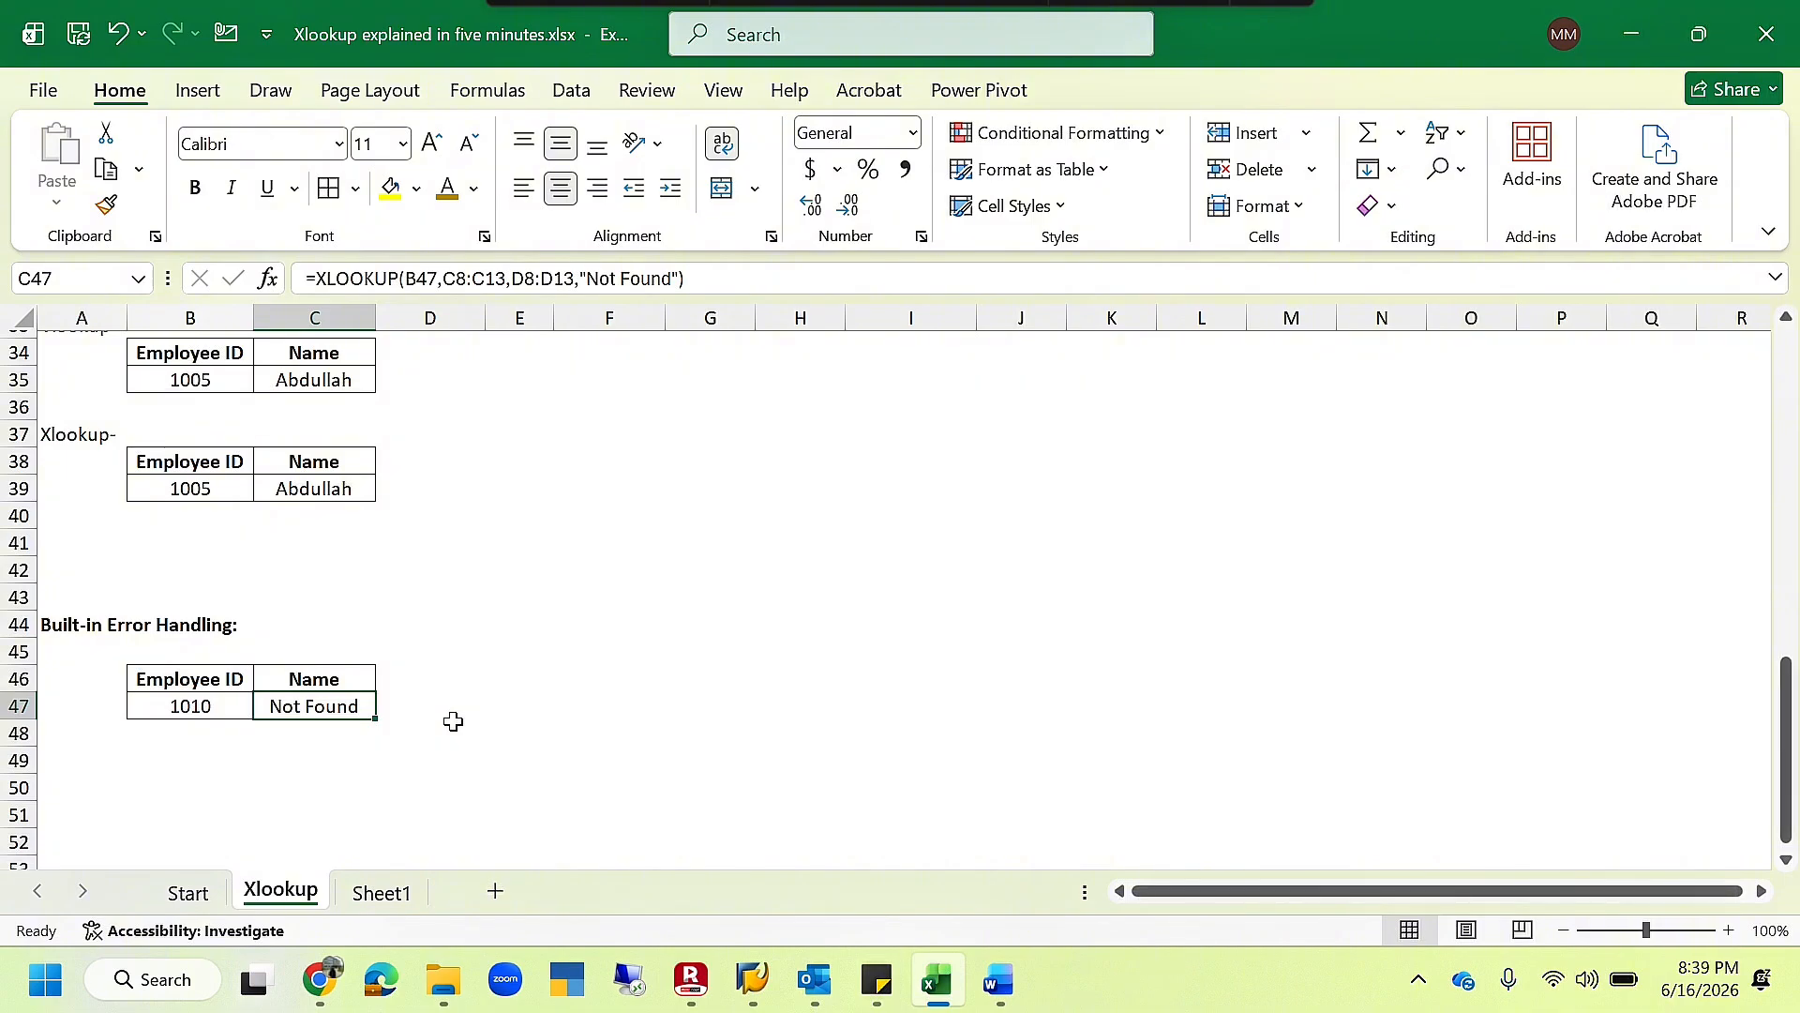
pyautogui.scroll(-1, 453, 721)
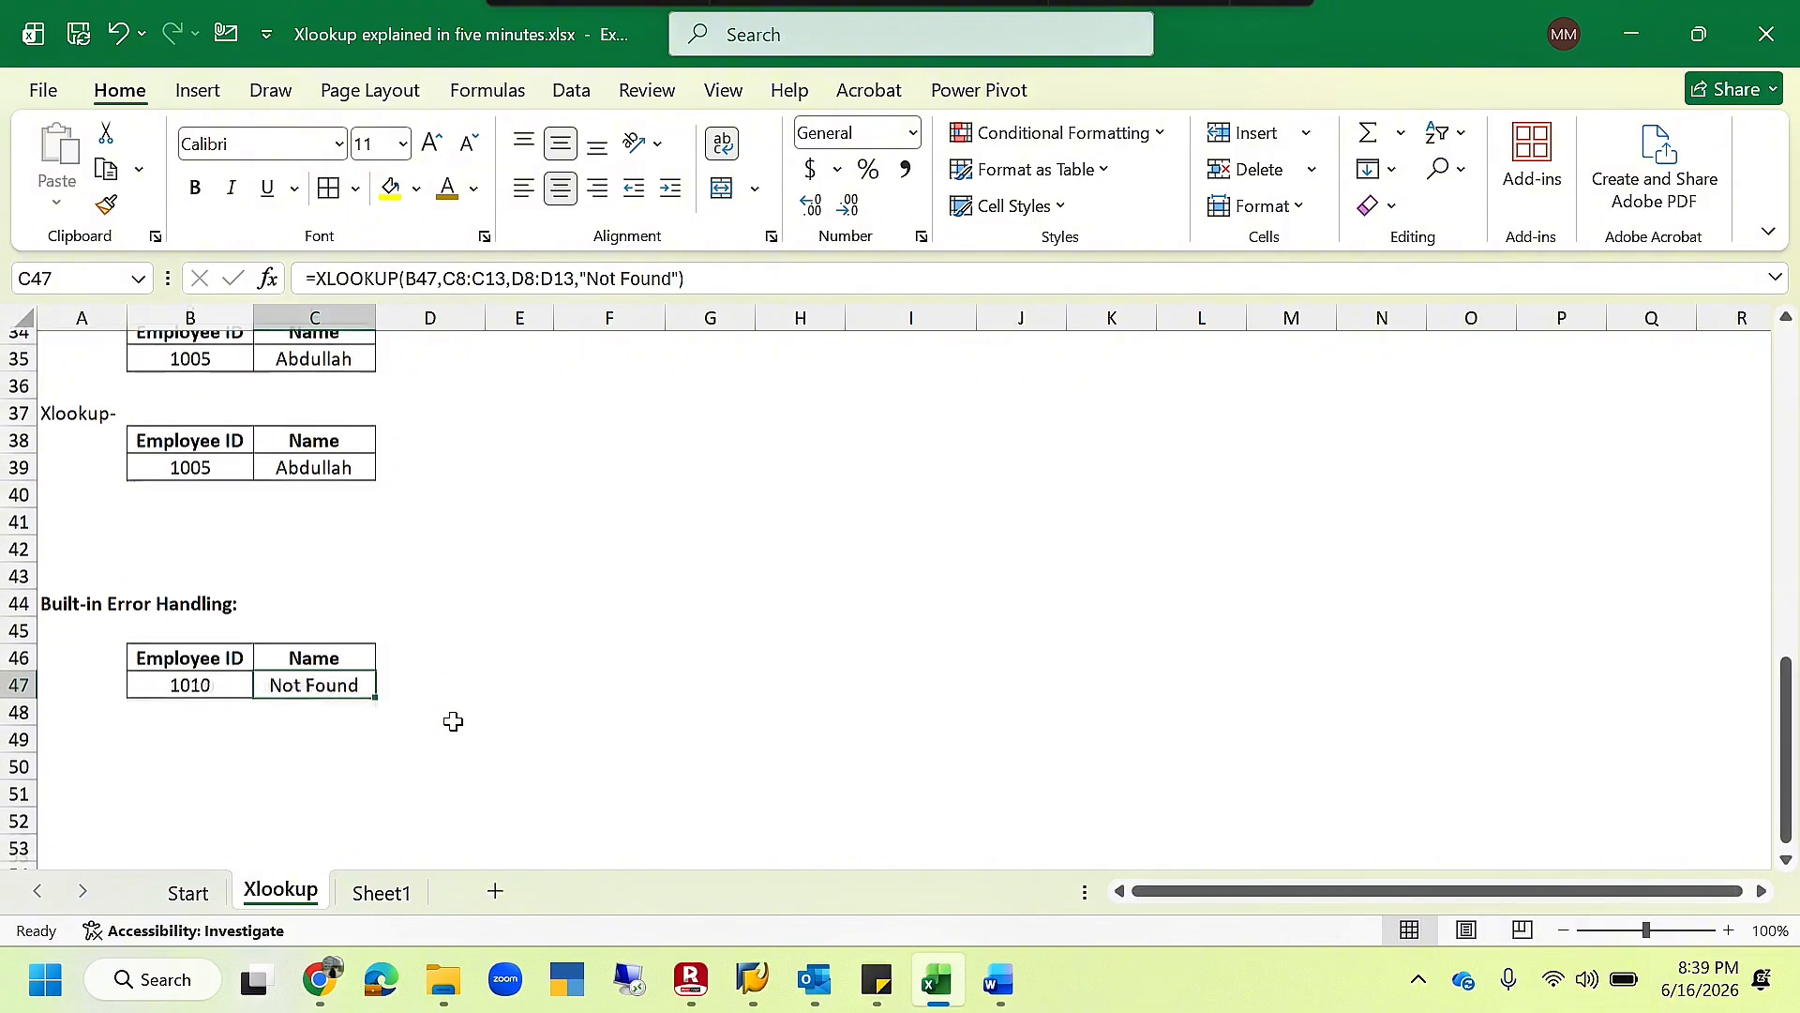
pyautogui.scroll(2, 453, 721)
pyautogui.scroll(-1, 453, 721)
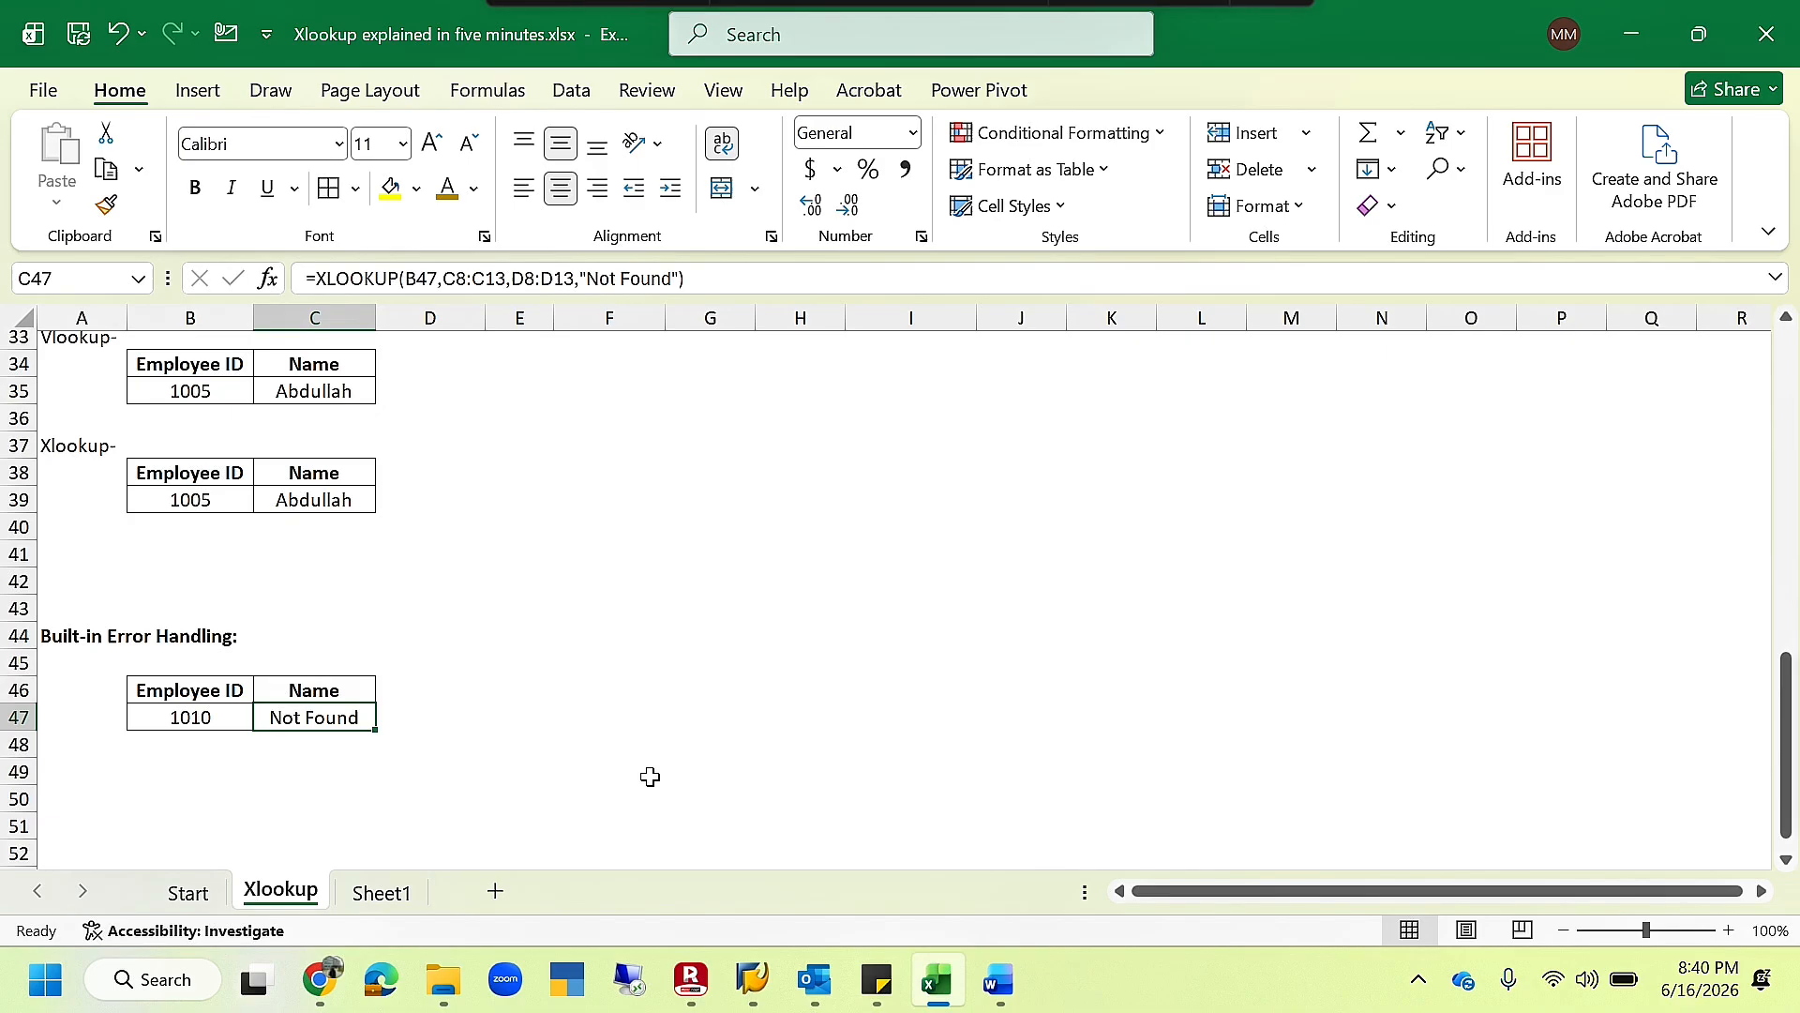